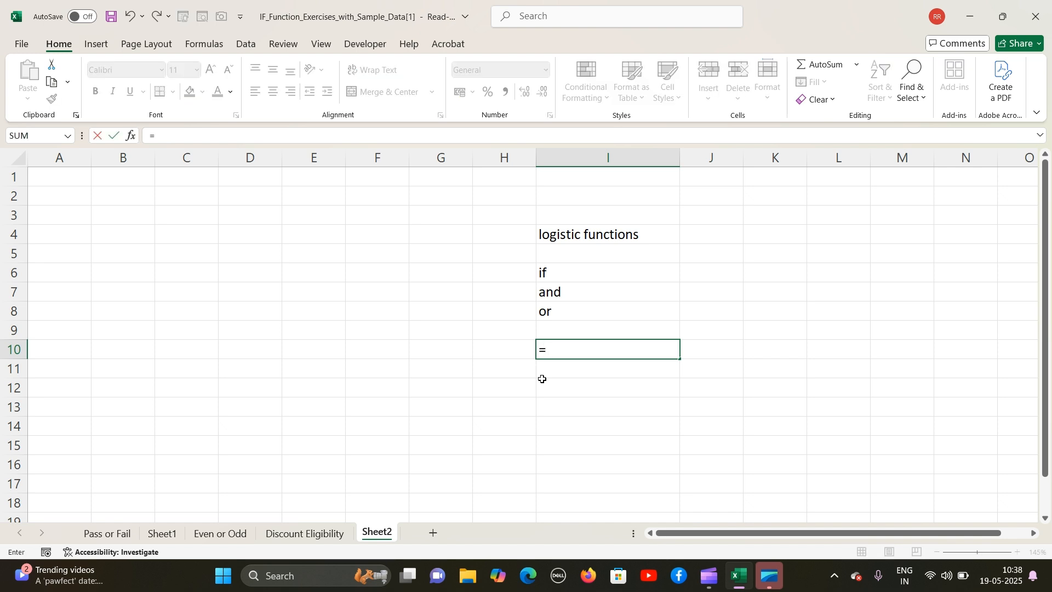
- Start an IF formula in cell I10
{"action": "type", "text": "if"}
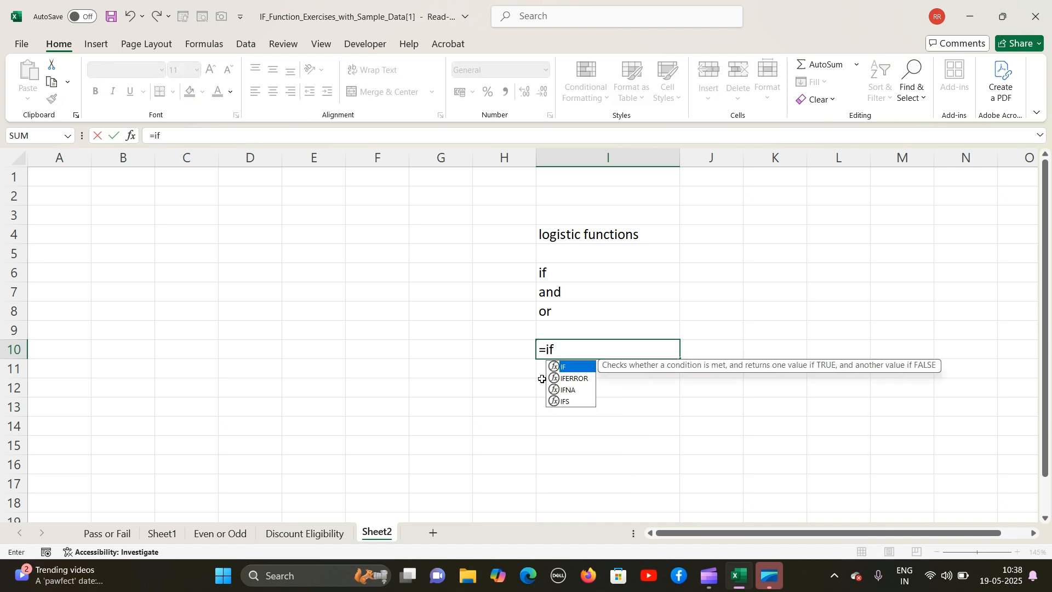
{"action": "type", "text": "("}
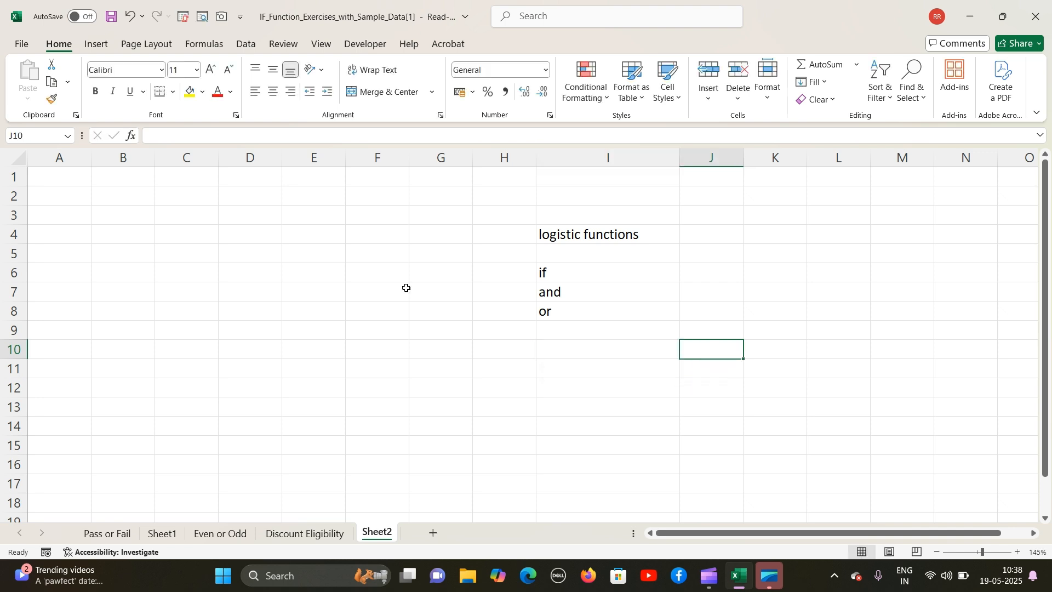
- Enter the student labels a, b, c and d in cells E3 to E6
{"action": "left_click", "coordinate": [298, 216]}
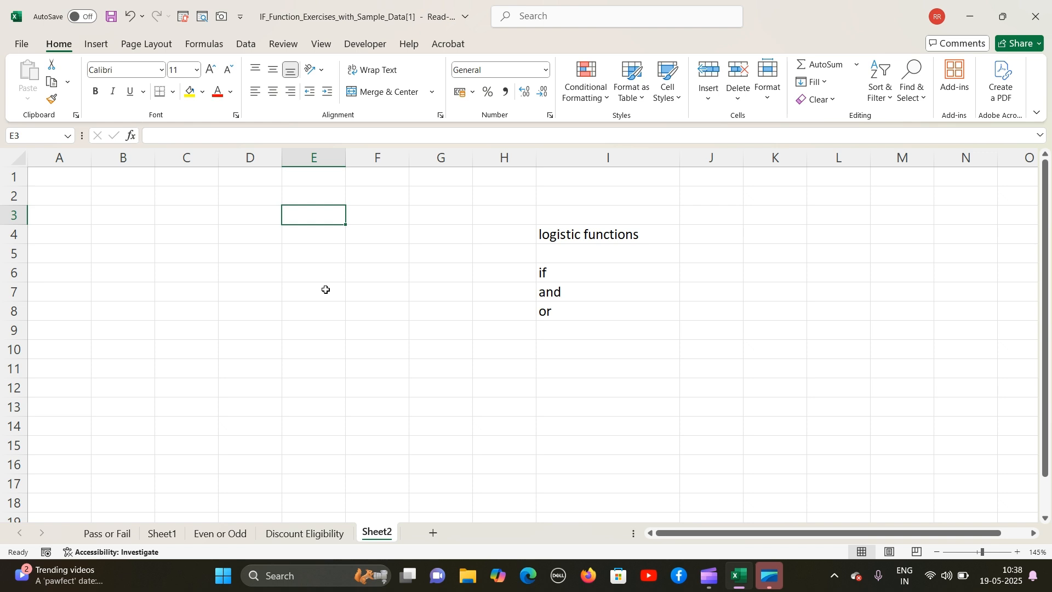
{"action": "type", "text": "a"}
{"action": "key", "text": "Return"}
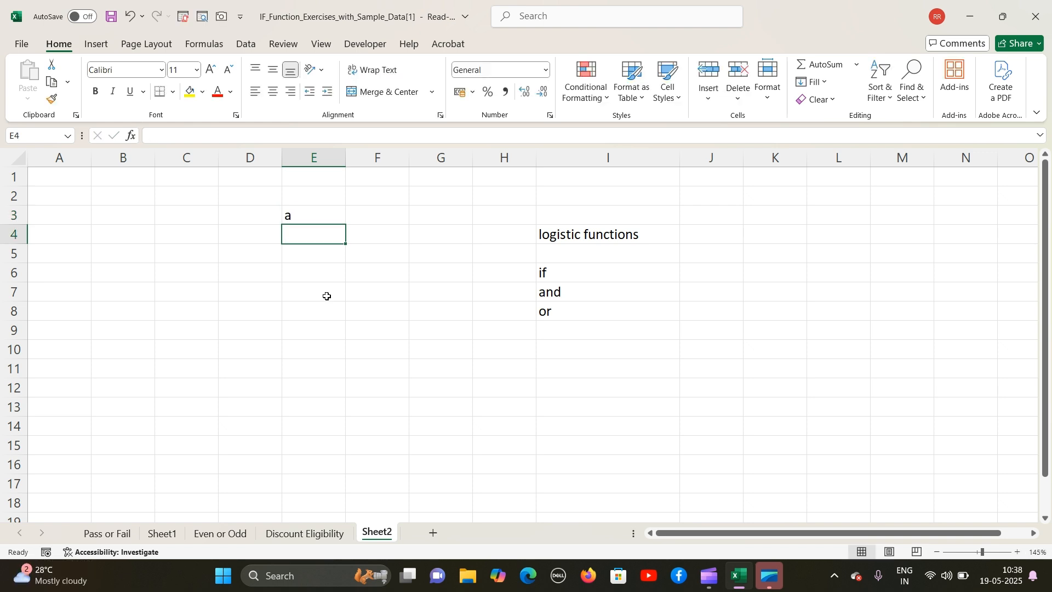
{"action": "type", "text": "b"}
{"action": "key", "text": "Return"}
{"action": "type", "text": "c"}
{"action": "key", "text": "Return"}
{"action": "type", "text": "d"}
{"action": "key", "text": "Tab"}
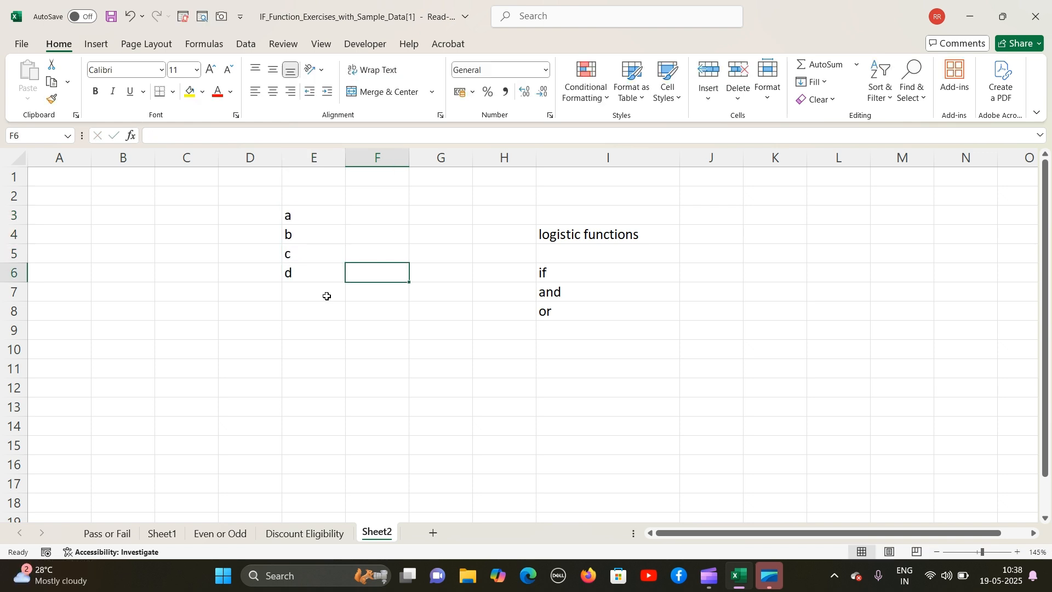
- Enter the marks 40, 30, 50 and 80 in cells F3 to F6 beside the student labels
{"action": "key", "text": "Up"}
{"action": "key", "text": "Up"}
{"action": "key", "text": "Up"}
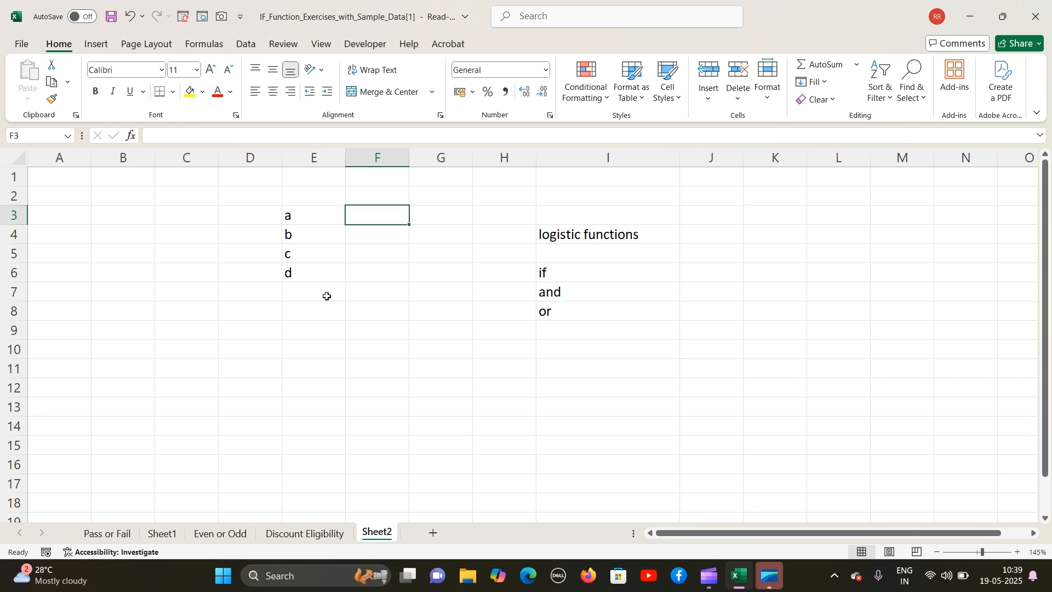
{"action": "type", "text": "40"}
{"action": "key", "text": "Return"}
{"action": "type", "text": "30"}
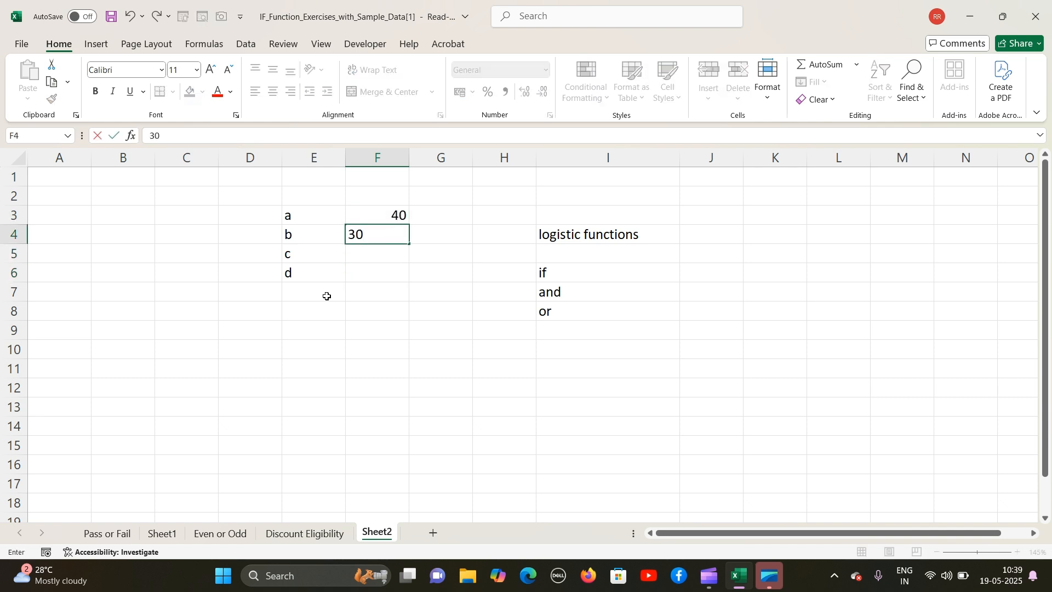
{"action": "key", "text": "Return"}
{"action": "type", "text": "50"}
{"action": "key", "text": "Return"}
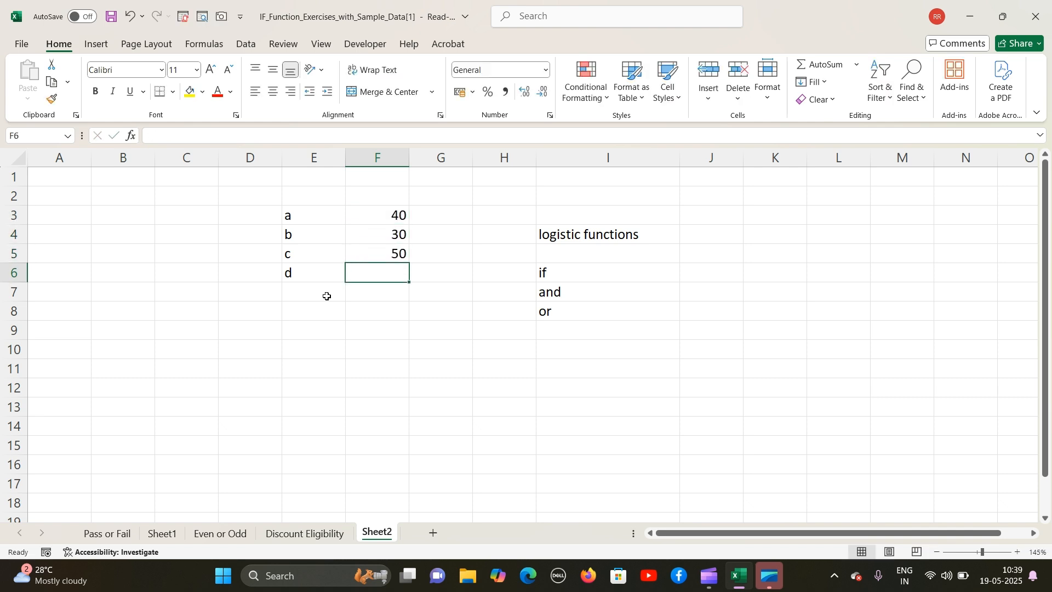
{"action": "type", "text": "80"}
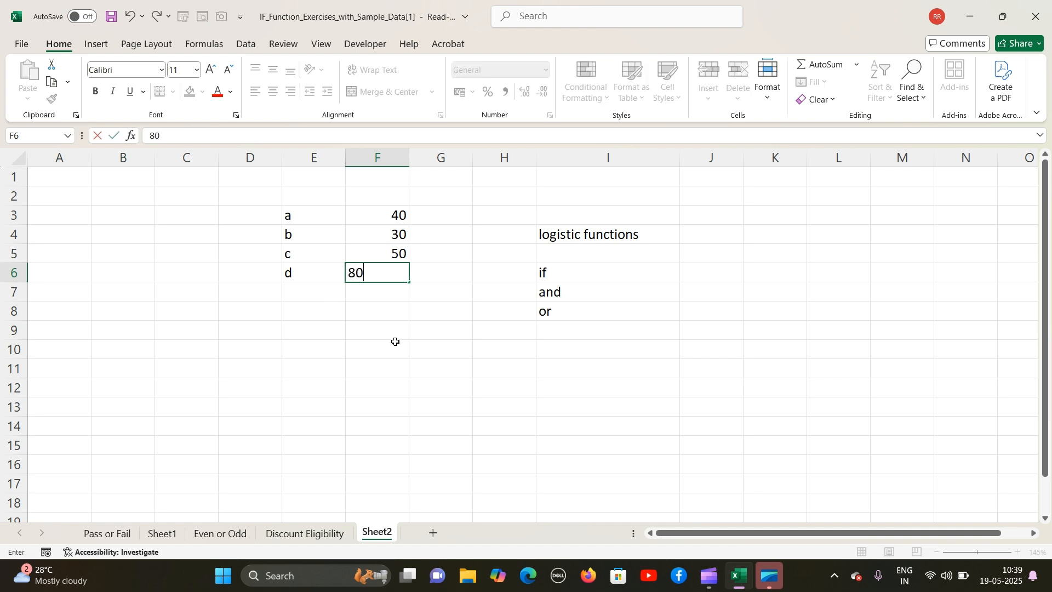
{"action": "left_click", "coordinate": [429, 352]}
- Change student c's mark in cell F5 to 60
{"action": "left_click", "coordinate": [382, 256]}
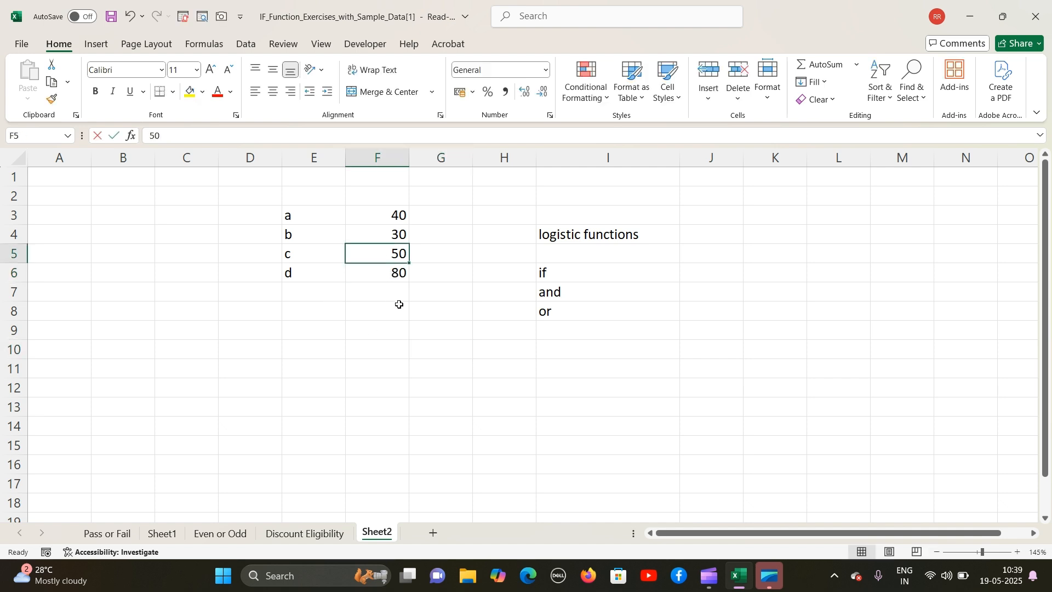
{"action": "type", "text": "60"}
{"action": "left_click", "coordinate": [421, 313]}
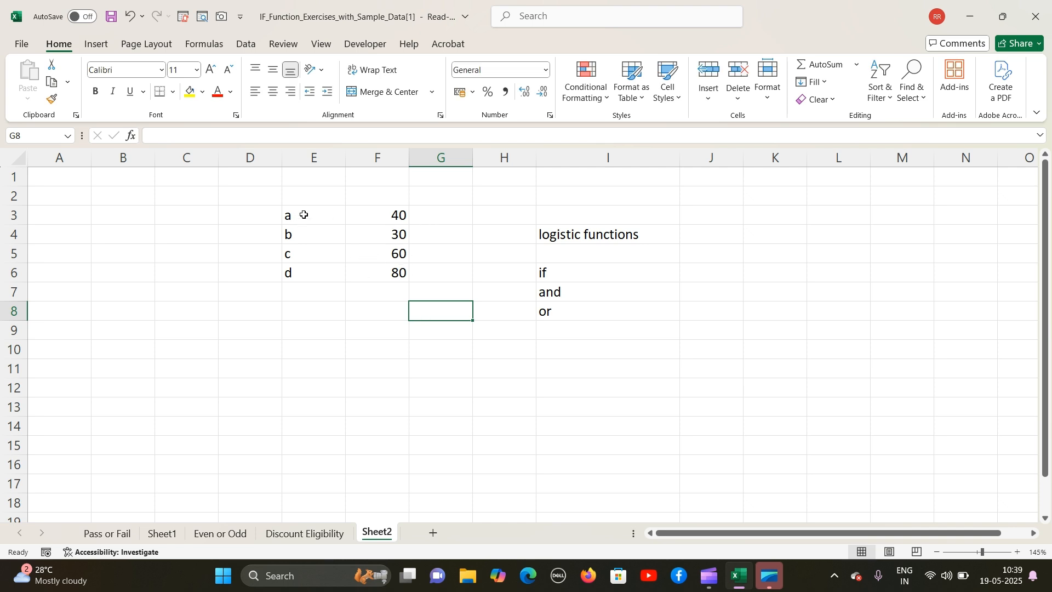
- Add the headers "students" in cell E2 and "marks" in cell F2
{"action": "left_click", "coordinate": [337, 198]}
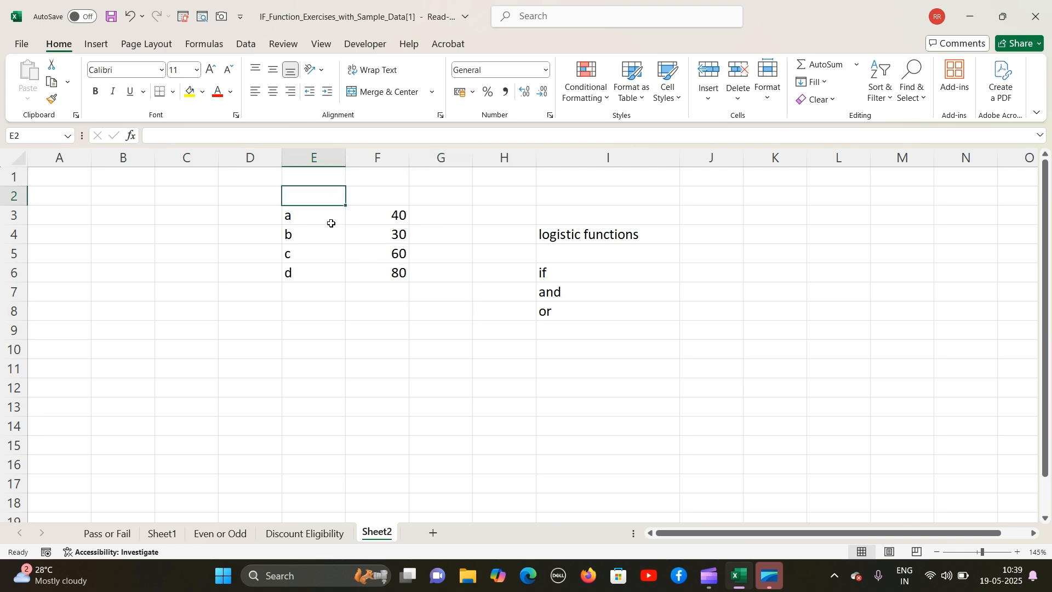
{"action": "type", "text": "studentsq"}
{"action": "key", "text": "BackSpace"}
{"action": "key", "text": "Tab"}
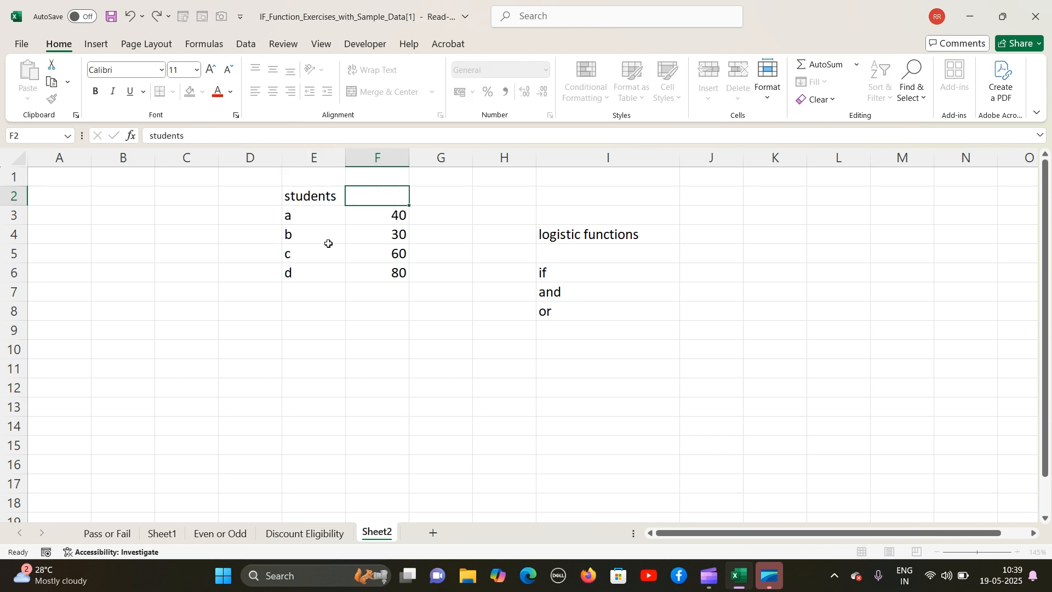
{"action": "type", "text": "marks"}
{"action": "left_click", "coordinate": [464, 292]}
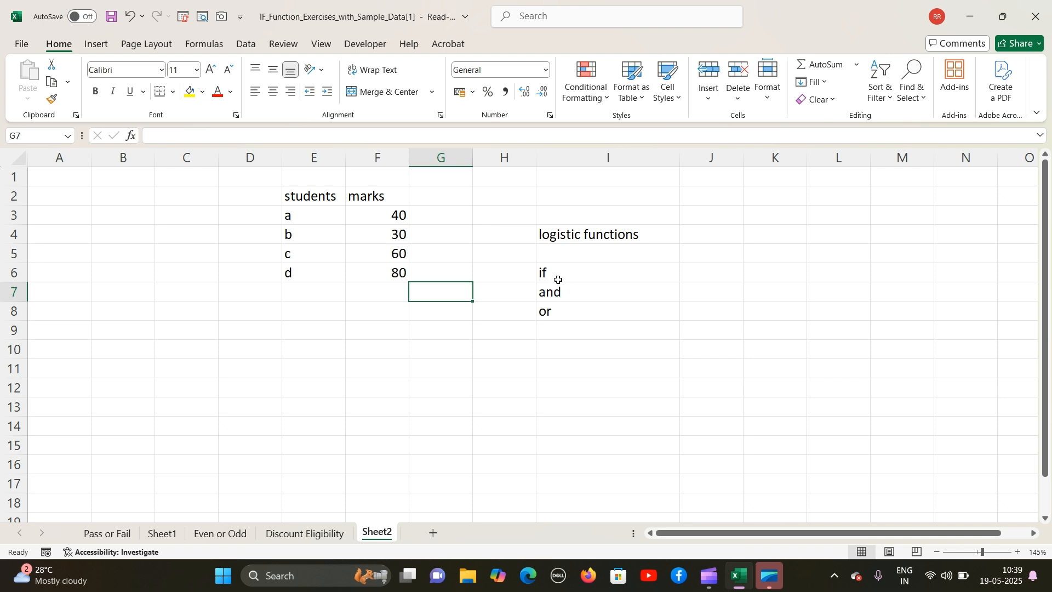
- Enter the formula =IF(F3>50,"Pass","Fail") in cell G3
{"action": "left_click", "coordinate": [451, 219]}
{"action": "type", "text": "="}
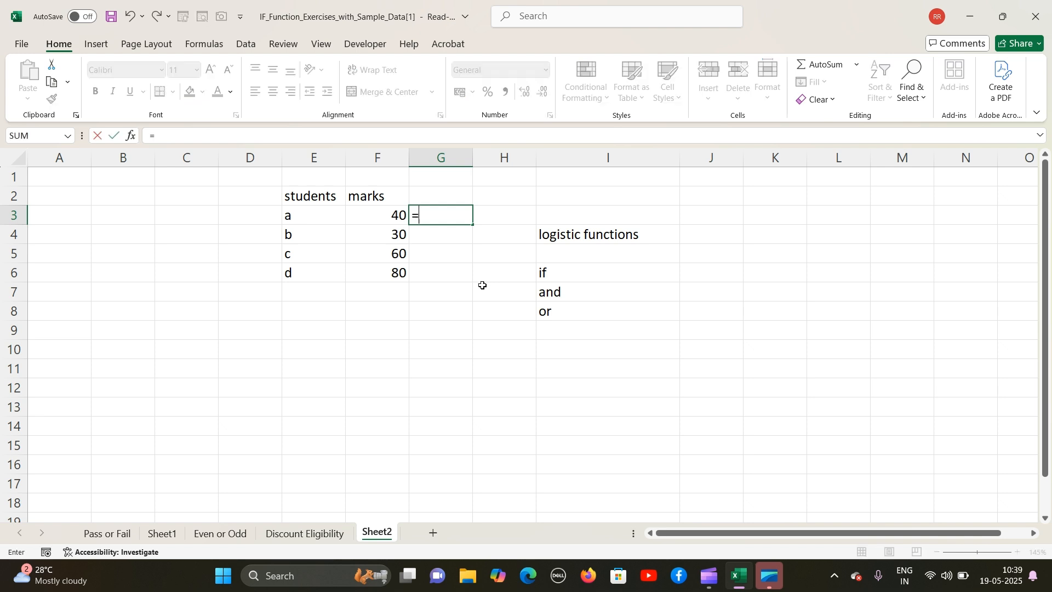
{"action": "type", "text": "if("}
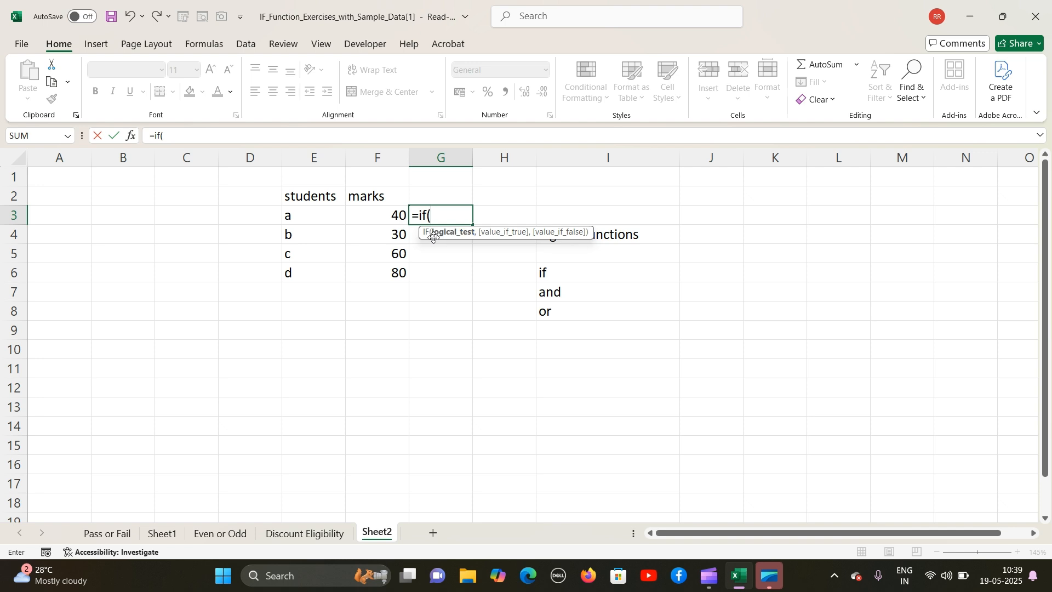
{"action": "left_click", "coordinate": [365, 219]}
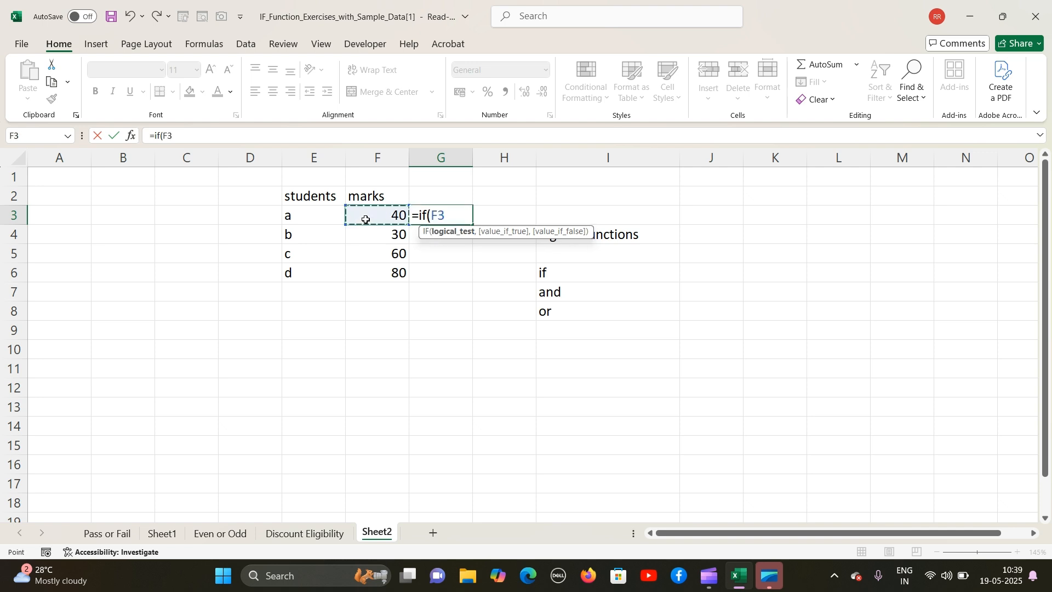
{"action": "type", "text": ">"}
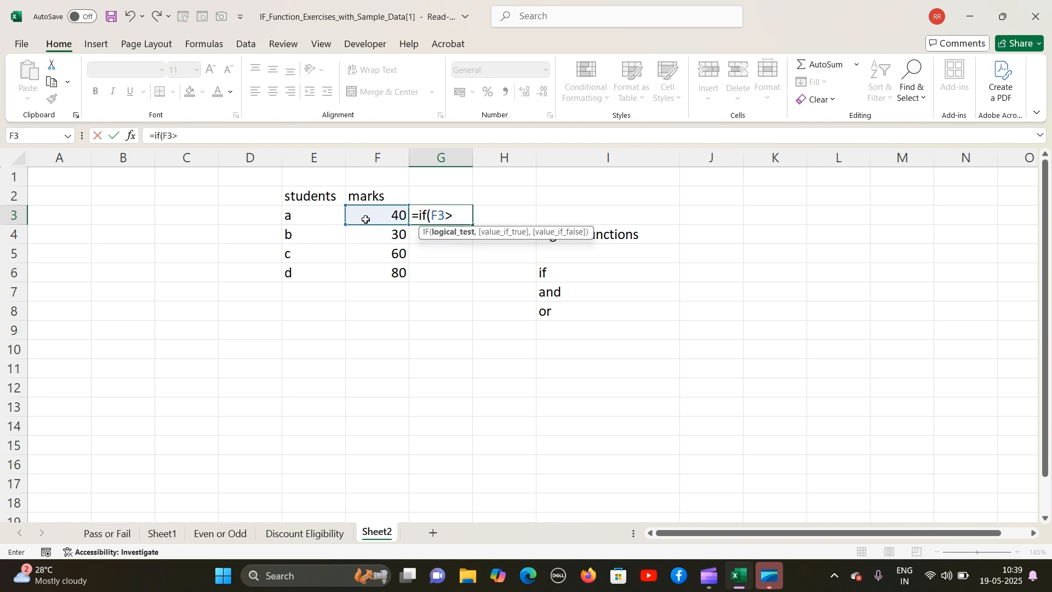
{"action": "type", "text": "50,"}
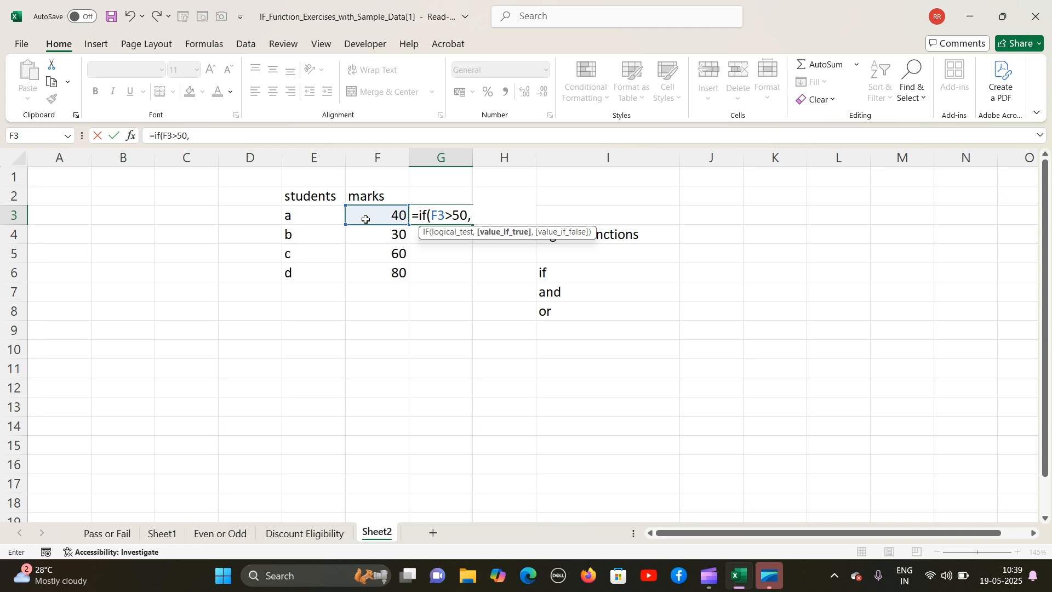
{"action": "type", "text": "\"Pass\","}
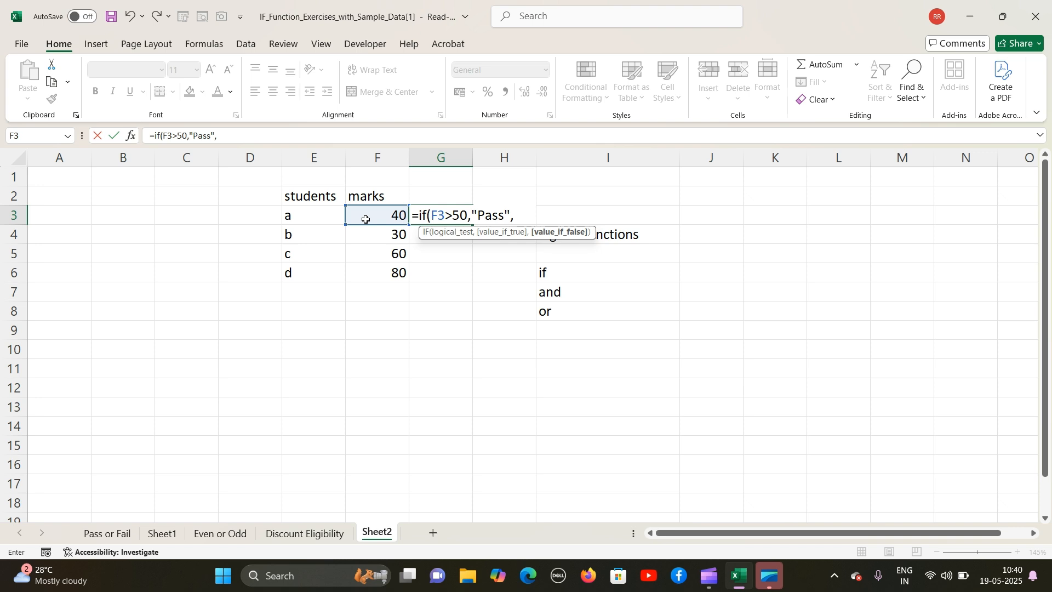
{"action": "type", "text": "\"Fail\")"}
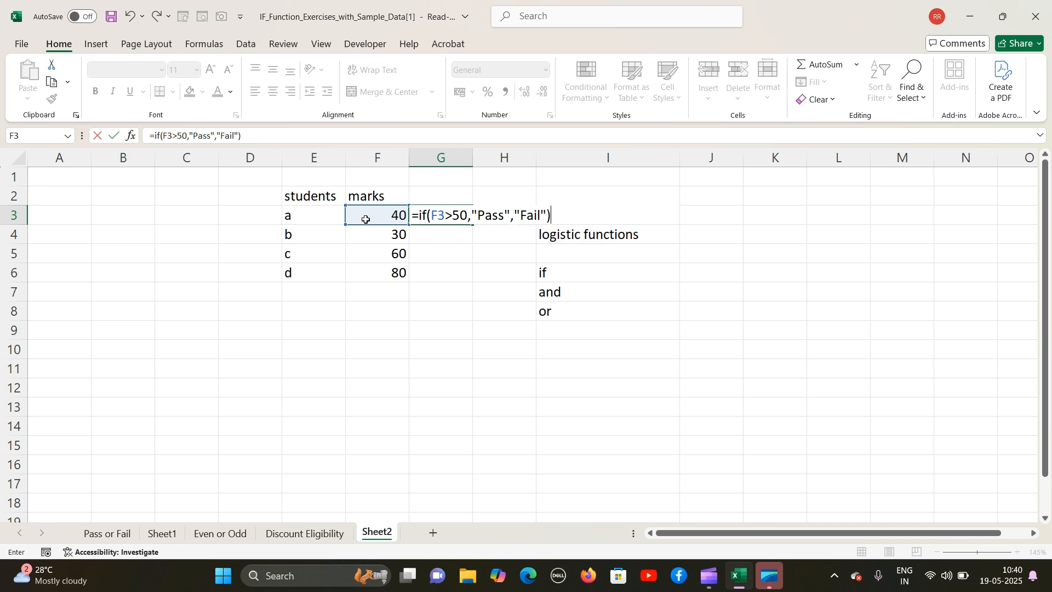
{"action": "key", "text": "Return"}
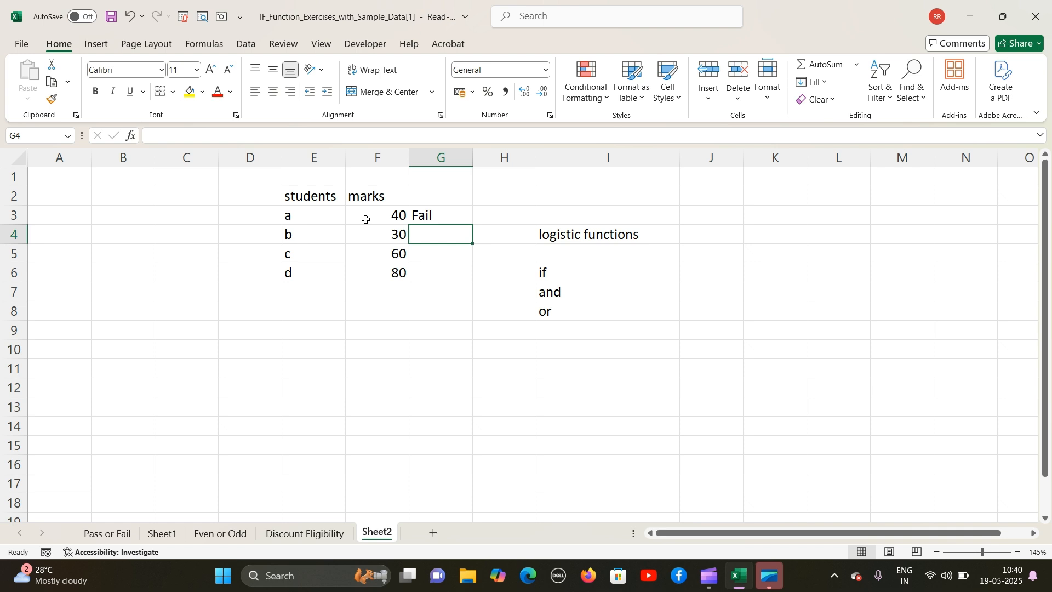
- Copy the IF formula from cell G3 down through G6 for the remaining students
{"action": "left_click", "coordinate": [441, 216]}
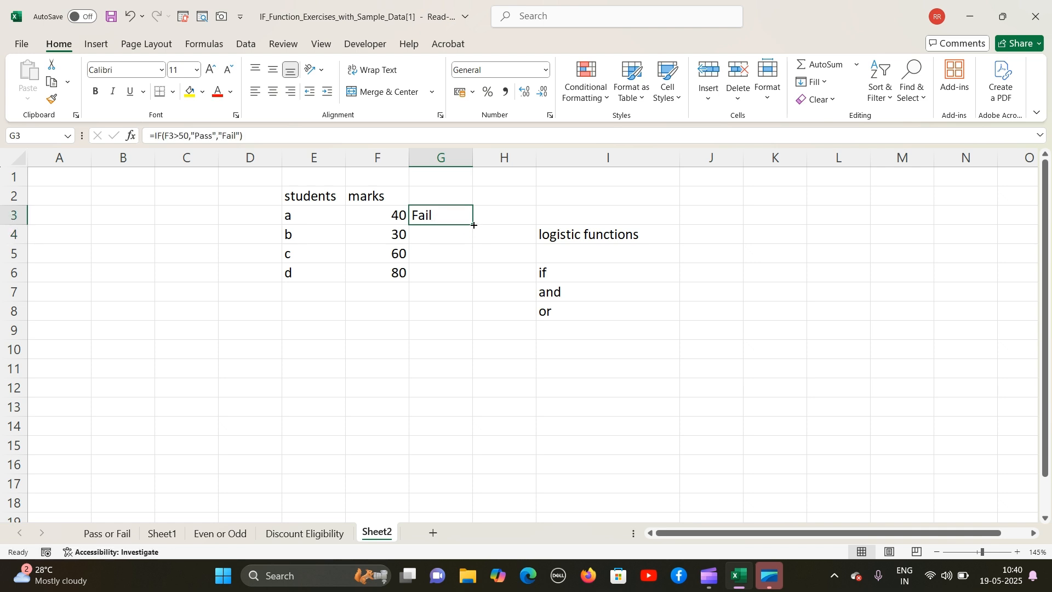
{"action": "left_click_drag", "start_coordinate": [473, 225], "coordinate": [472, 273]}
{"action": "left_click", "coordinate": [497, 247]}
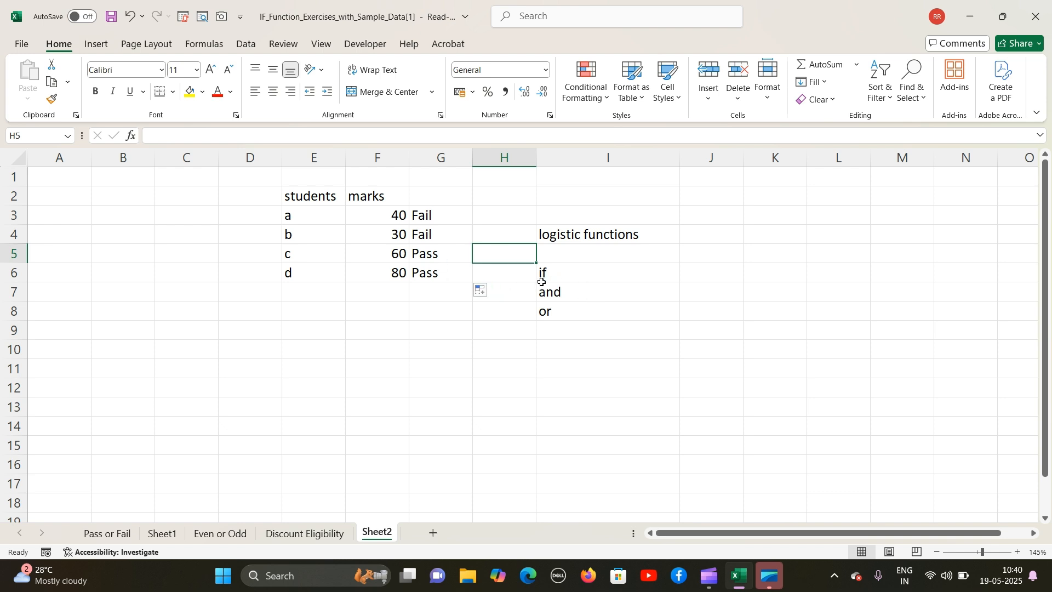
{"action": "left_click", "coordinate": [437, 316]}
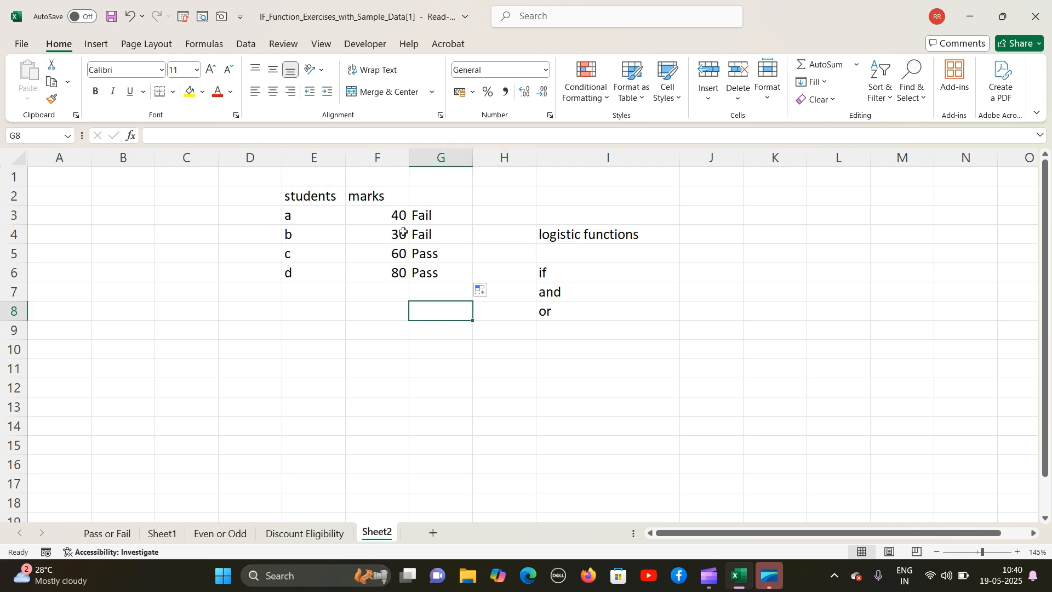
- Apply all borders to the table range E2:G6 and center its contents horizontally
{"action": "left_click_drag", "start_coordinate": [284, 194], "coordinate": [441, 279]}
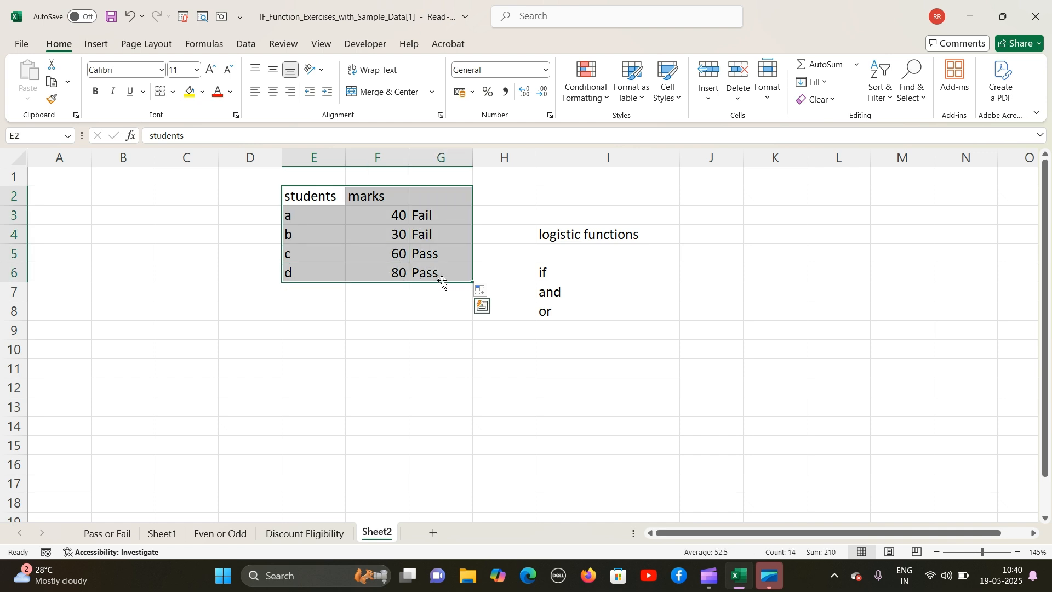
{"action": "left_click", "coordinate": [173, 92]}
{"action": "left_click", "coordinate": [219, 232]}
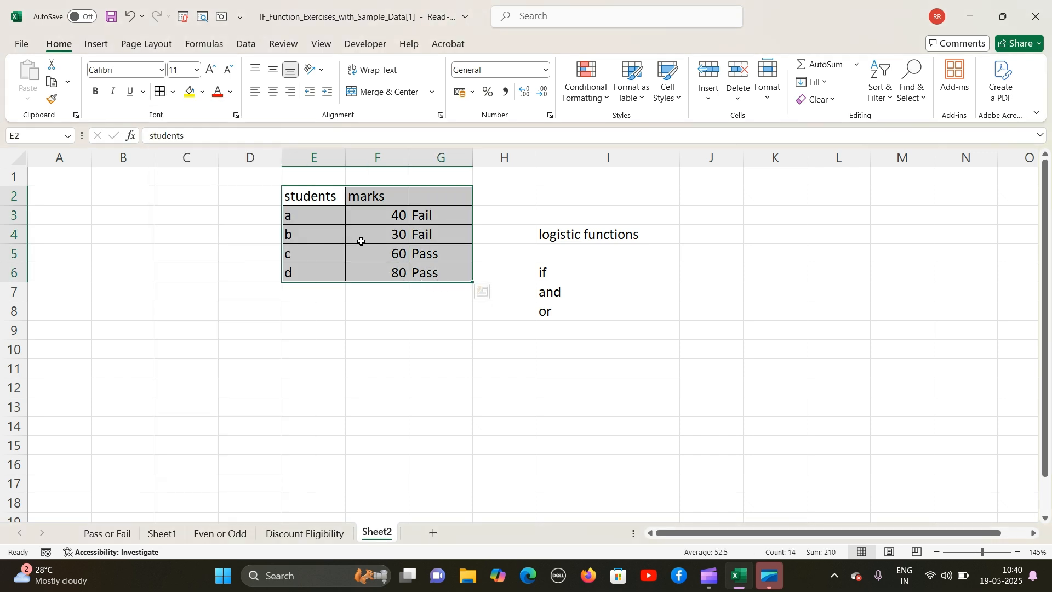
{"action": "left_click", "coordinate": [273, 91]}
{"action": "left_click", "coordinate": [434, 323]}
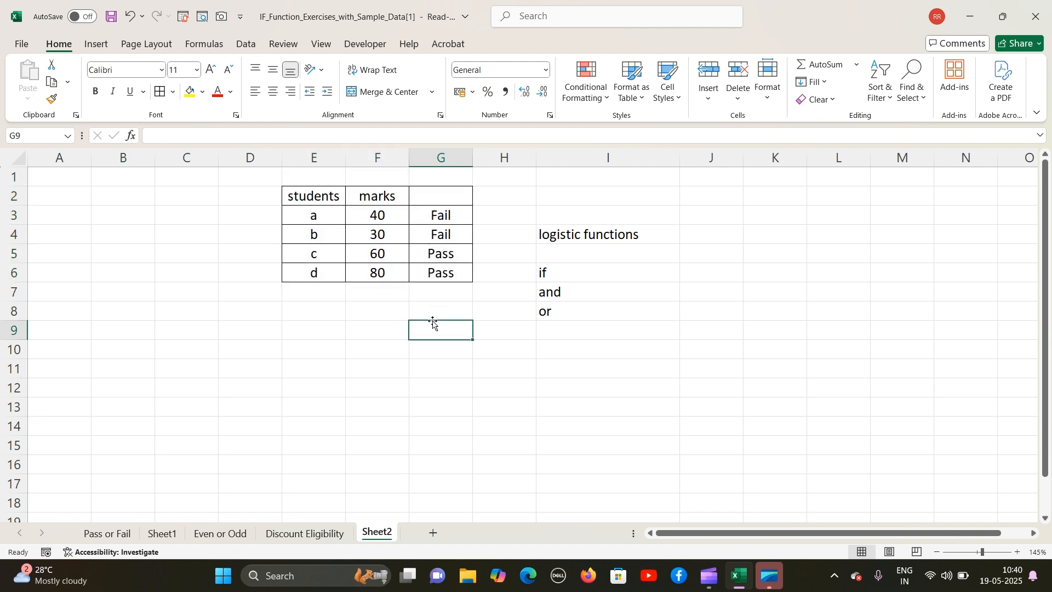
- Add the header "status" in cell G2 above the pass/fail results
{"action": "left_click", "coordinate": [439, 196]}
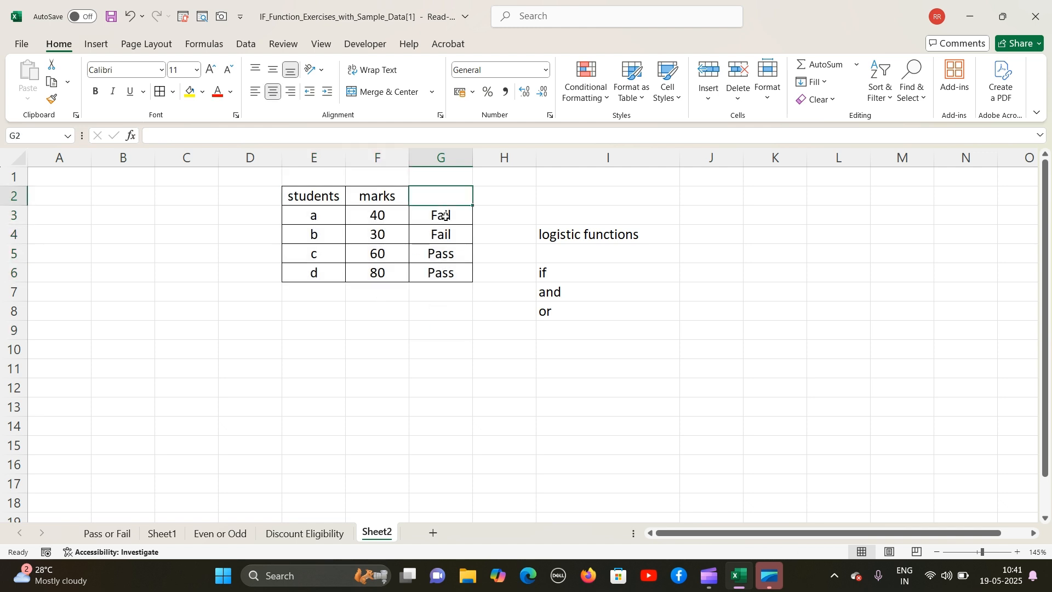
{"action": "type", "text": "status"}
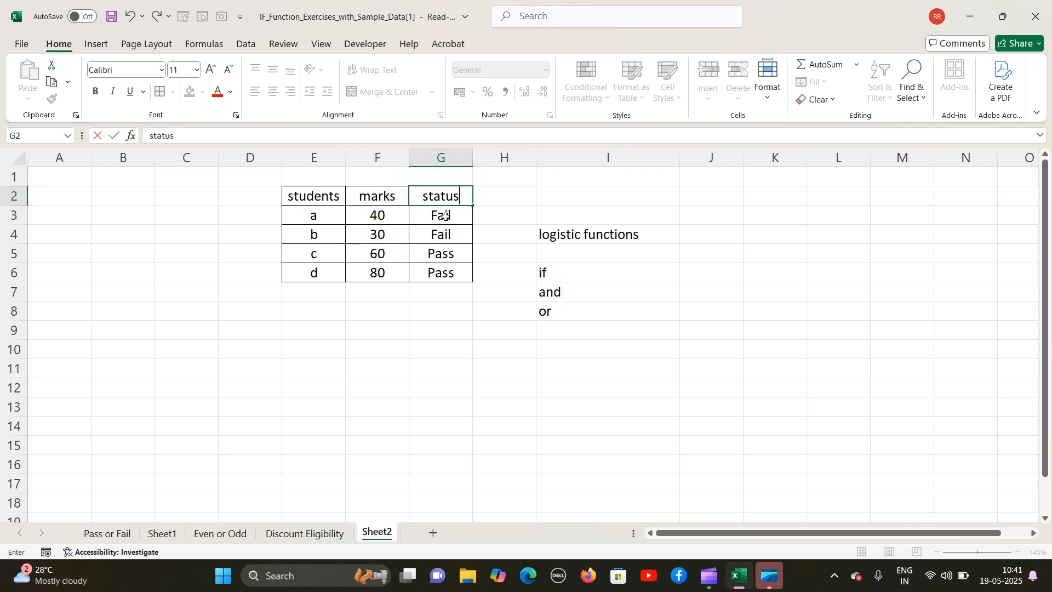
{"action": "left_click", "coordinate": [452, 312]}
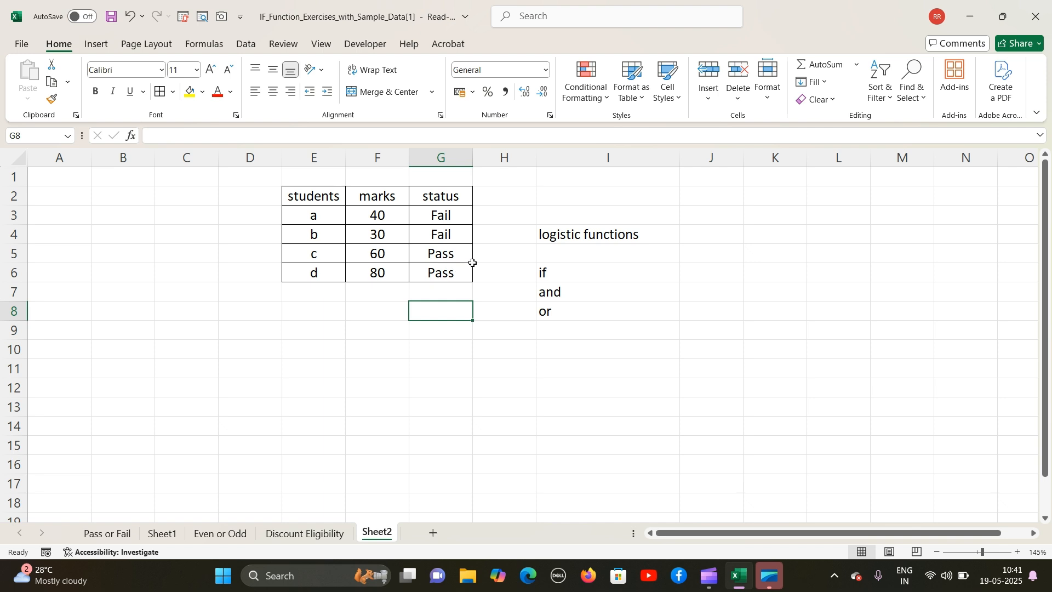
{"action": "key", "text": "Right"}
{"action": "key", "text": "Right"}
{"action": "key", "text": "Right"}
{"action": "key", "text": "Up"}
{"action": "key", "text": "Up"}
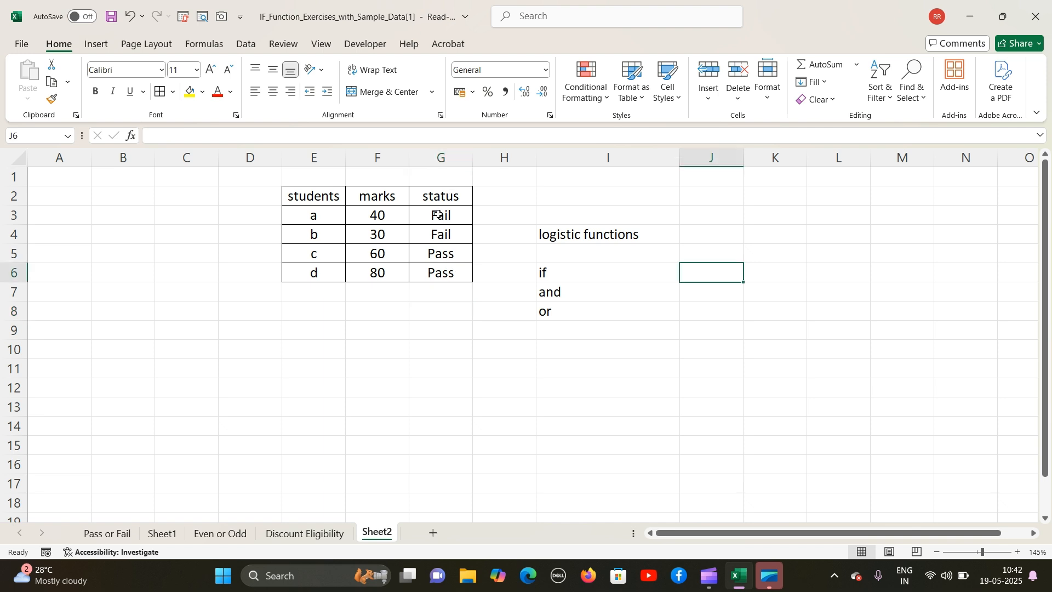
- Fill student a's status cell G3 with red
{"action": "left_click", "coordinate": [440, 214]}
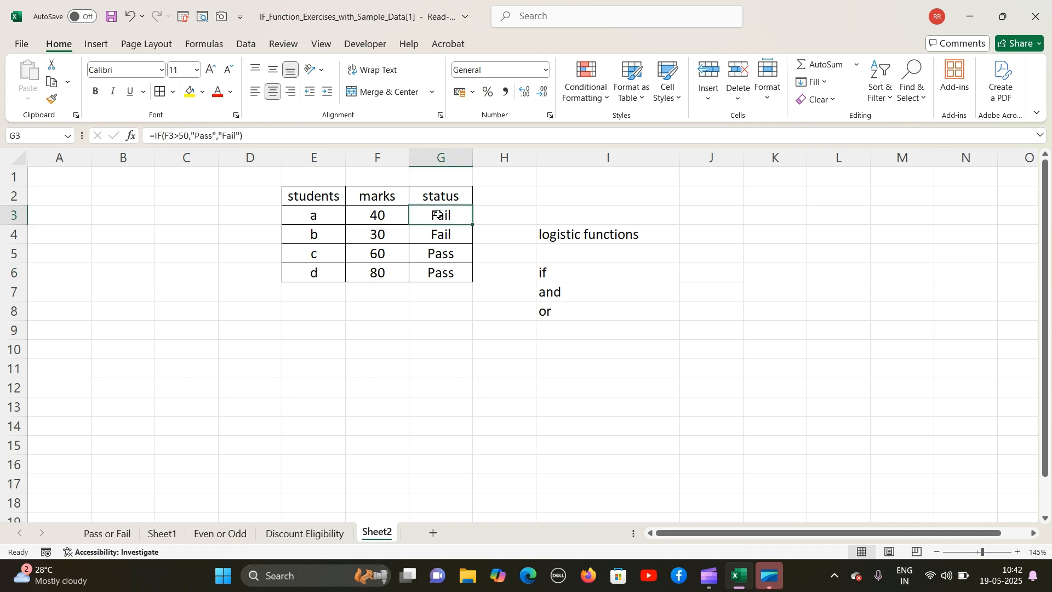
{"action": "left_click", "coordinate": [203, 92]}
{"action": "left_click", "coordinate": [211, 298]}
{"action": "left_click", "coordinate": [205, 292]}
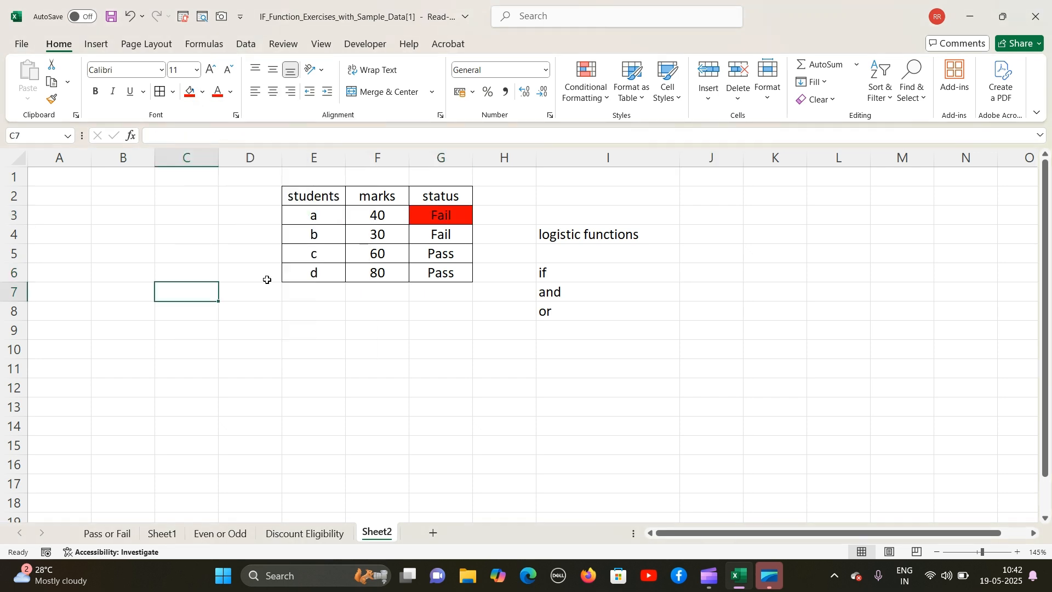
{"action": "left_click", "coordinate": [447, 204]}
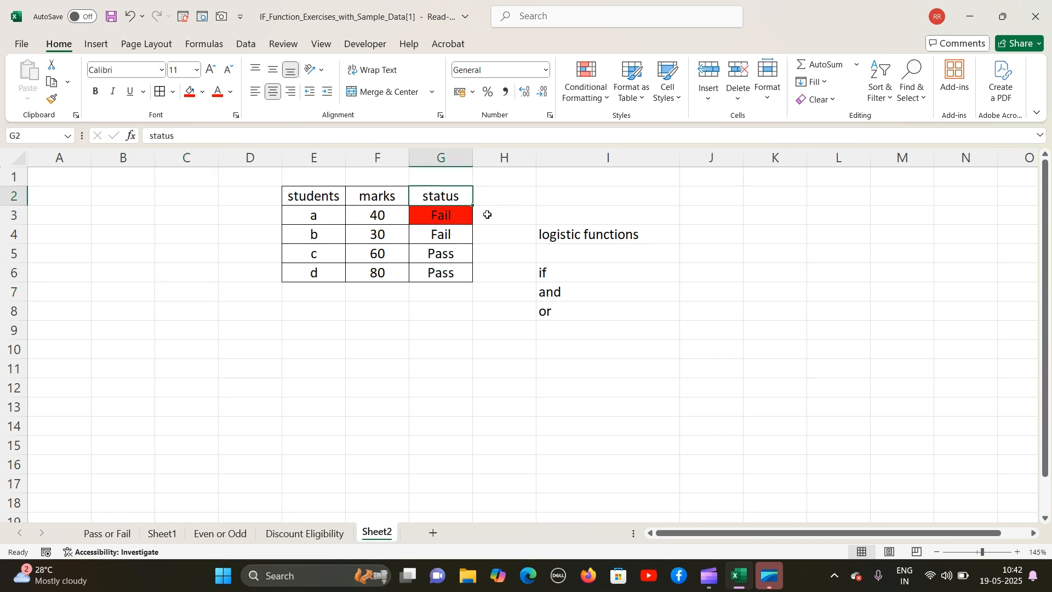
- Undo the red fill on student a's status cell G3
{"action": "left_click", "coordinate": [460, 214]}
{"action": "key", "text": "ctrl+z"}
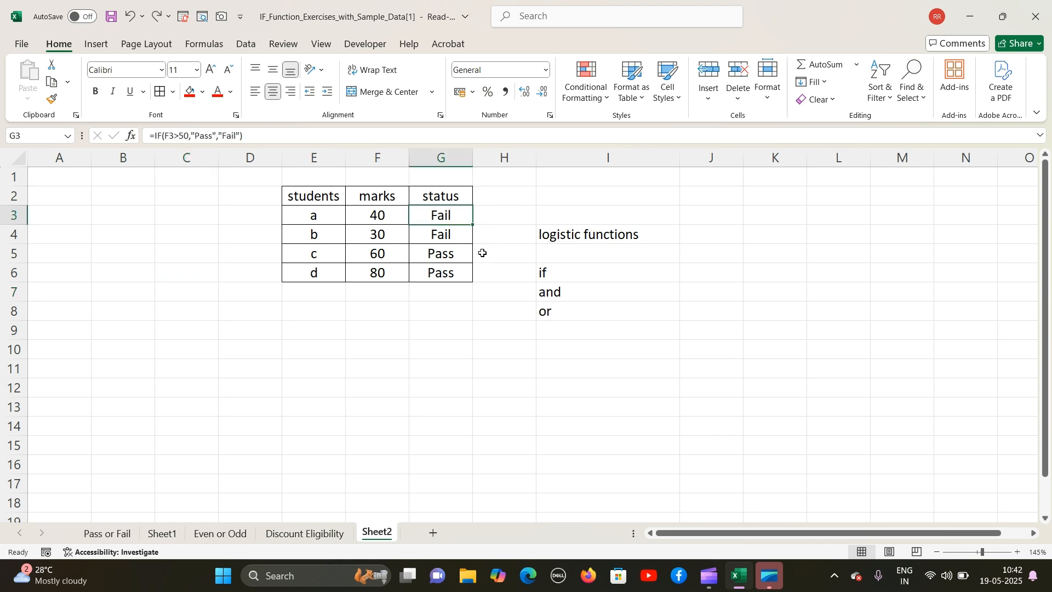
{"action": "left_click", "coordinate": [461, 324]}
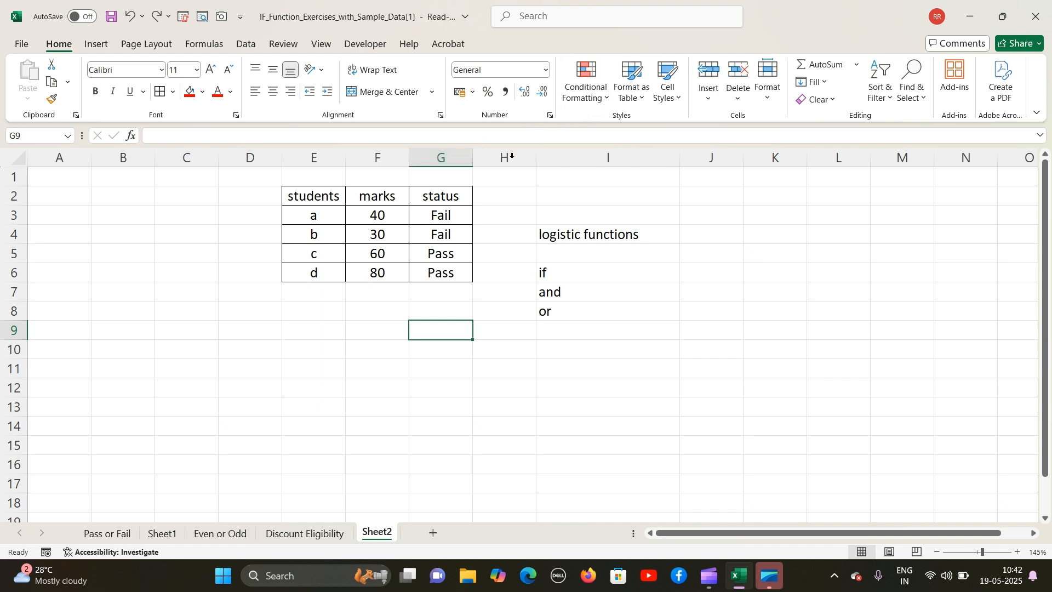
- Start a Text That Contains conditional formatting rule on the status cells G3:G6 for the text "Fail"
{"action": "left_click", "coordinate": [434, 213]}
{"action": "left_click_drag", "start_coordinate": [444, 237], "coordinate": [444, 274]}
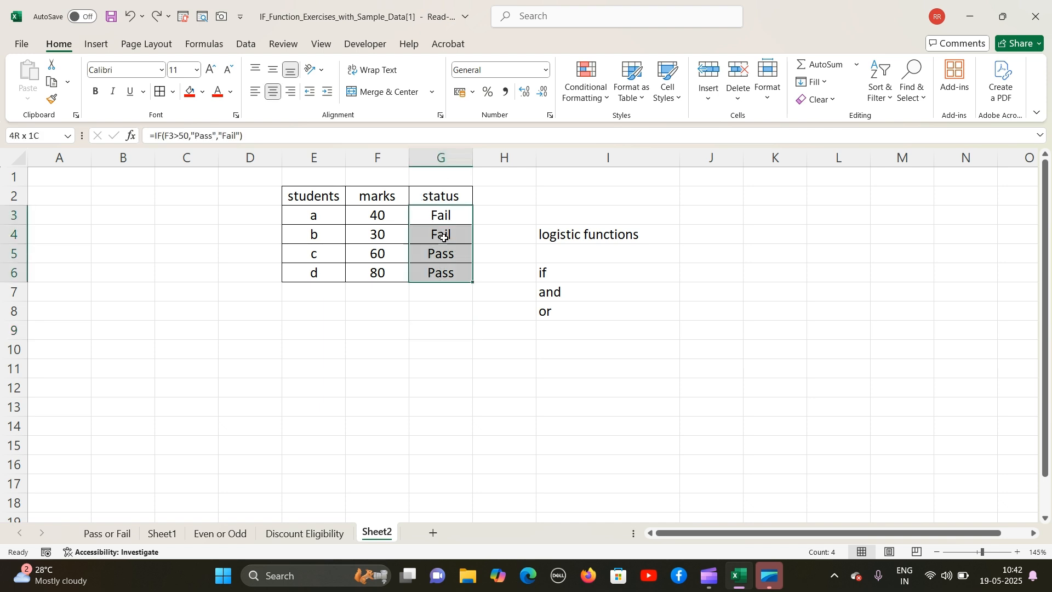
{"action": "left_click", "coordinate": [593, 103]}
{"action": "mouse_move", "coordinate": [612, 127]}
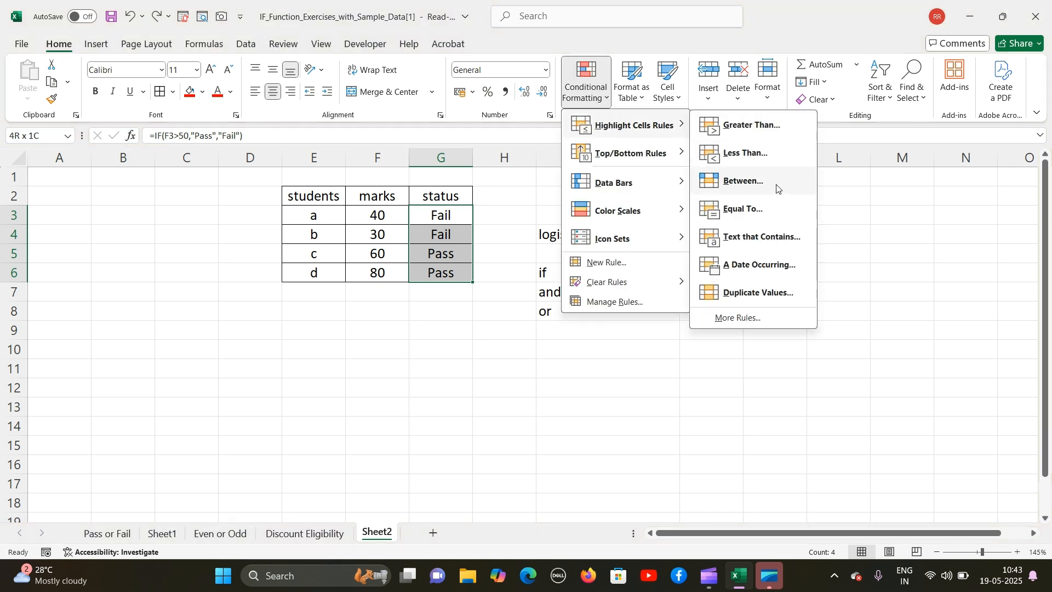
{"action": "left_click", "coordinate": [763, 241]}
{"action": "left_click_drag", "start_coordinate": [584, 183], "coordinate": [697, 186]}
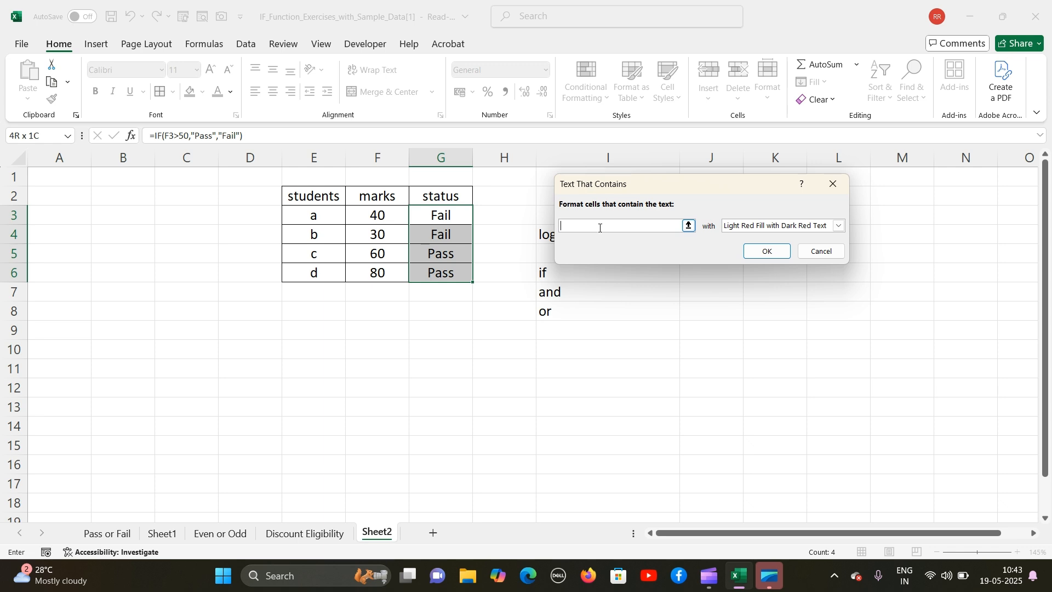
{"action": "type", "text": "Fail"}
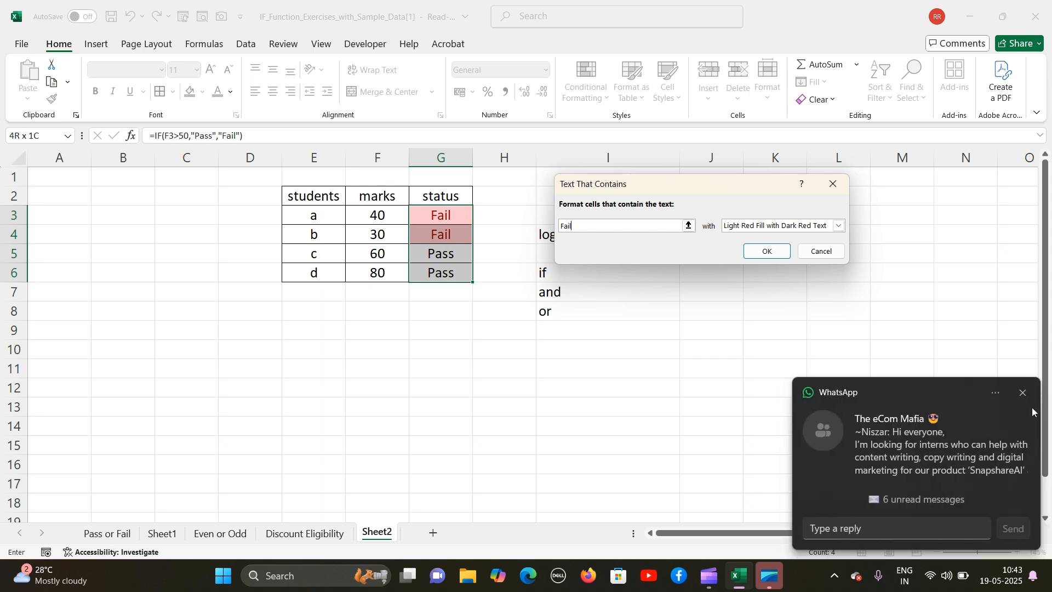
{"action": "left_click", "coordinate": [1023, 393]}
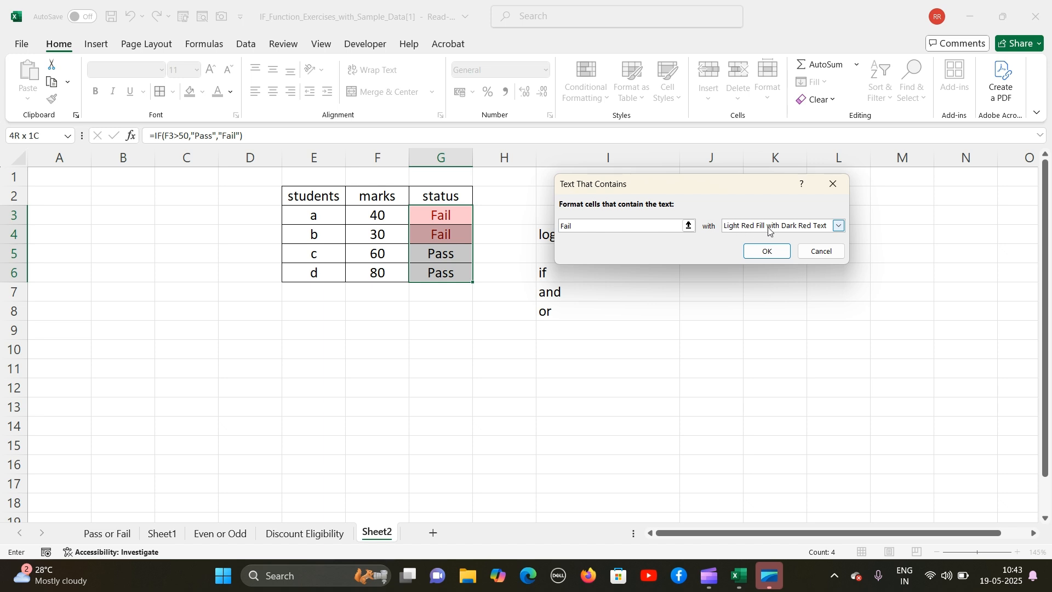
- Give the "Fail" rule a custom format with a solid red background fill and apply it to the status cells
{"action": "left_click", "coordinate": [841, 228]}
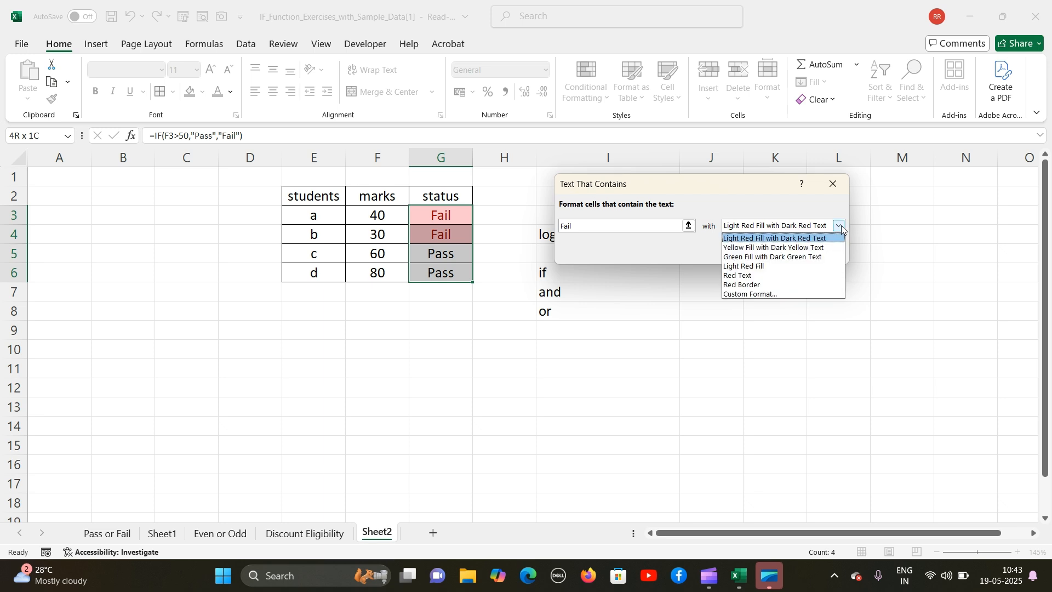
{"action": "left_click", "coordinate": [806, 267]}
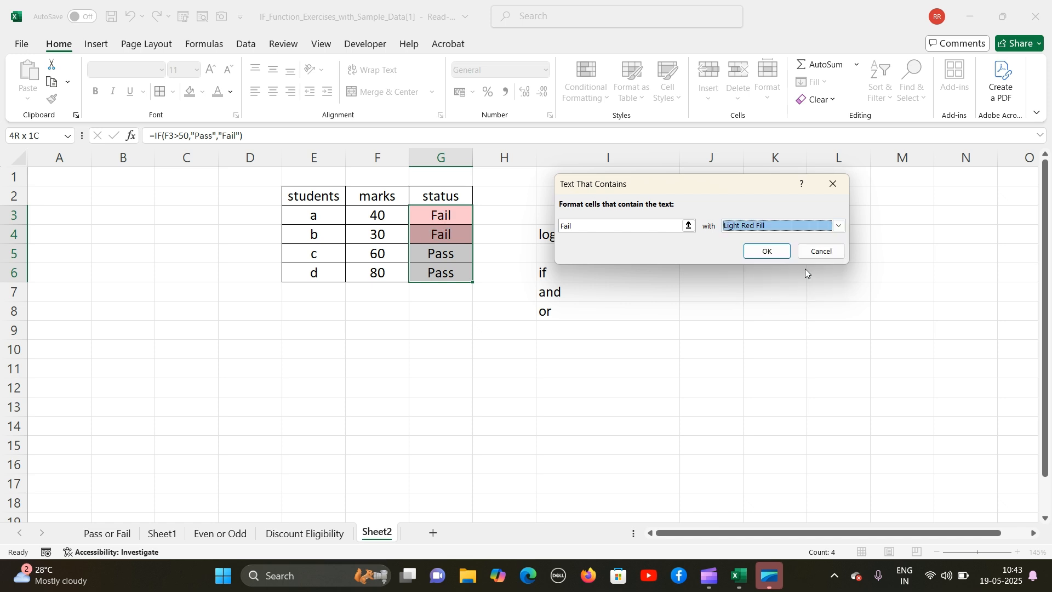
{"action": "left_click", "coordinate": [839, 226]}
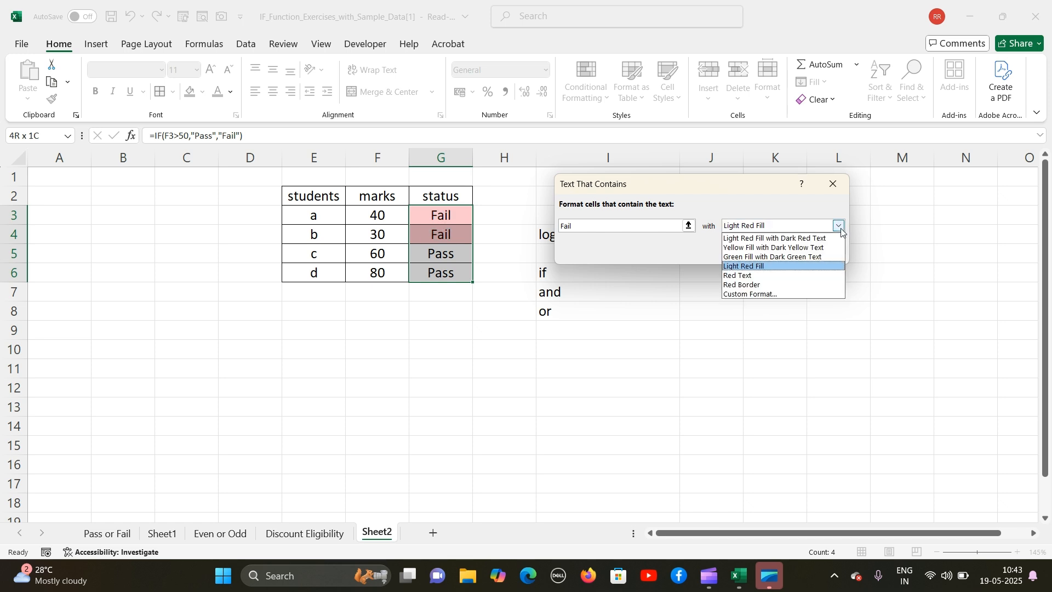
{"action": "left_click", "coordinate": [785, 295]}
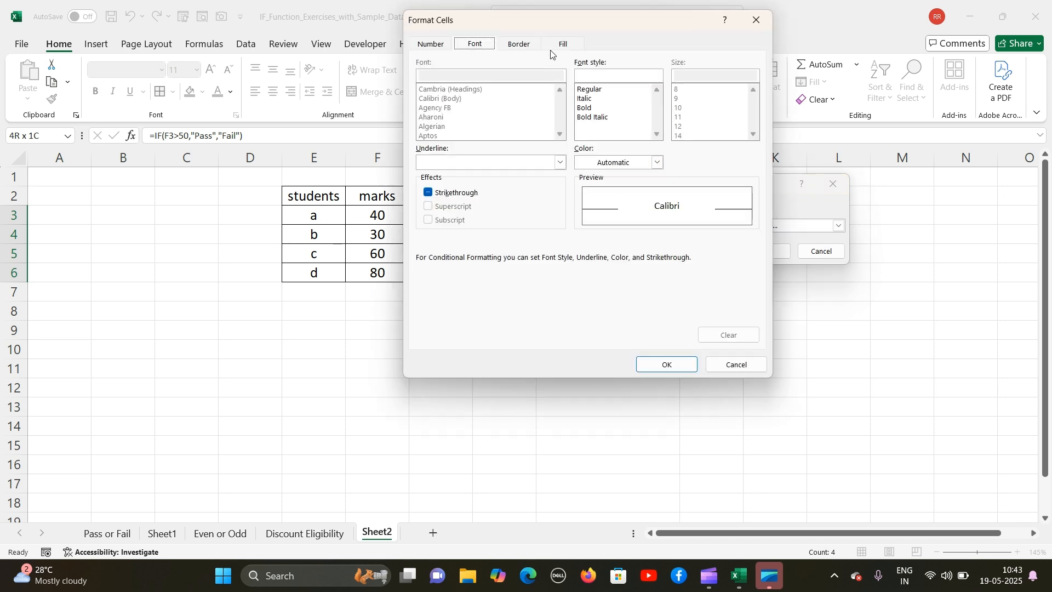
{"action": "left_click", "coordinate": [563, 45]}
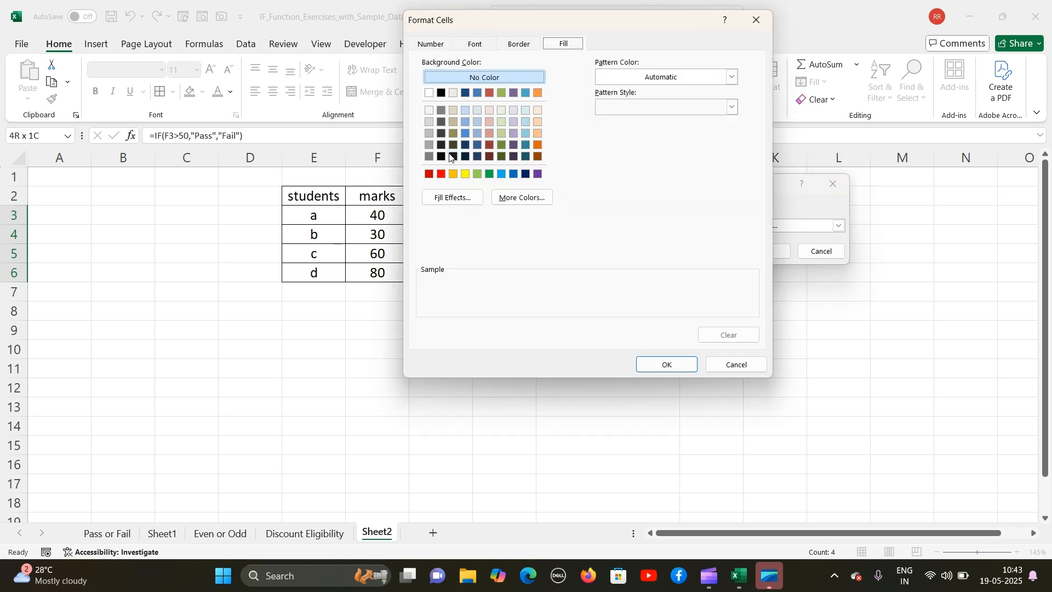
{"action": "left_click", "coordinate": [442, 173]}
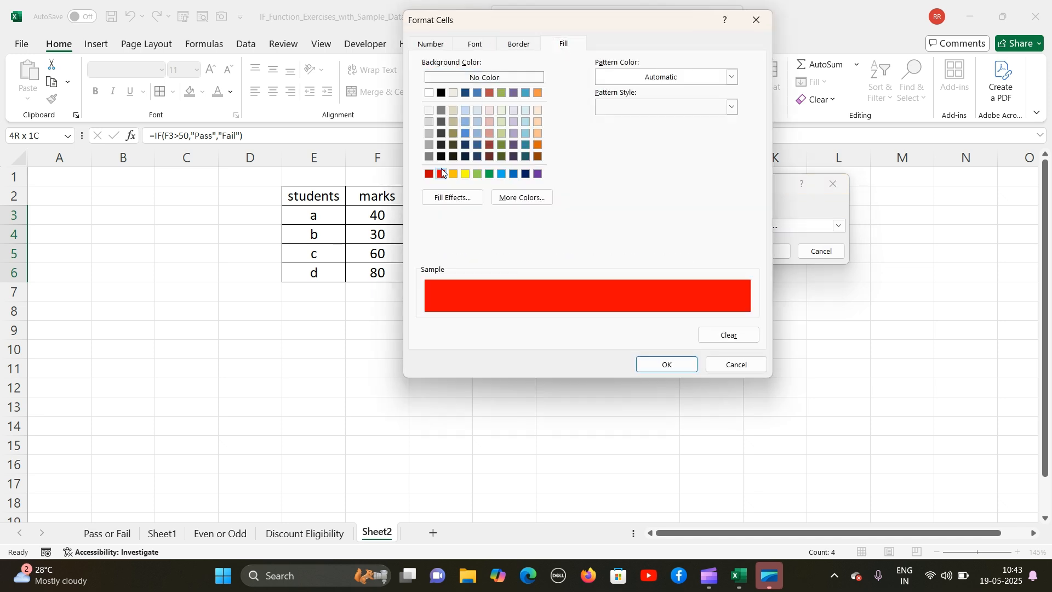
{"action": "left_click", "coordinate": [665, 365]}
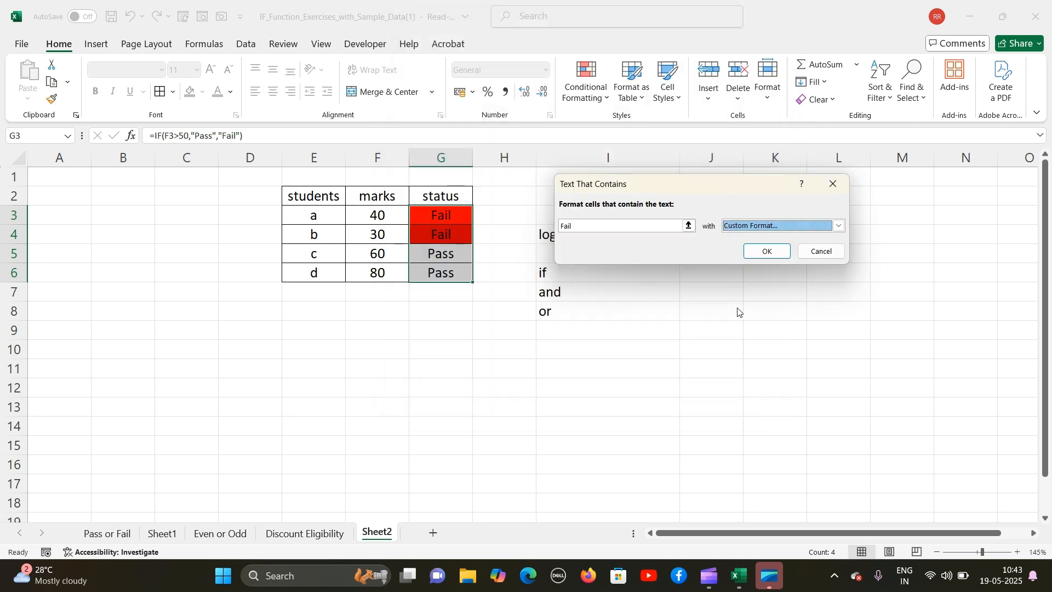
{"action": "left_click", "coordinate": [766, 252]}
{"action": "left_click", "coordinate": [481, 336]}
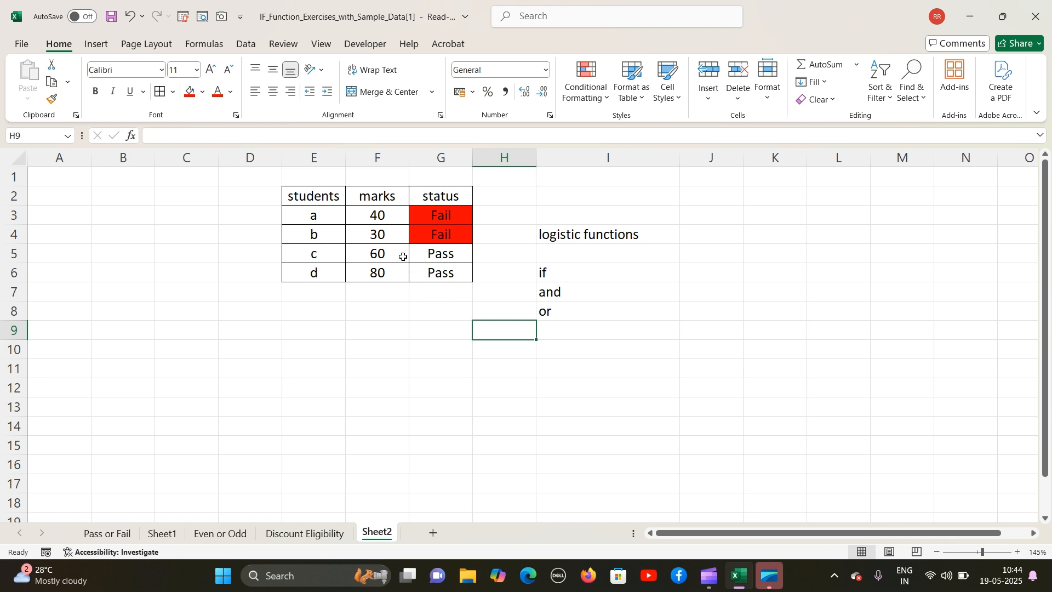
- Add a Text That Contains rule to G3:G6 that formats "Pass" with Green Fill with Dark Green Text
{"action": "left_click", "coordinate": [448, 215]}
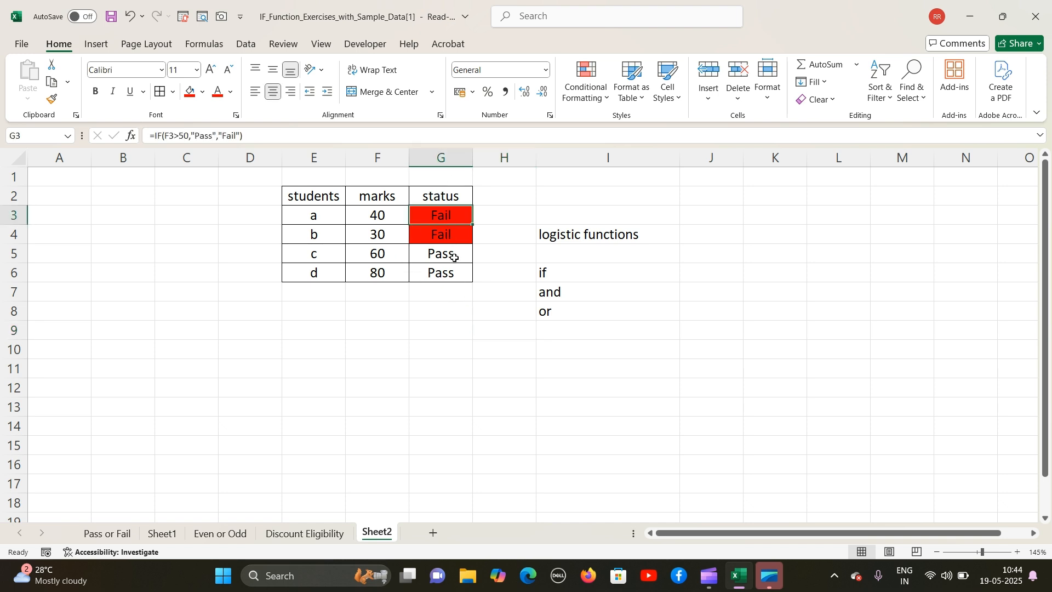
{"action": "key", "text": "ctrl+shift+Down"}
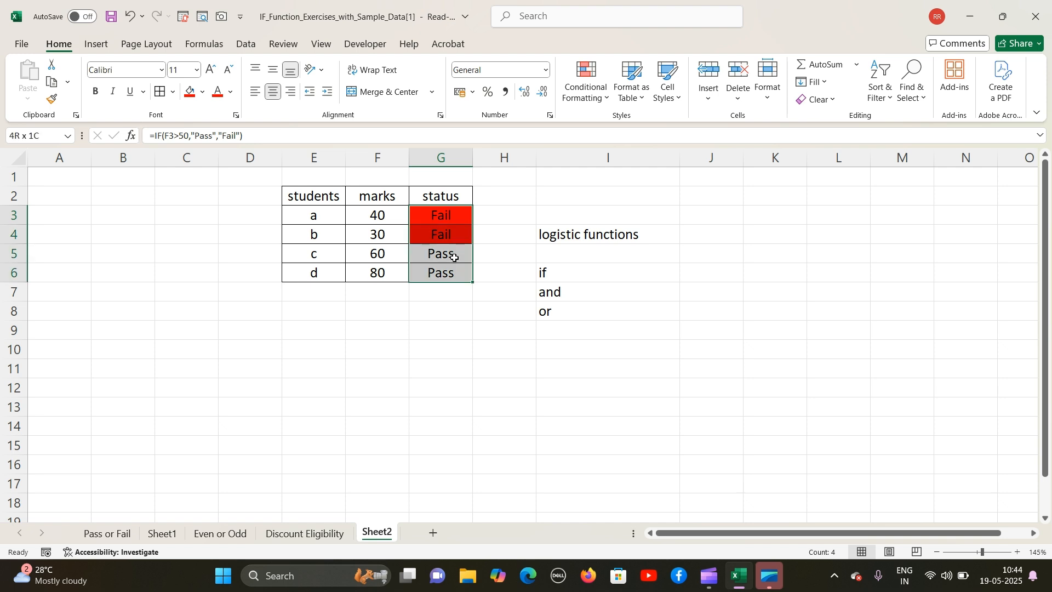
{"action": "left_click", "coordinate": [585, 102]}
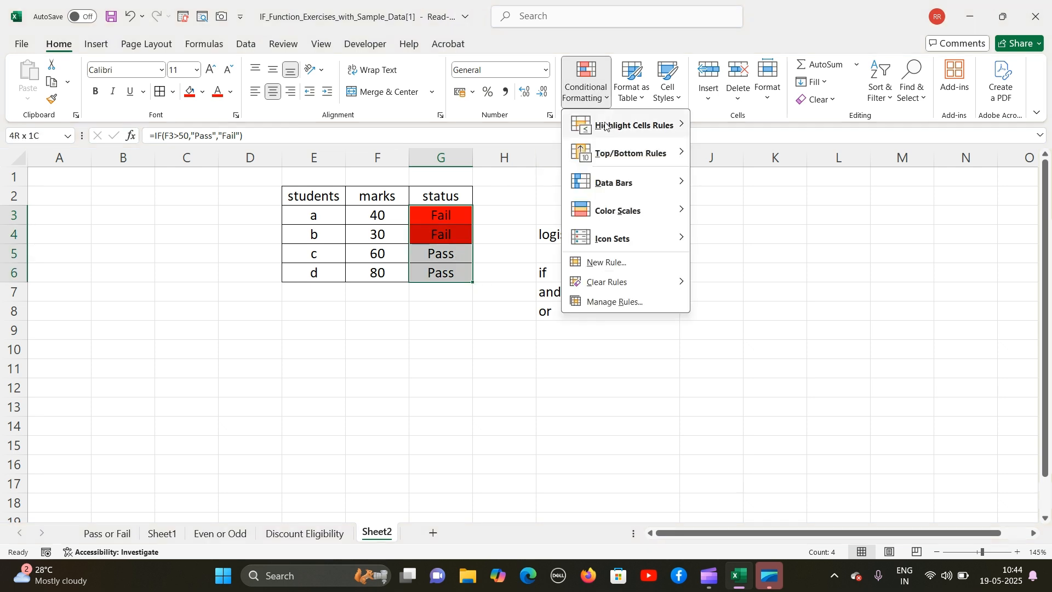
{"action": "mouse_move", "coordinate": [607, 126]}
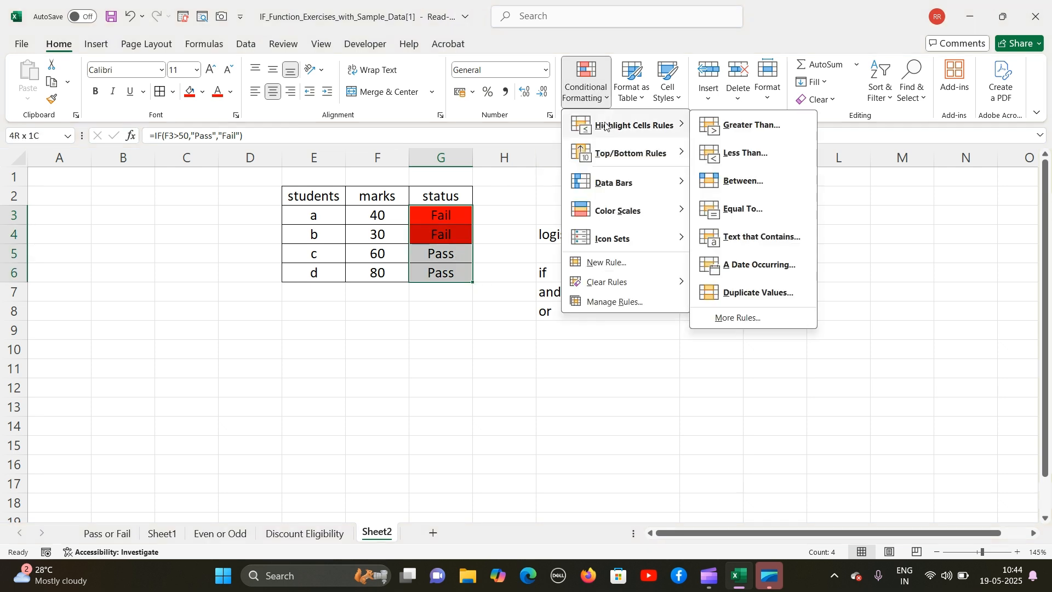
{"action": "left_click", "coordinate": [771, 243]}
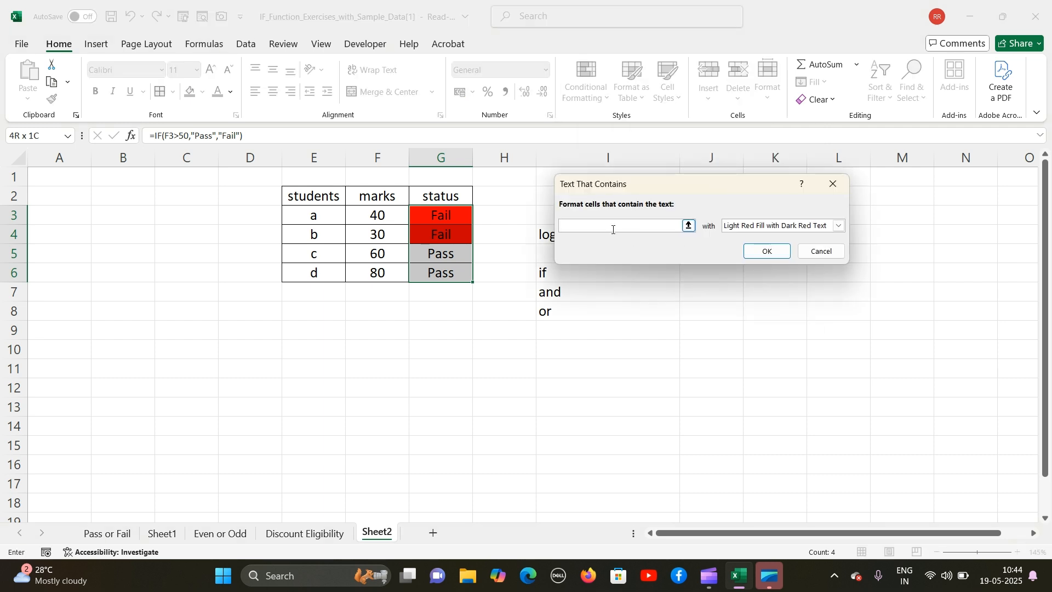
{"action": "type", "text": "Pass"}
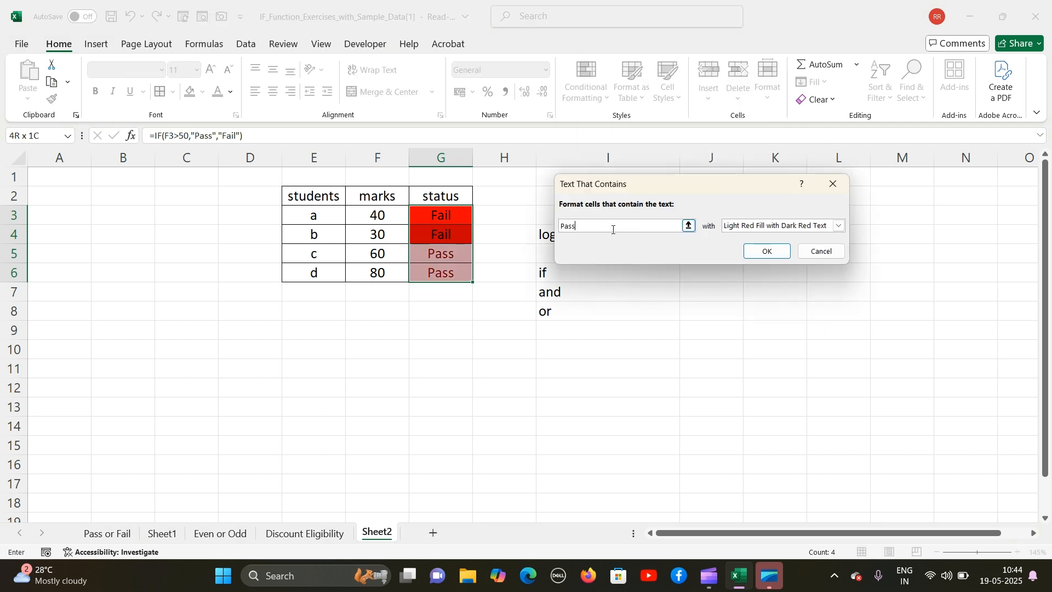
{"action": "left_click", "coordinate": [839, 227]}
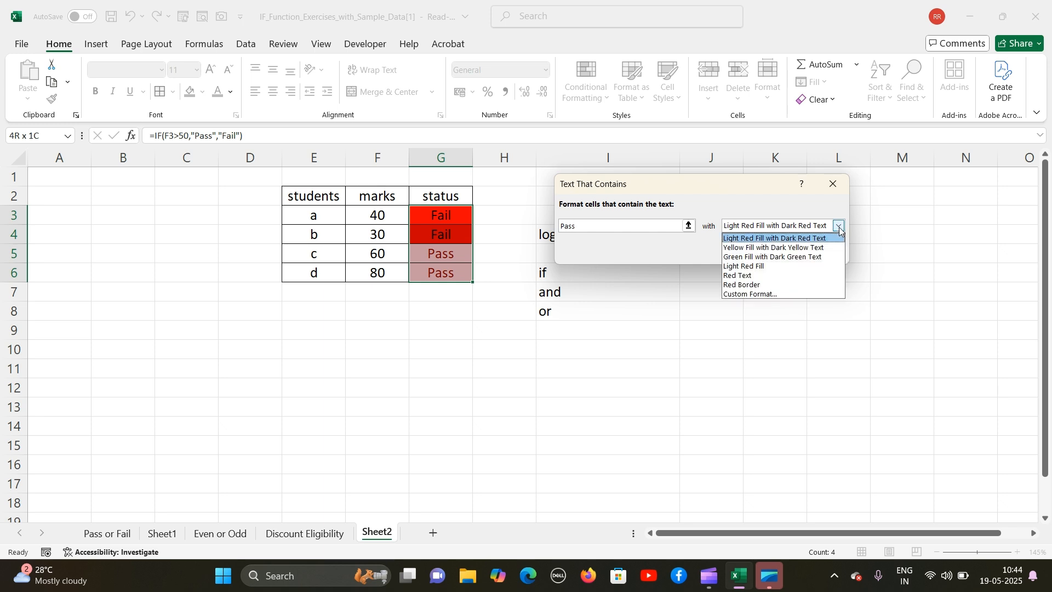
{"action": "left_click", "coordinate": [788, 257]}
{"action": "key", "text": "Return"}
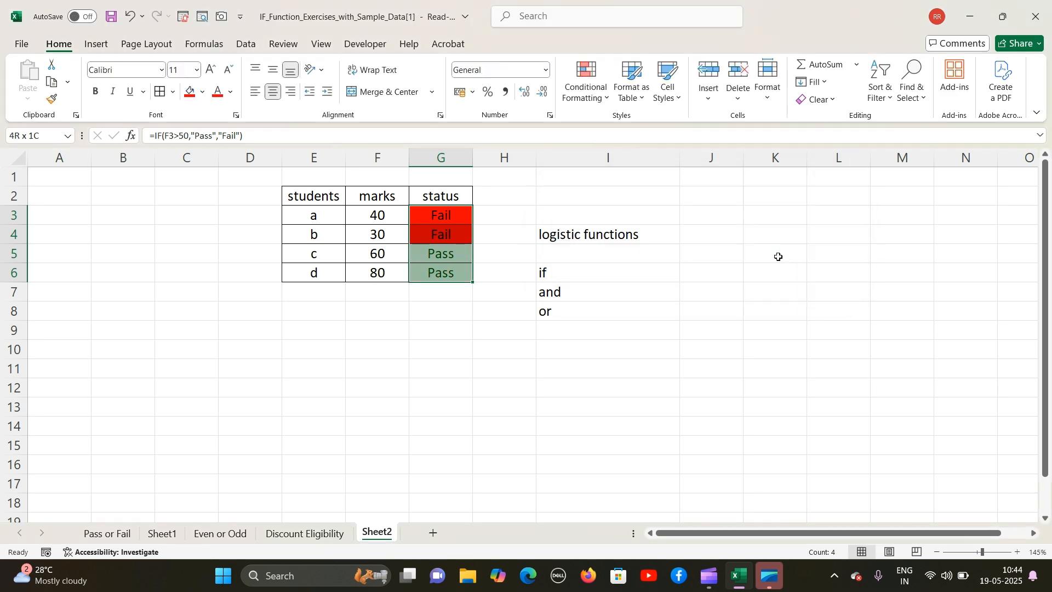
{"action": "left_click", "coordinate": [601, 105]}
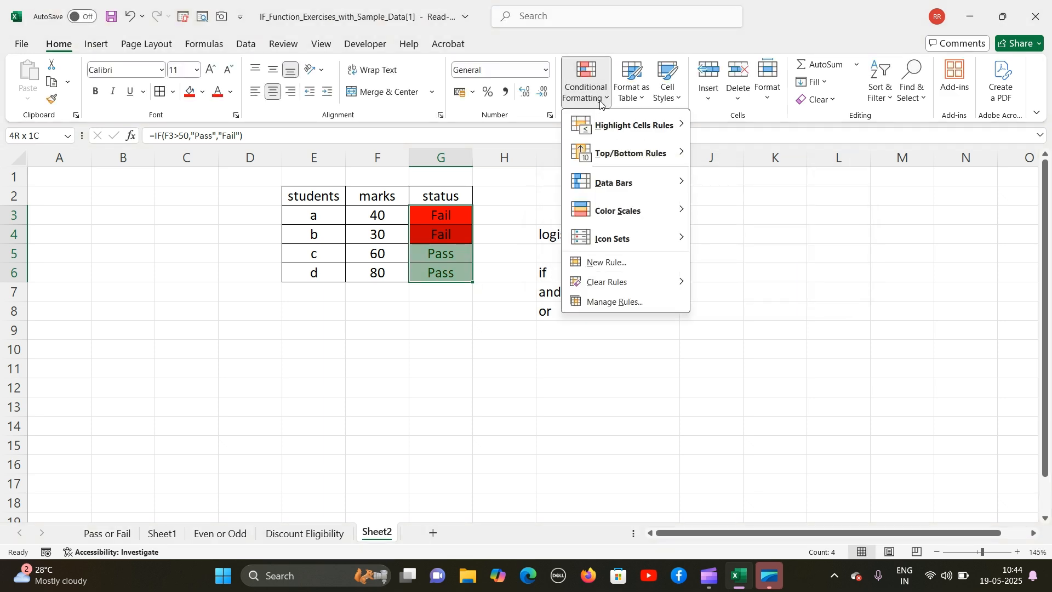
{"action": "mouse_move", "coordinate": [608, 125]}
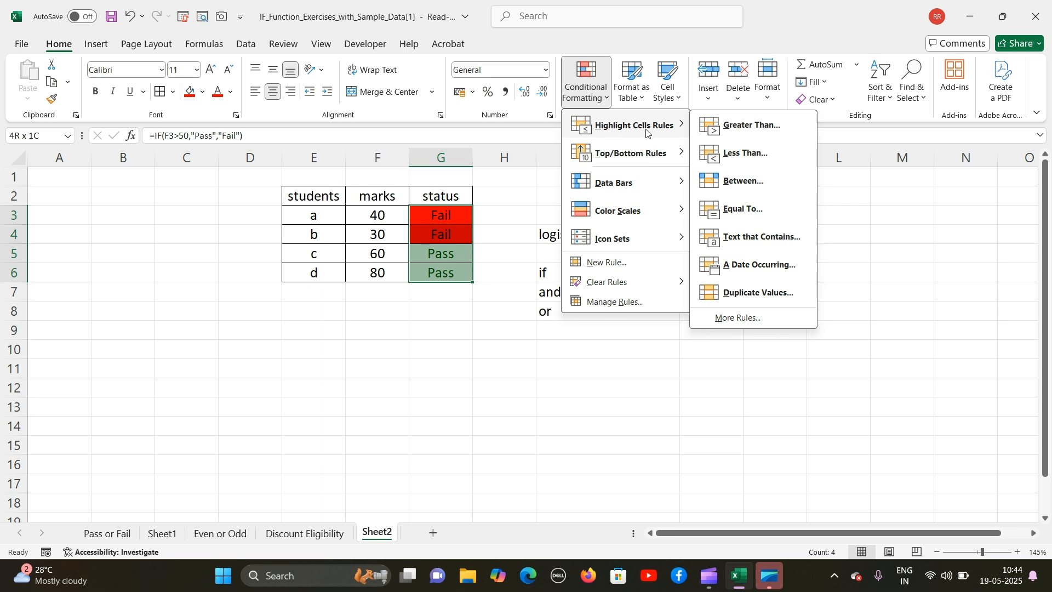
{"action": "left_click", "coordinate": [750, 242]}
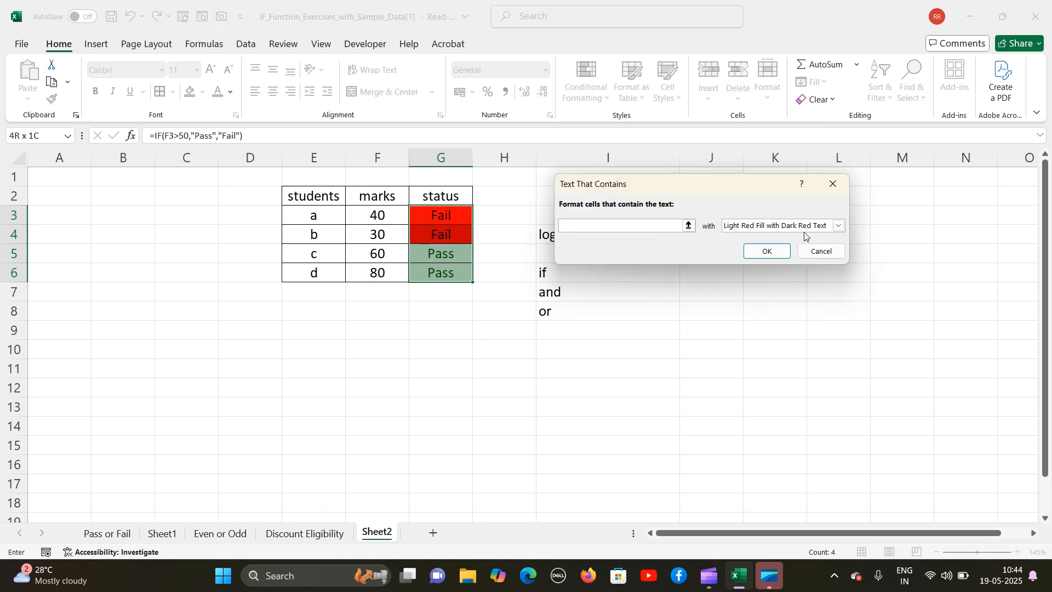
{"action": "left_click", "coordinate": [839, 225]}
{"action": "left_click", "coordinate": [827, 252]}
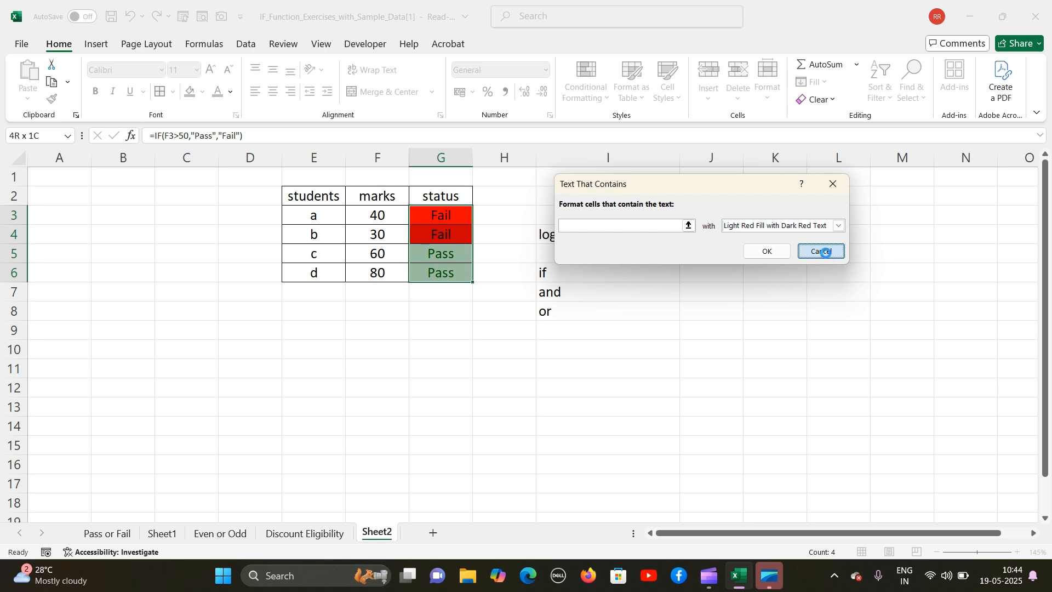
- Clear all conditional formatting rules from the selected status cells G3:G6
{"action": "left_click", "coordinate": [607, 100]}
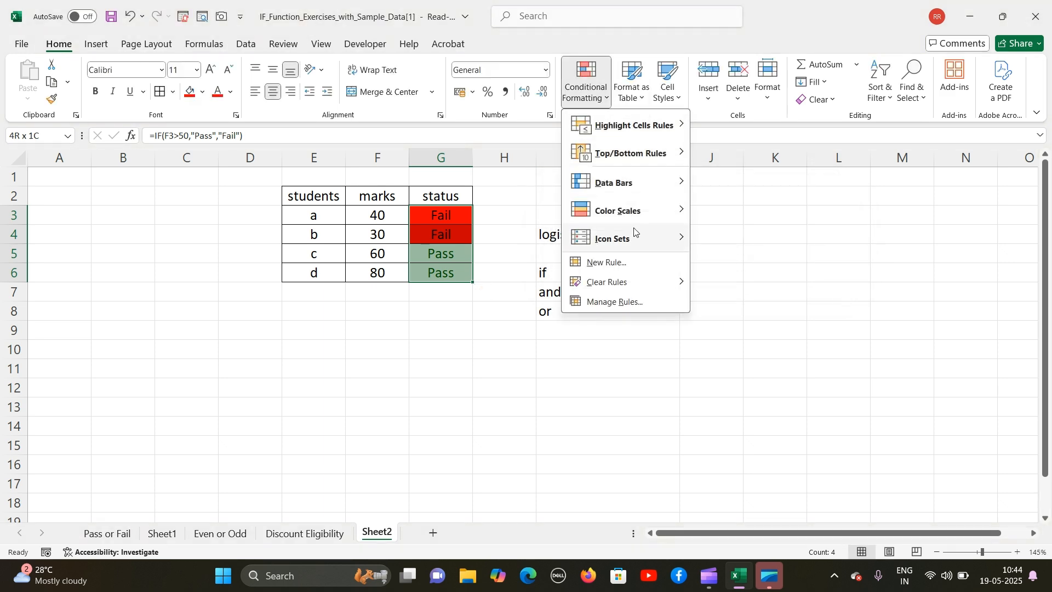
{"action": "mouse_move", "coordinate": [627, 283]}
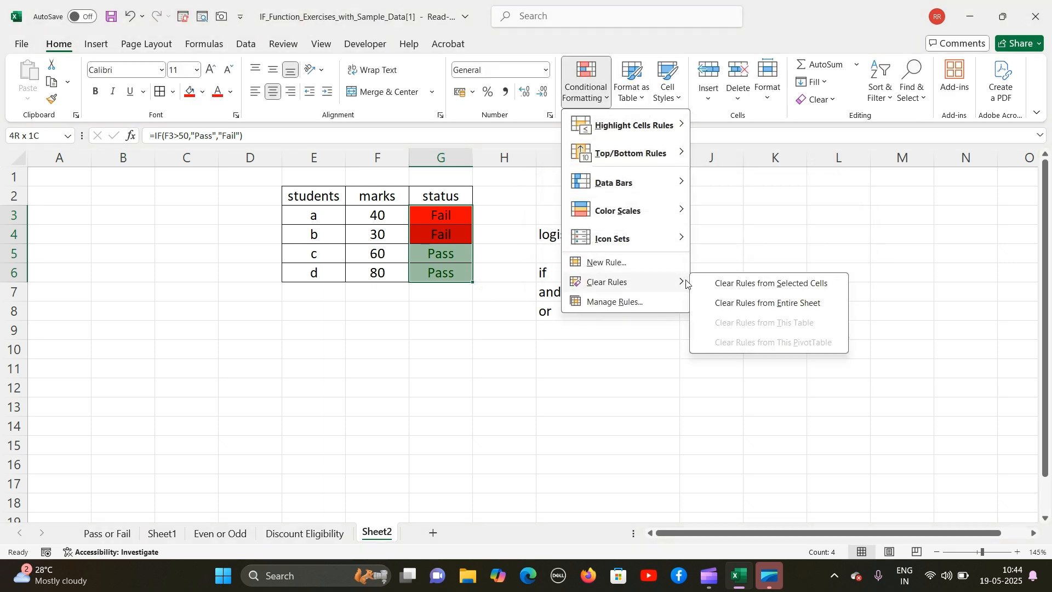
{"action": "left_click", "coordinate": [742, 285]}
{"action": "left_click", "coordinate": [740, 286]}
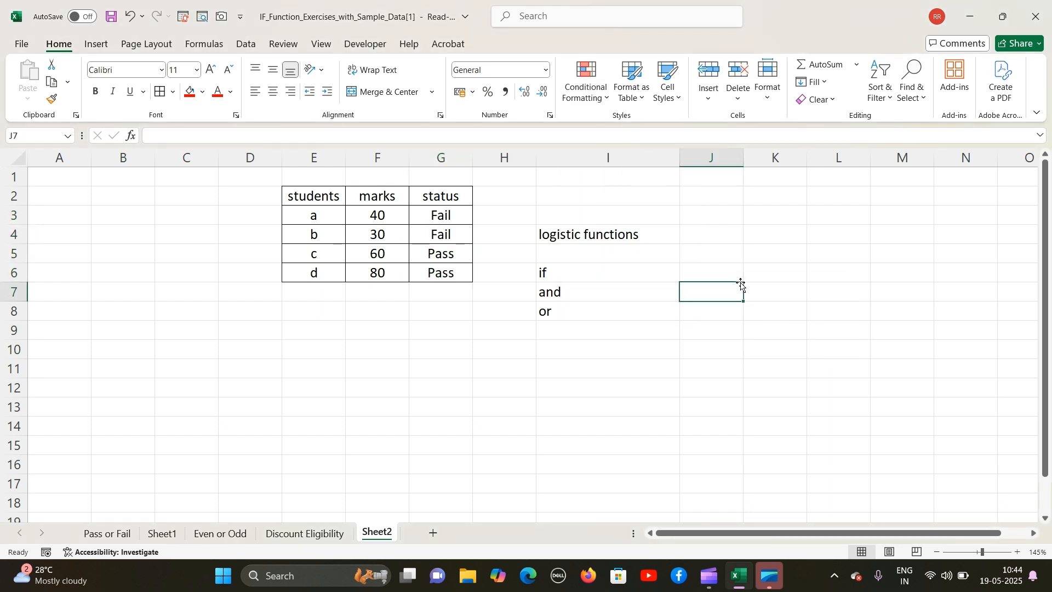
{"action": "left_click", "coordinate": [496, 195]}
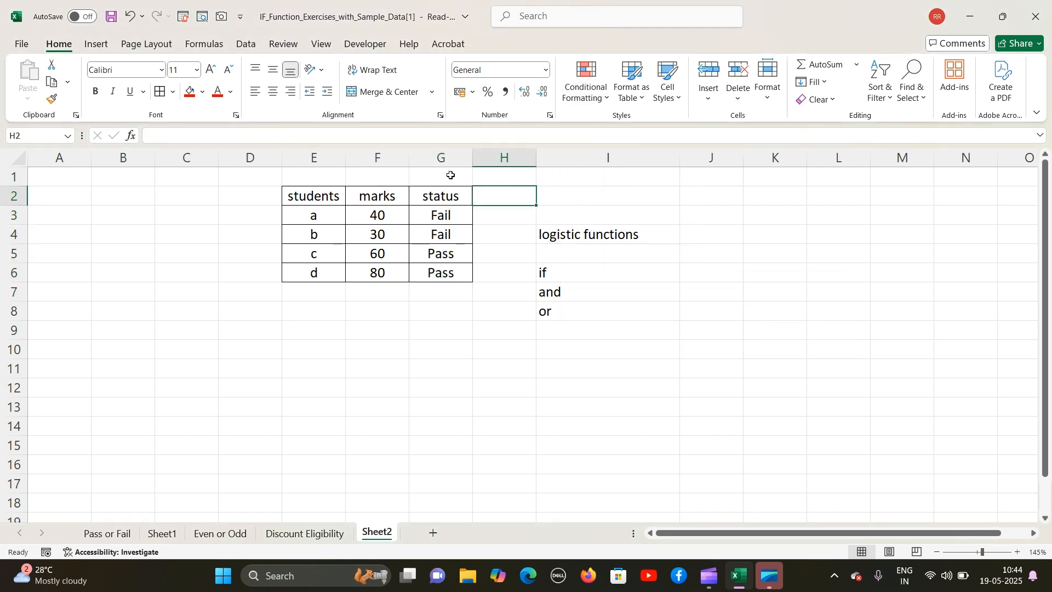
- Start a Text That Contains conditional formatting rule for "Fail" on status cells G3:G6
{"action": "left_click", "coordinate": [447, 211]}
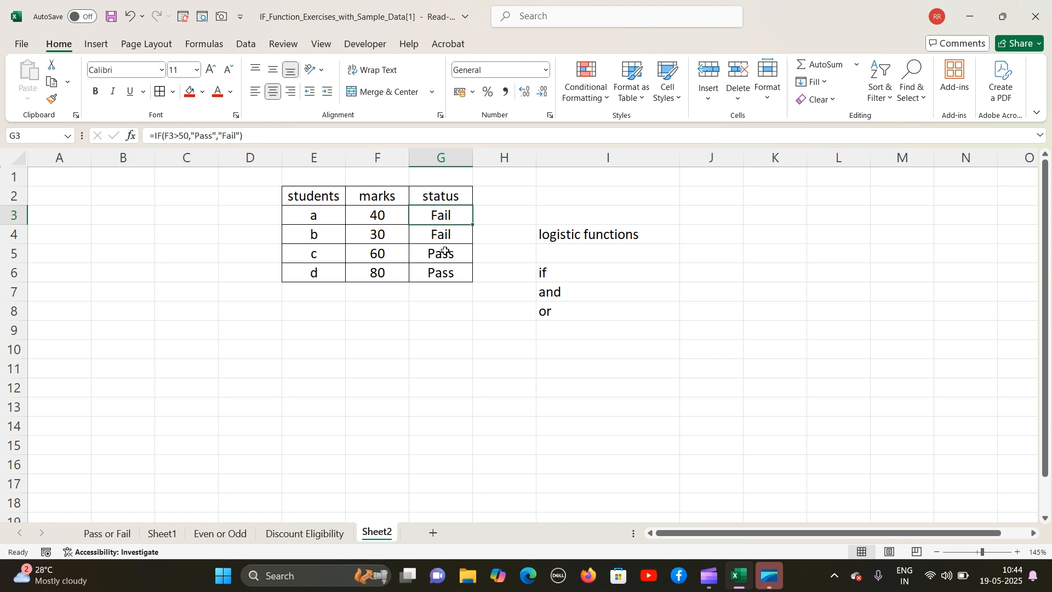
{"action": "key", "text": "shift+Down"}
{"action": "key", "text": "shift+Down"}
{"action": "key", "text": "shift+Down"}
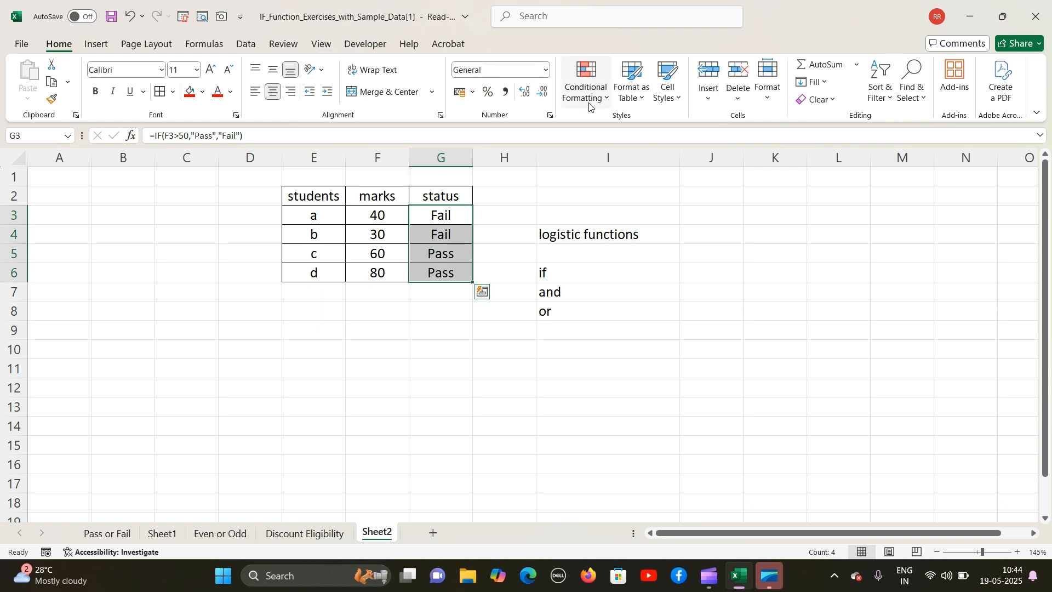
{"action": "left_click", "coordinate": [587, 98]}
{"action": "mouse_move", "coordinate": [676, 125]}
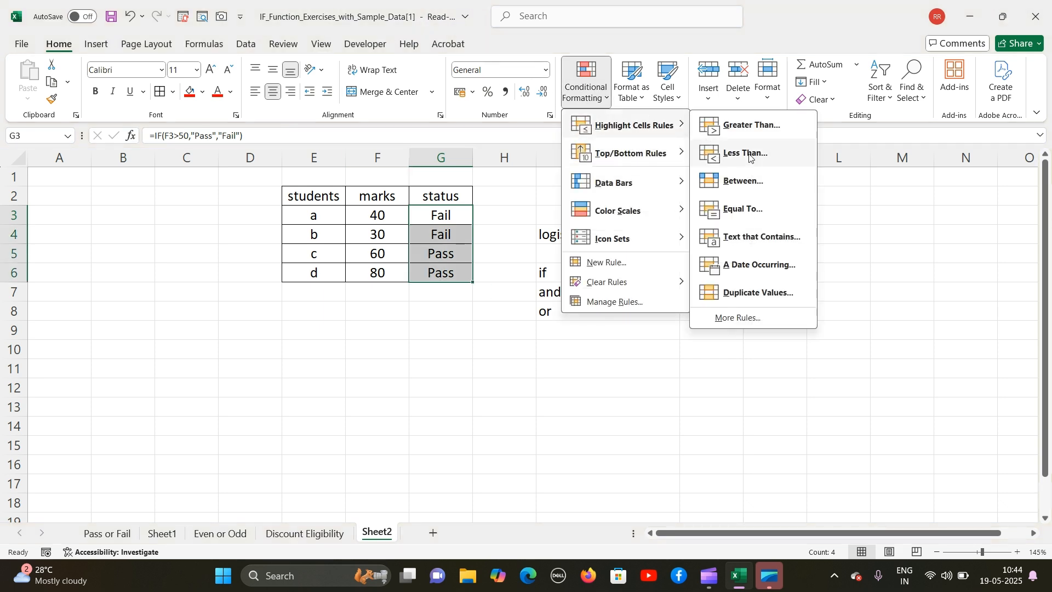
{"action": "left_click", "coordinate": [752, 235]}
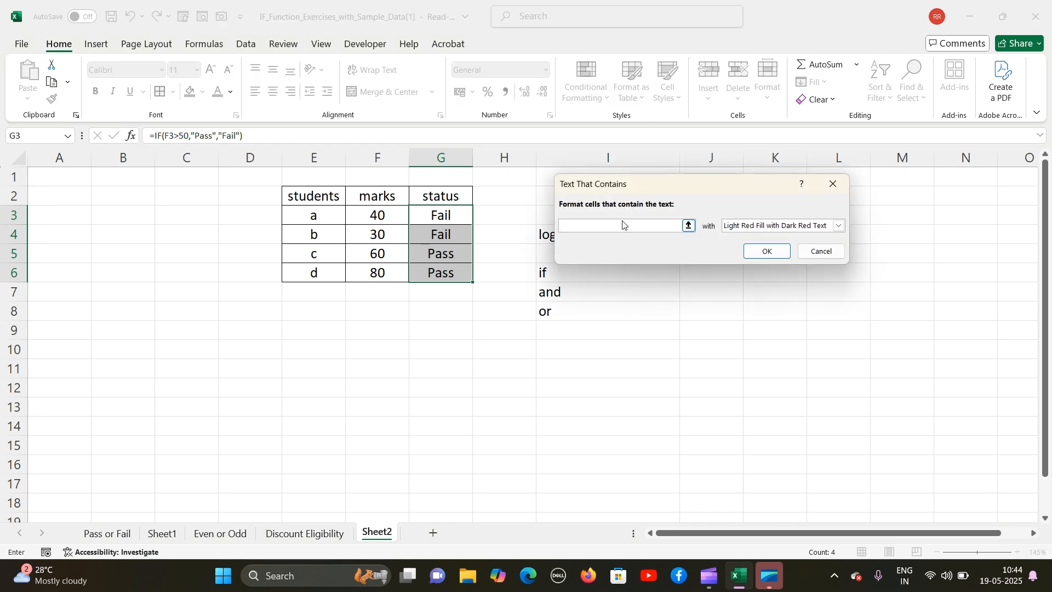
{"action": "type", "text": "Fail"}
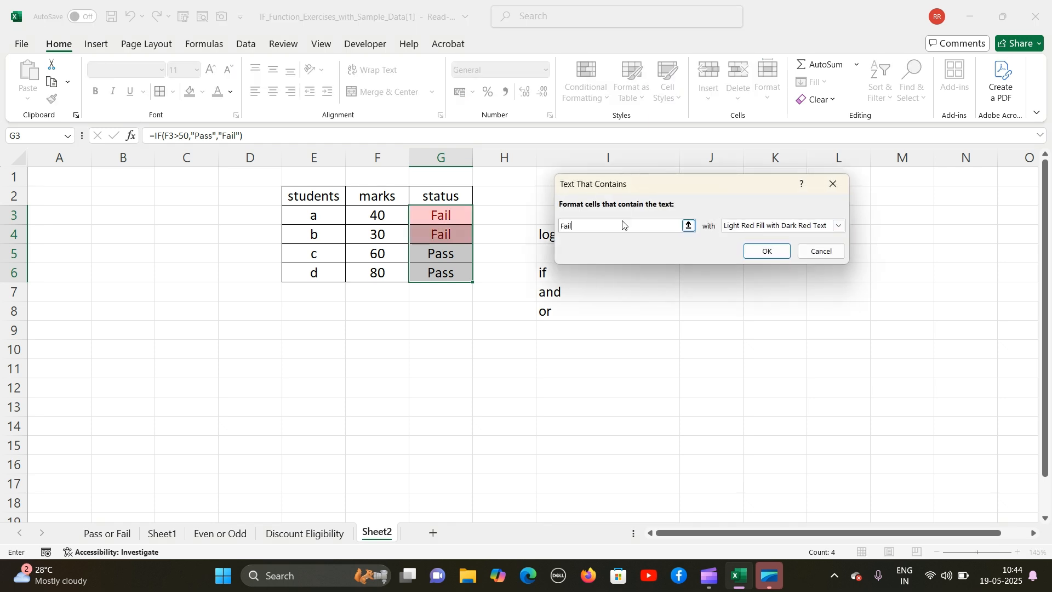
- Give the "Fail" rule a custom format with a bright red background fill and apply it
{"action": "left_click", "coordinate": [839, 225]}
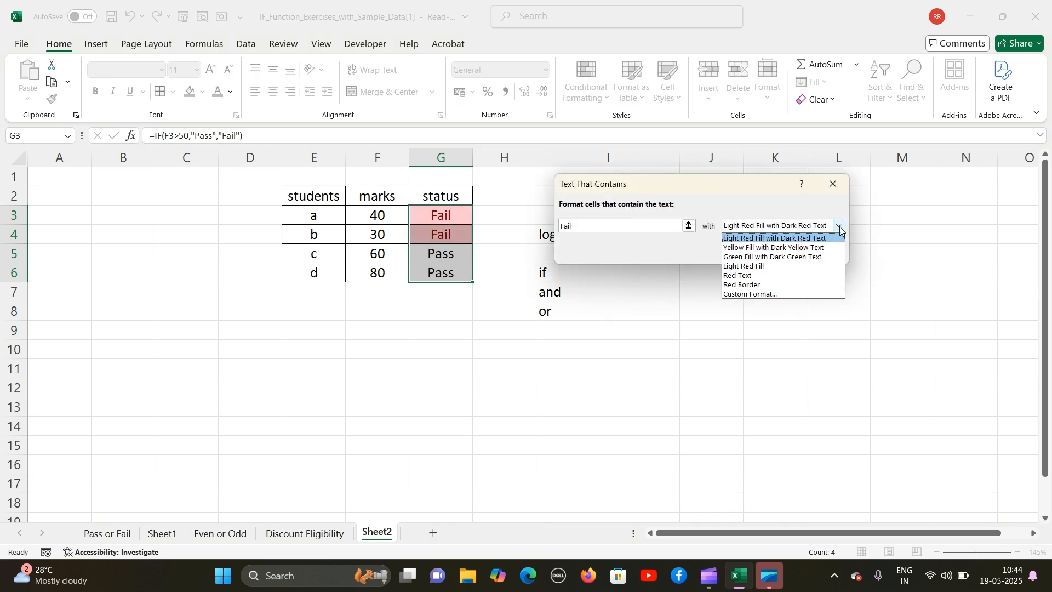
{"action": "left_click", "coordinate": [787, 294]}
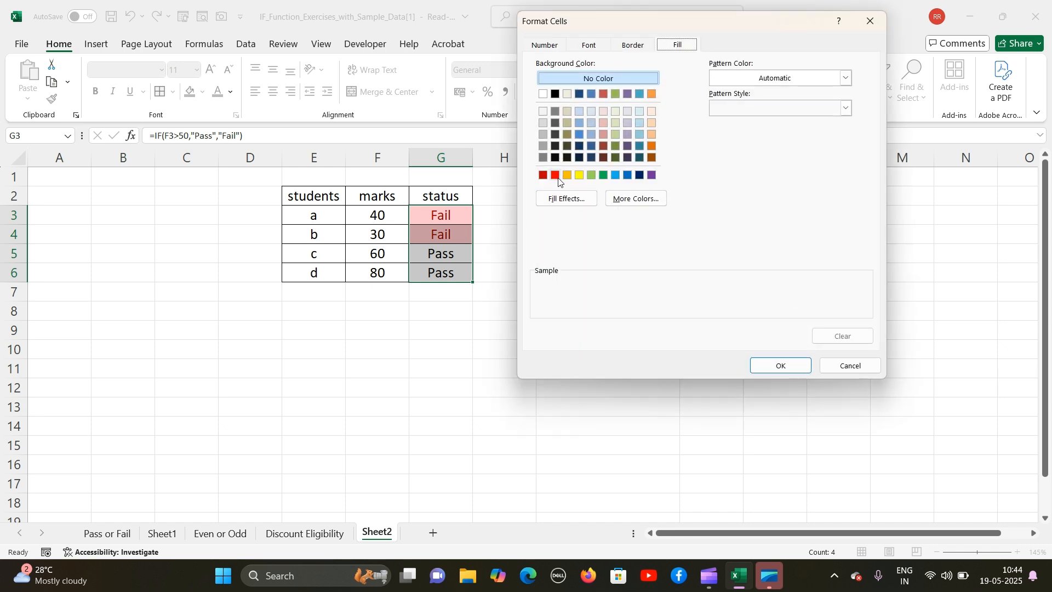
{"action": "left_click", "coordinate": [556, 176]}
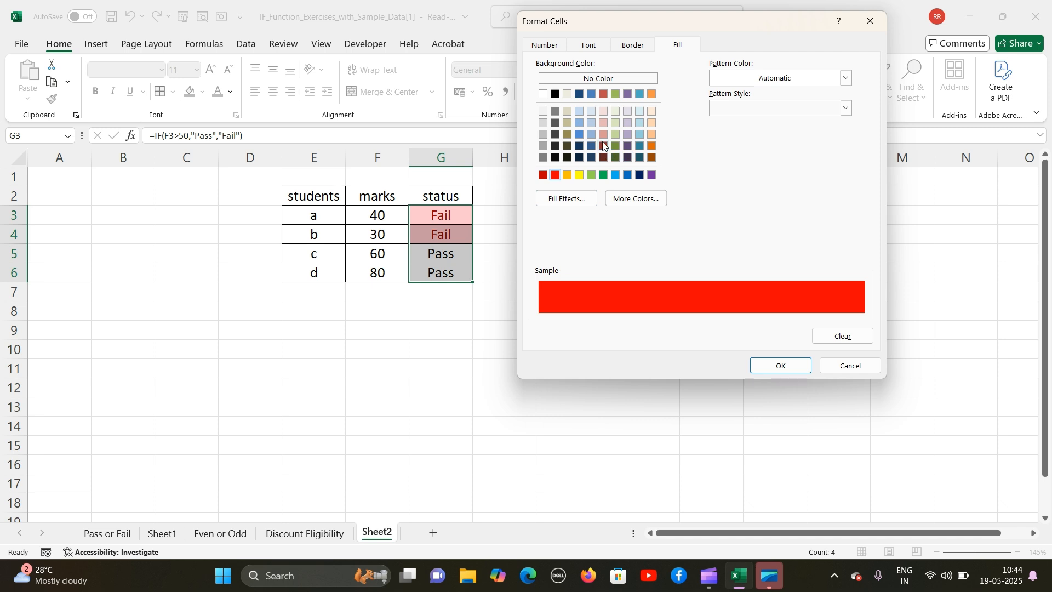
{"action": "left_click", "coordinate": [543, 175]}
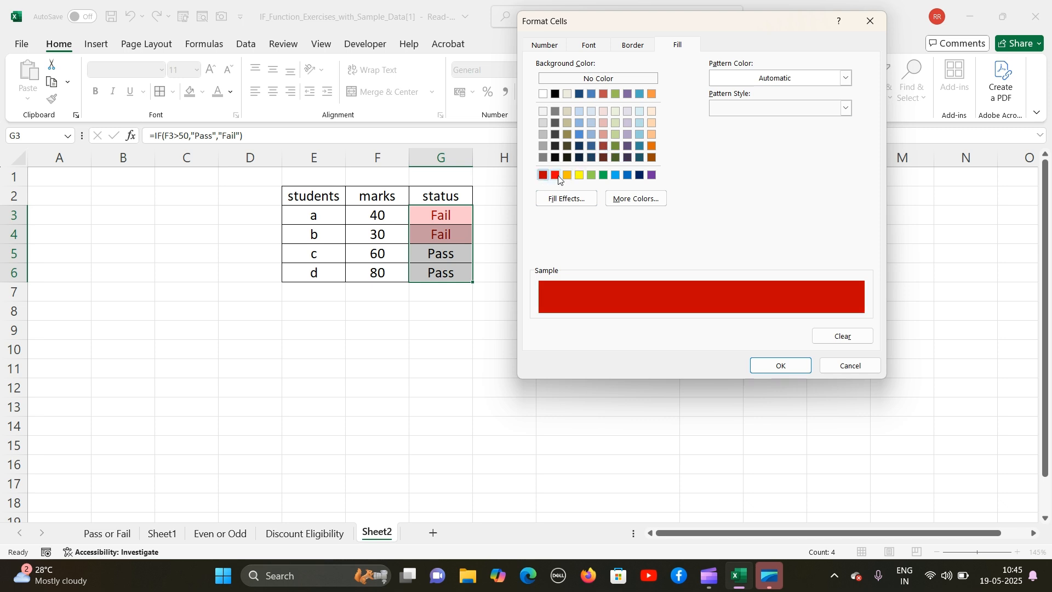
{"action": "left_click", "coordinate": [556, 176]}
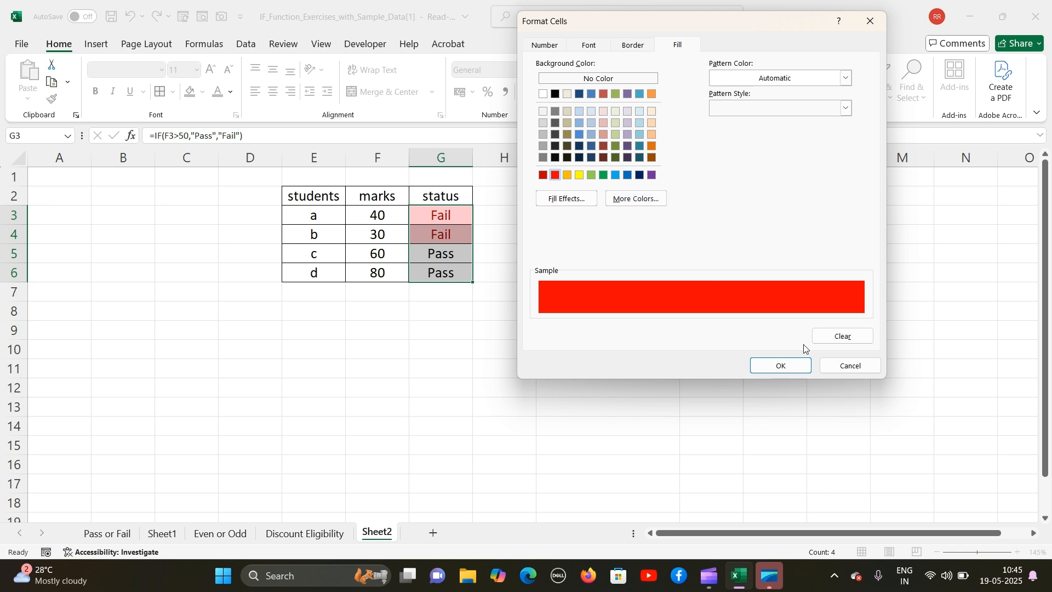
{"action": "left_click", "coordinate": [782, 367]}
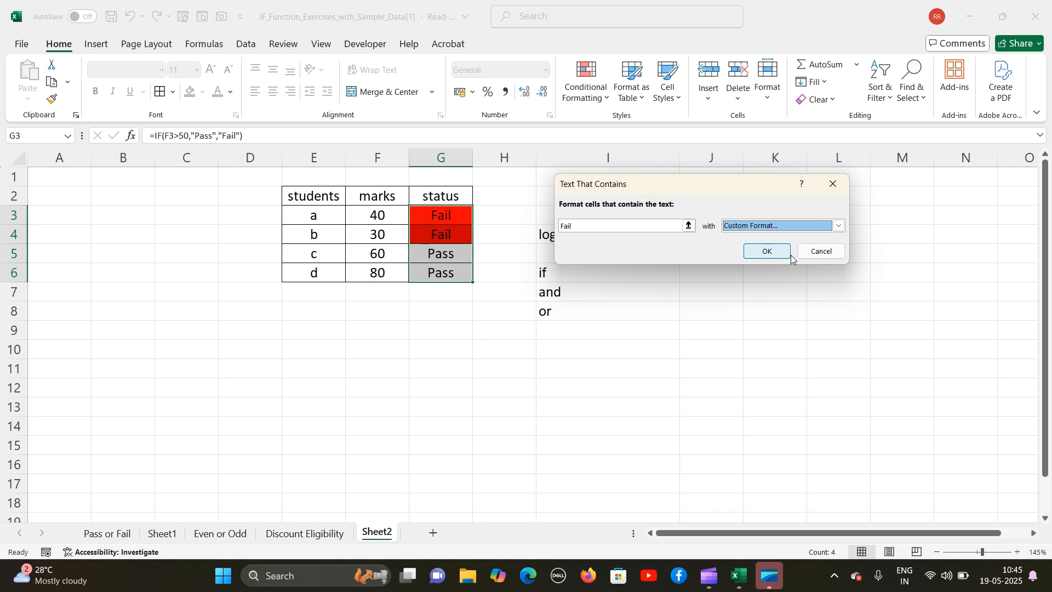
{"action": "left_click", "coordinate": [767, 251]}
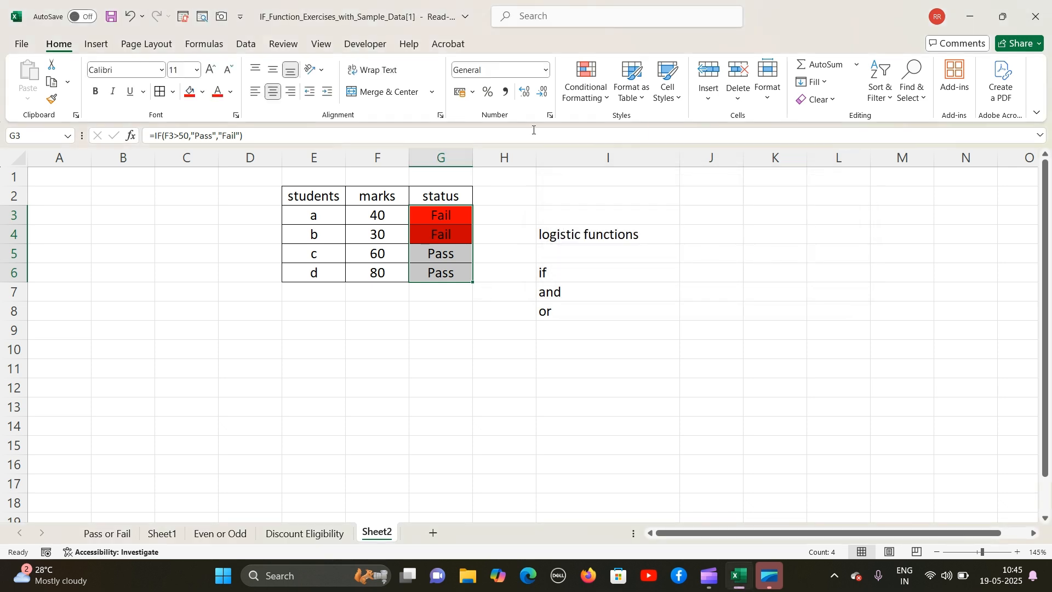
- Add a Text That Contains rule to G3:G6 for the text "Green" with a custom green background fill
{"action": "left_click", "coordinate": [596, 99]}
{"action": "mouse_move", "coordinate": [658, 125]}
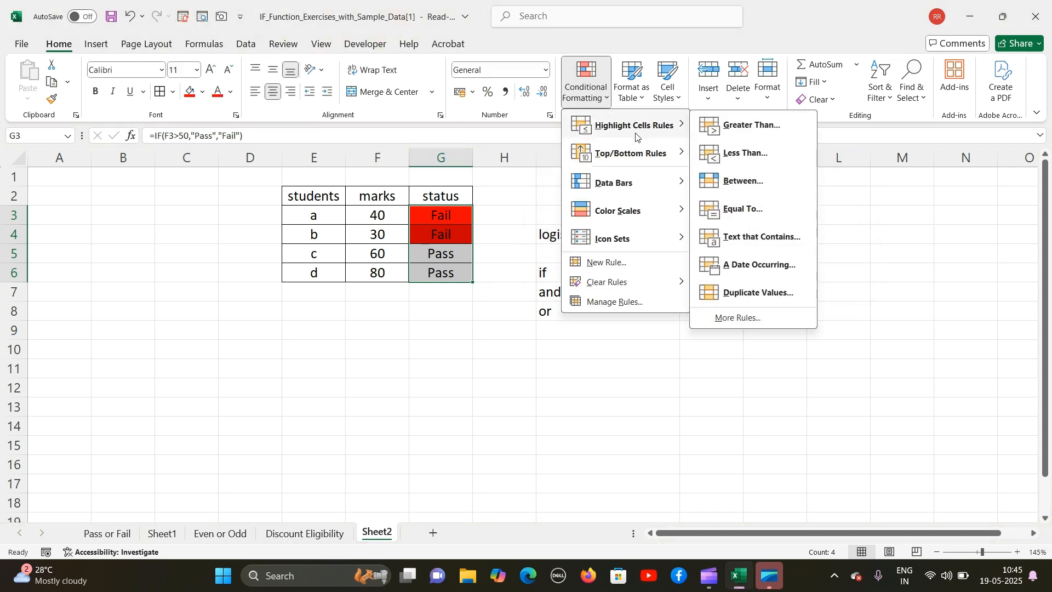
{"action": "left_click", "coordinate": [762, 246]}
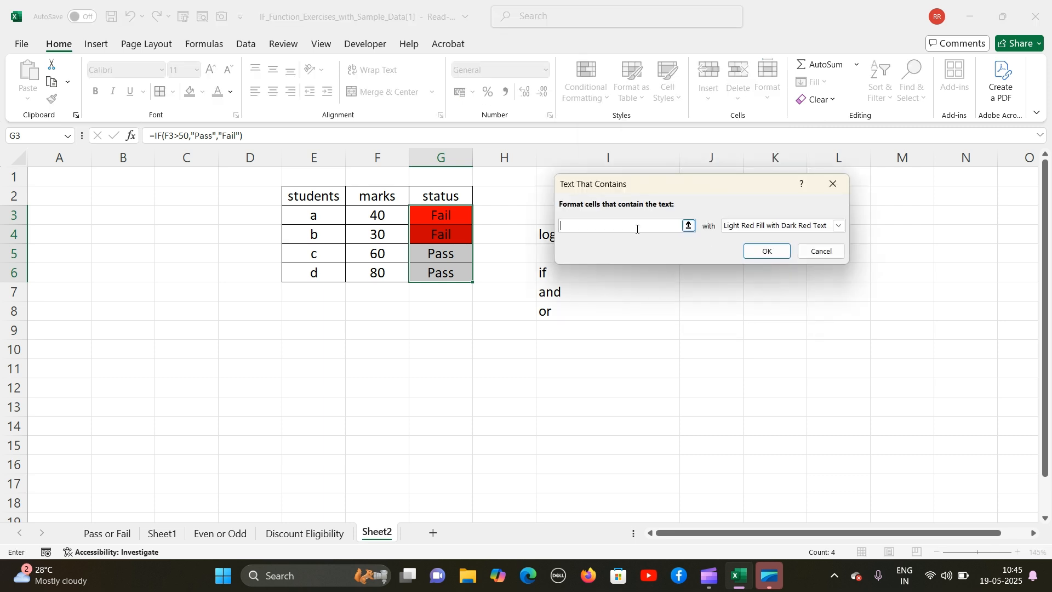
{"action": "type", "text": "Green"}
{"action": "left_click", "coordinate": [839, 226]}
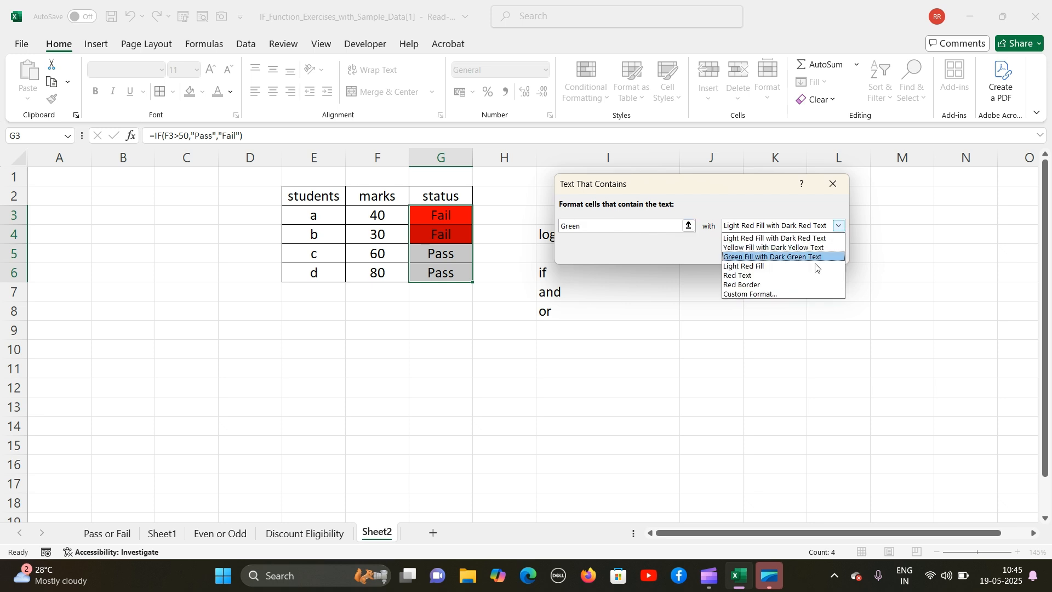
{"action": "left_click", "coordinate": [793, 294]}
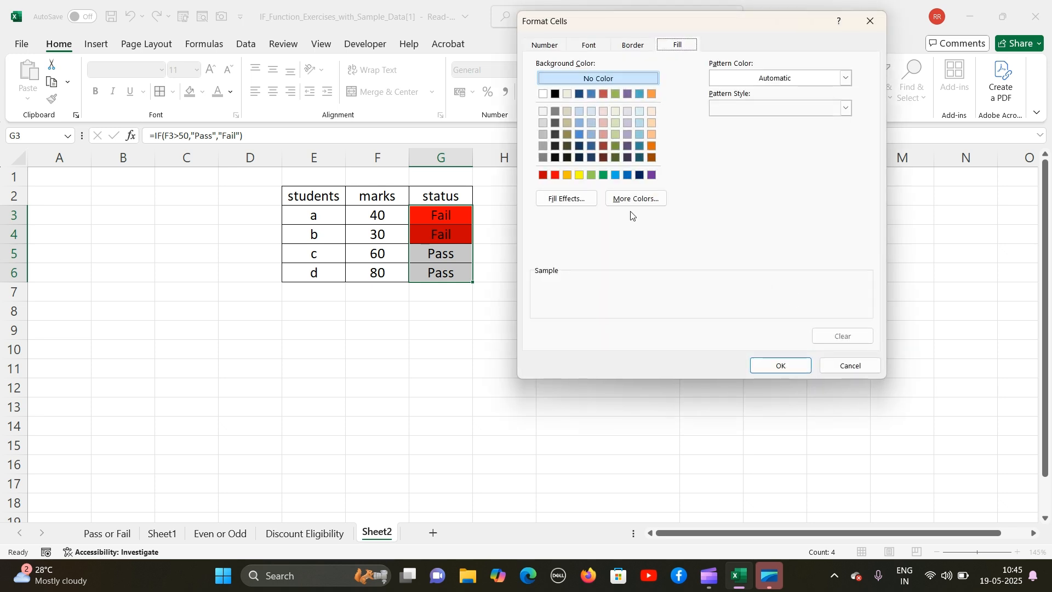
{"action": "left_click", "coordinate": [604, 175]}
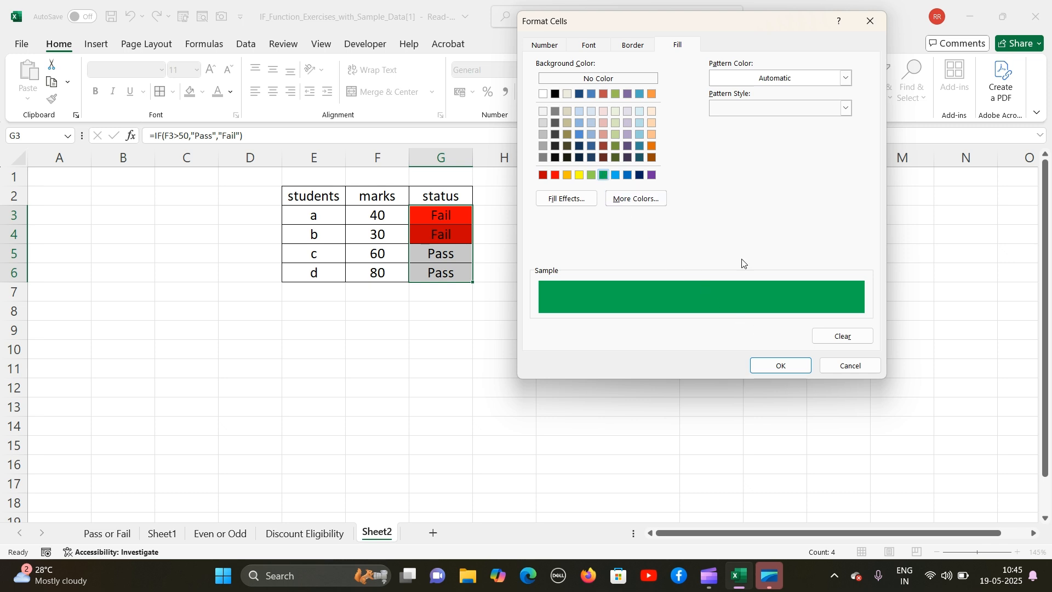
{"action": "left_click_drag", "start_coordinate": [655, 25], "coordinate": [641, 62]}
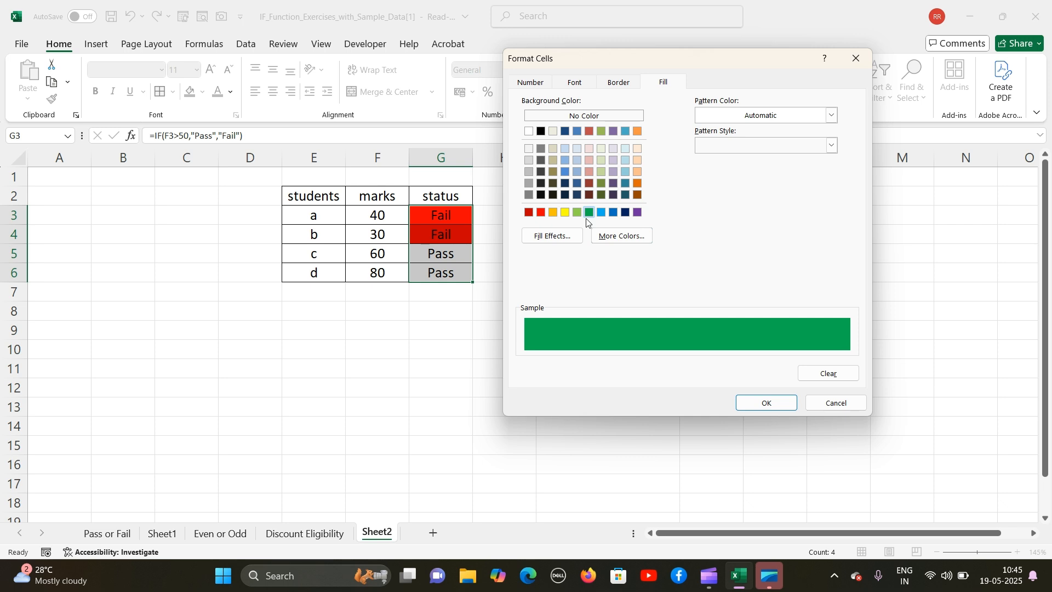
{"action": "left_click", "coordinate": [781, 406]}
{"action": "left_click", "coordinate": [768, 253]}
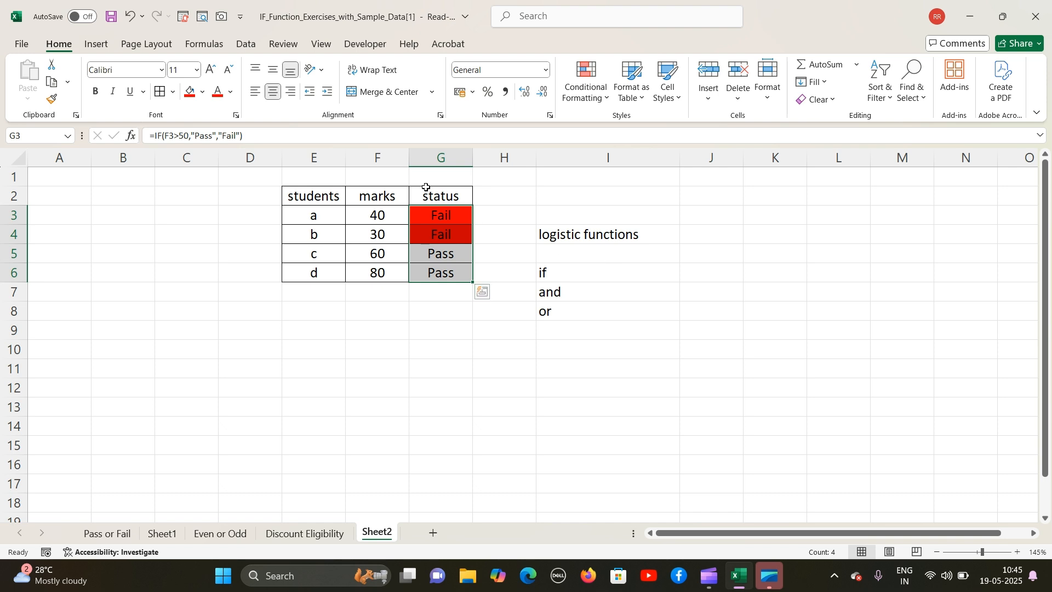
- Add a Text That Contains rule to G3:G6 that formats "Pass" with a custom solid green background fill
{"action": "left_click", "coordinate": [578, 98]}
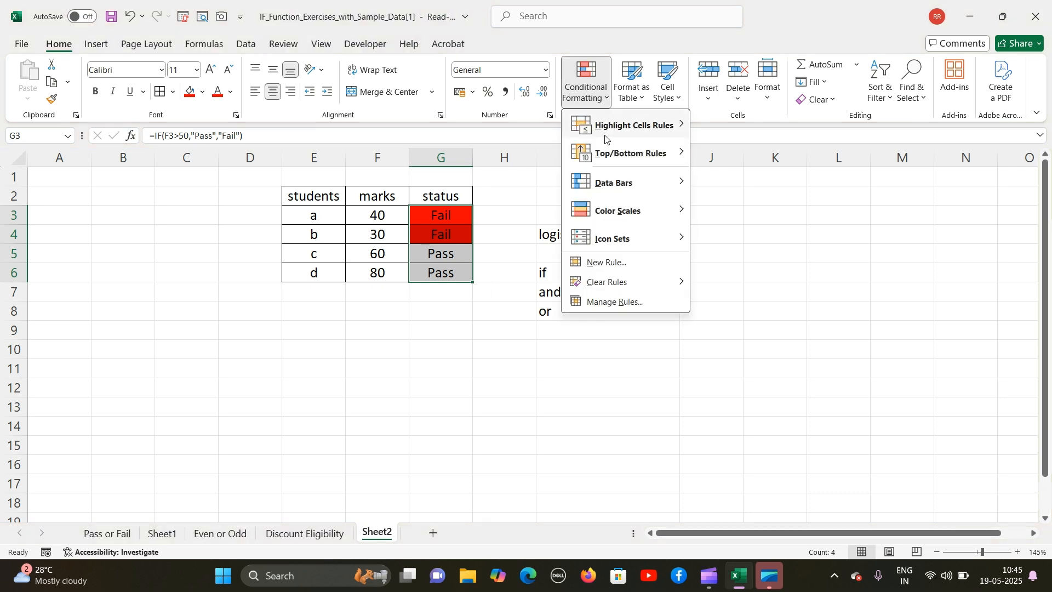
{"action": "mouse_move", "coordinate": [624, 125]}
{"action": "left_click", "coordinate": [745, 237]}
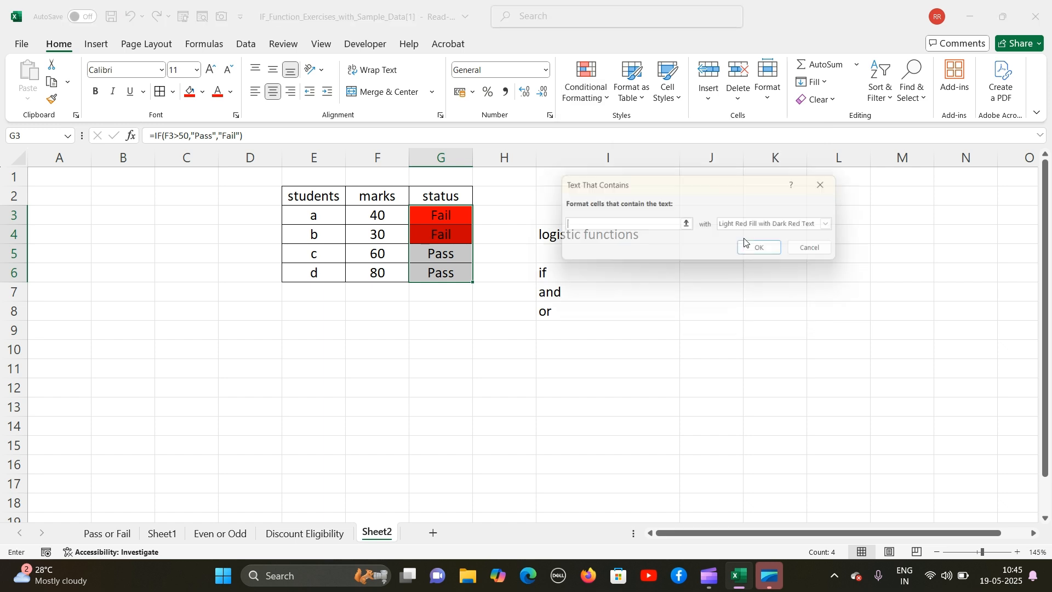
{"action": "type", "text": "Pass"}
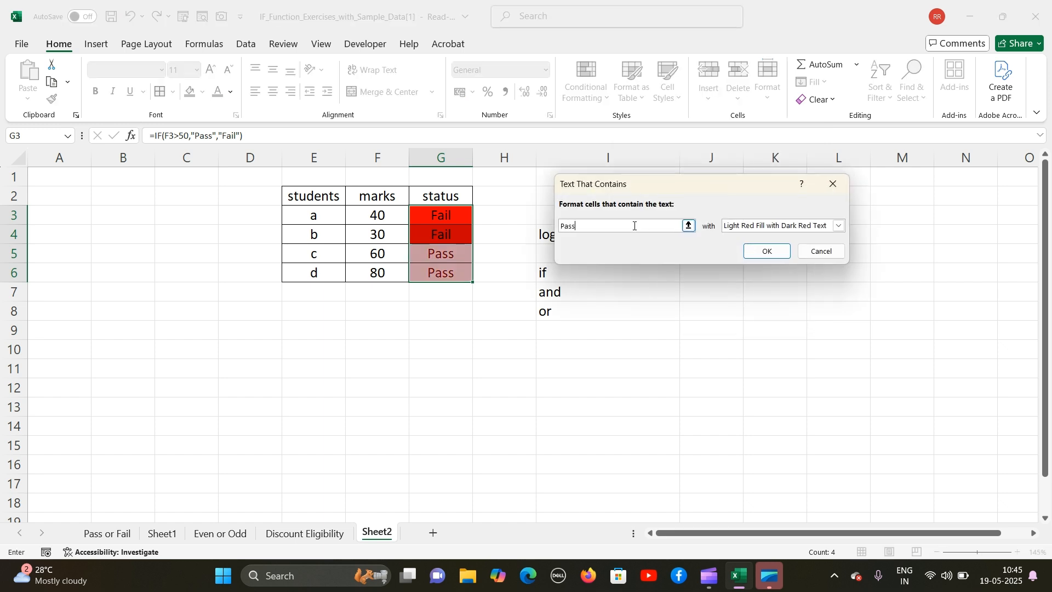
{"action": "left_click", "coordinate": [838, 225]}
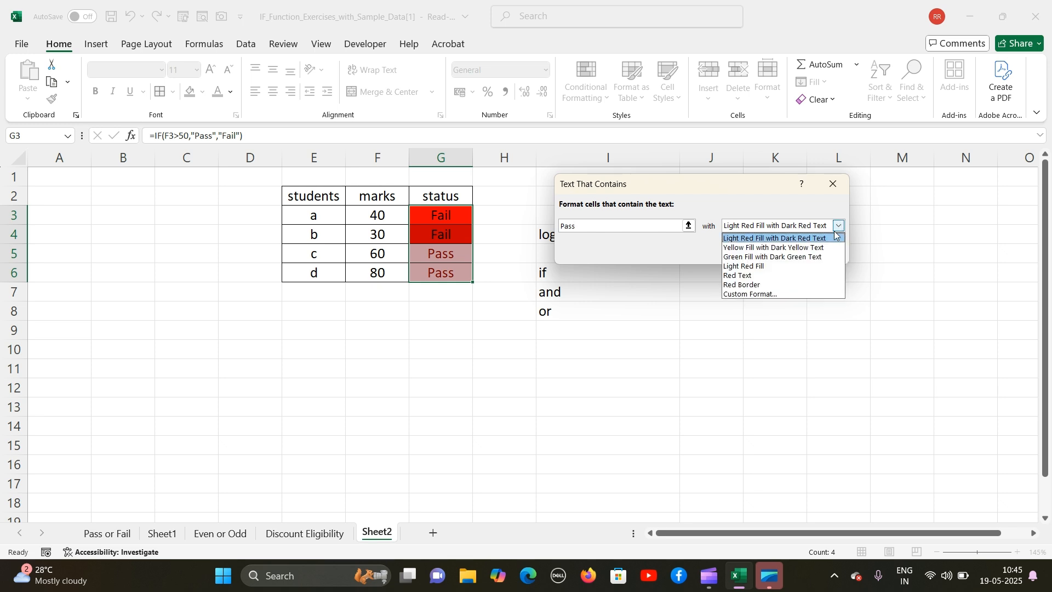
{"action": "left_click", "coordinate": [771, 294]}
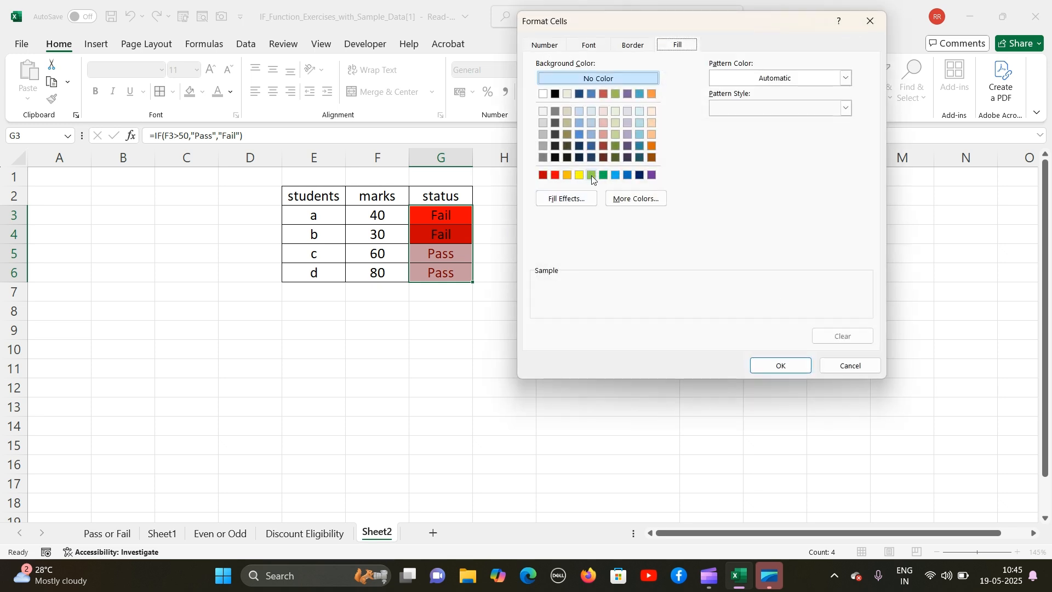
{"action": "left_click", "coordinate": [604, 177]}
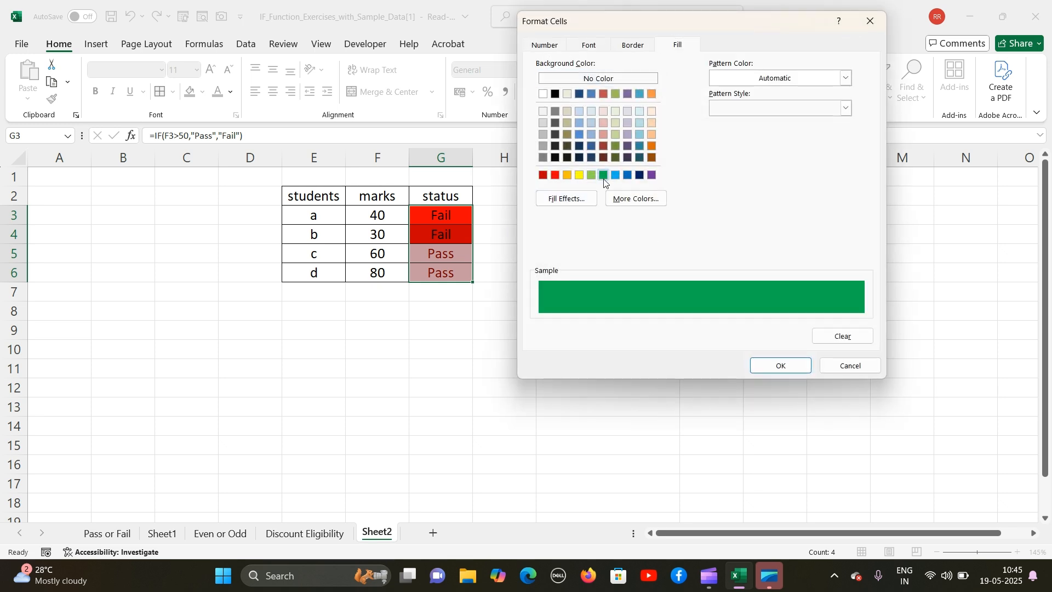
{"action": "left_click", "coordinate": [778, 366]}
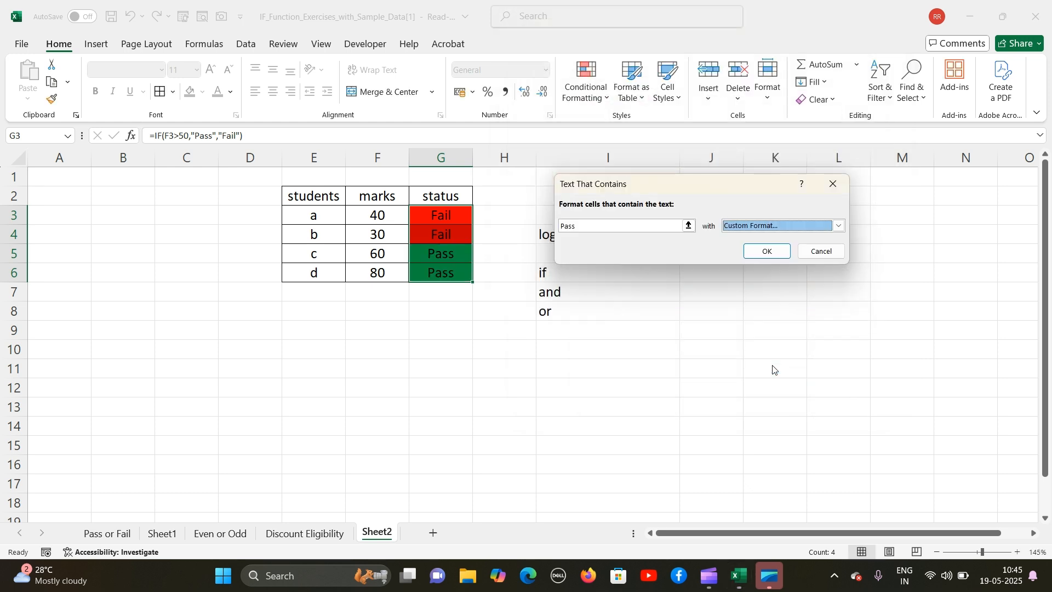
{"action": "left_click", "coordinate": [773, 253]}
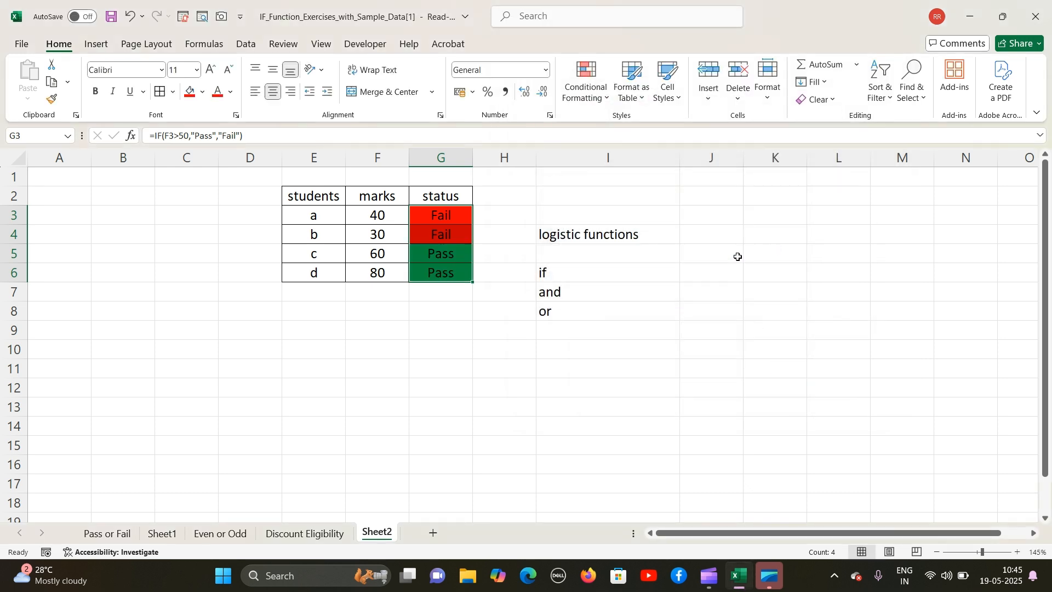
{"action": "left_click", "coordinate": [728, 286]}
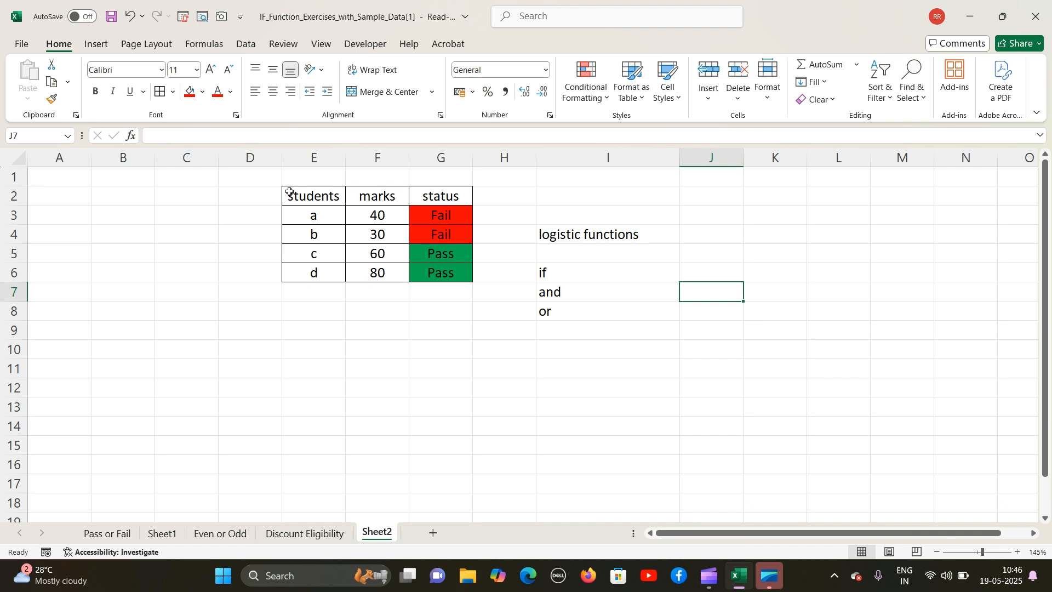
- Copy the students table E2:G6 and paste its formulas without the cell formatting, starting at E9
{"action": "left_click", "coordinate": [316, 316]}
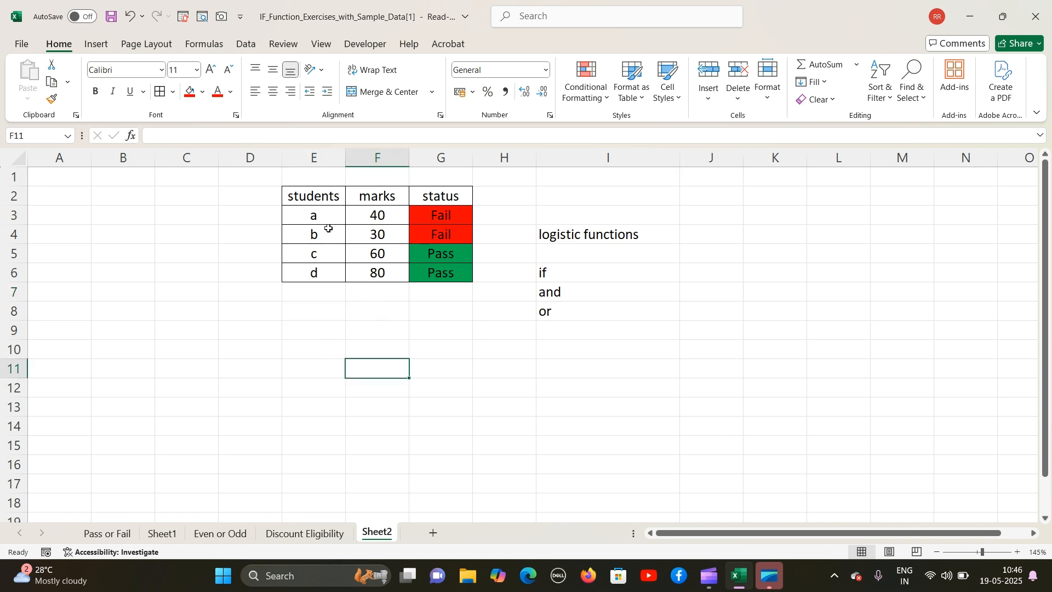
{"action": "left_click_drag", "start_coordinate": [296, 199], "coordinate": [454, 279]}
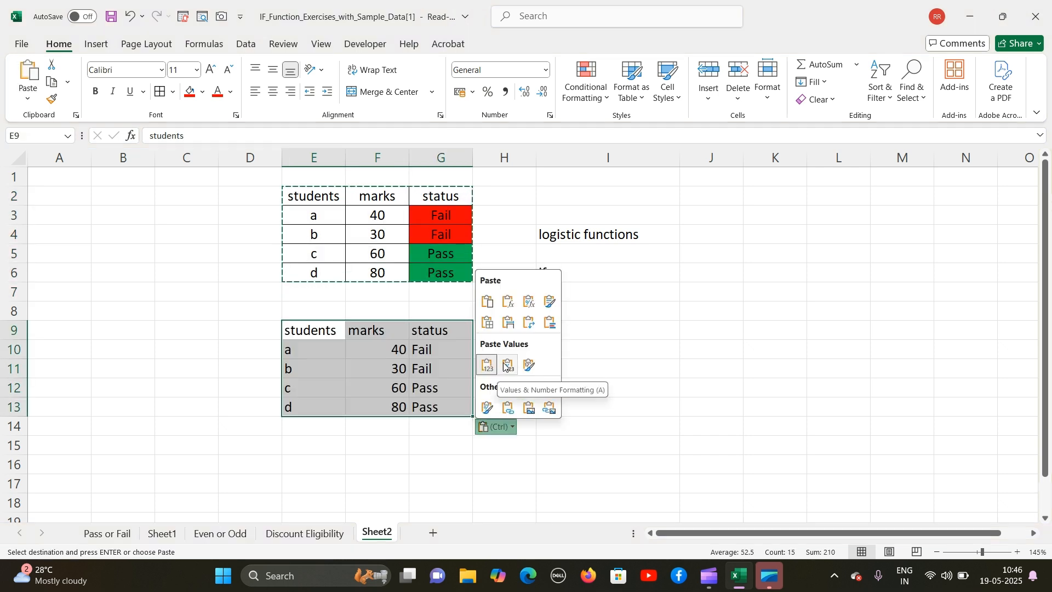
{"action": "left_click", "coordinate": [523, 310]}
{"action": "left_click", "coordinate": [457, 349]}
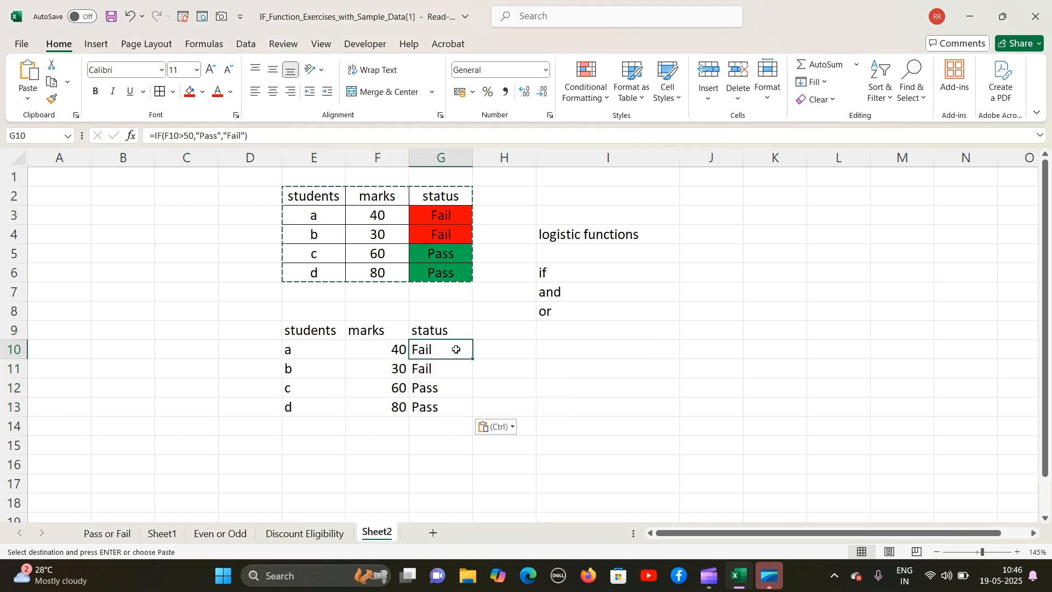
{"action": "left_click", "coordinate": [496, 380]}
{"action": "left_click", "coordinate": [277, 327]}
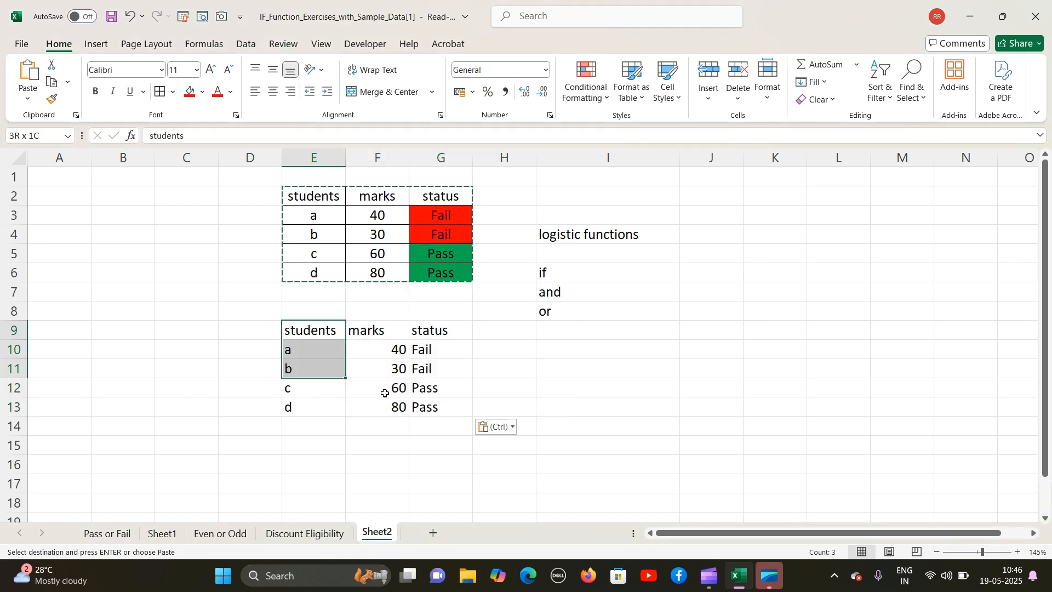
{"action": "left_click", "coordinate": [454, 412]}
{"action": "left_click", "coordinate": [527, 345]}
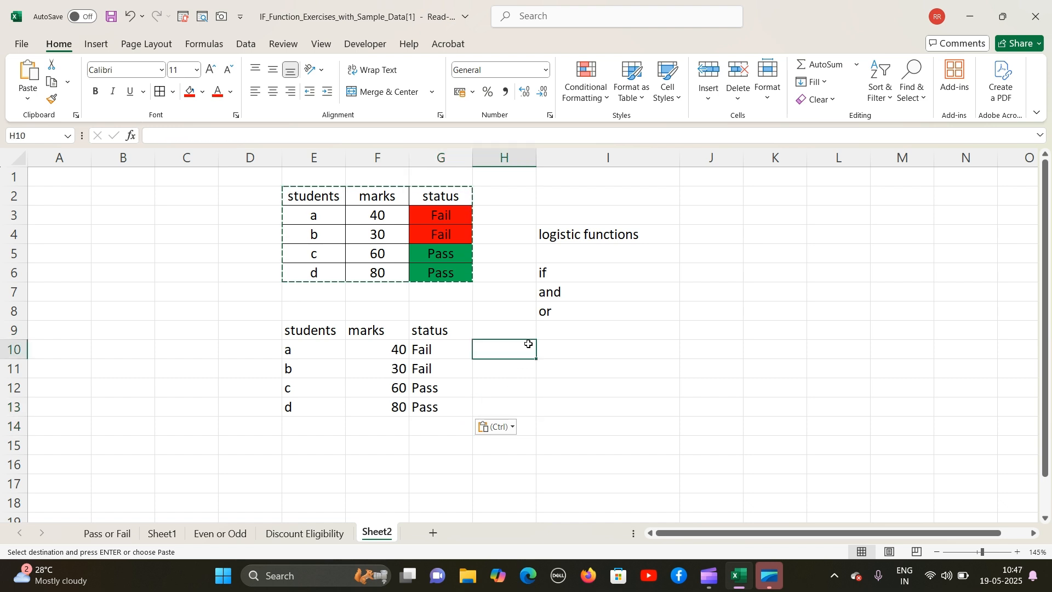
- Add all borders to the copied table E9:G13 and centre its contents horizontally
{"action": "left_click", "coordinate": [296, 332]}
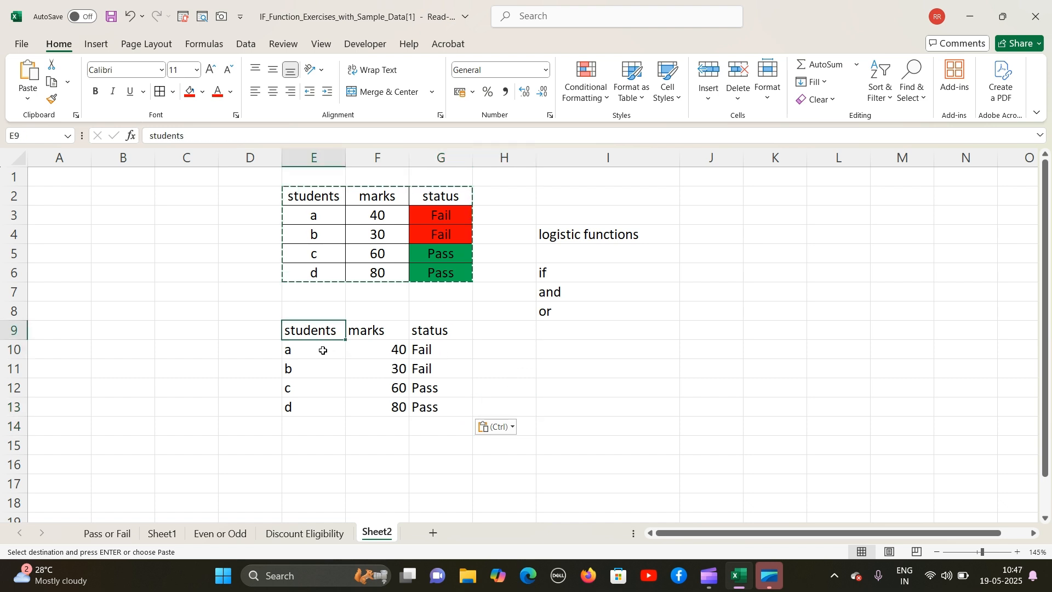
{"action": "key", "text": "ctrl+shift+Down"}
{"action": "key", "text": "ctrl+shift+Right"}
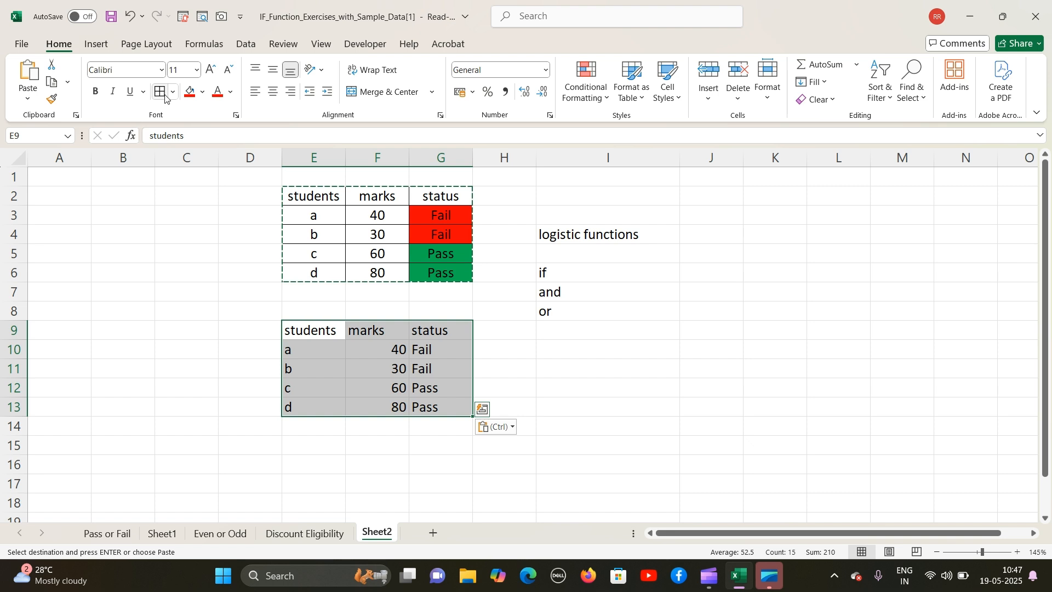
{"action": "left_click", "coordinate": [163, 93]}
{"action": "left_click", "coordinate": [270, 94]}
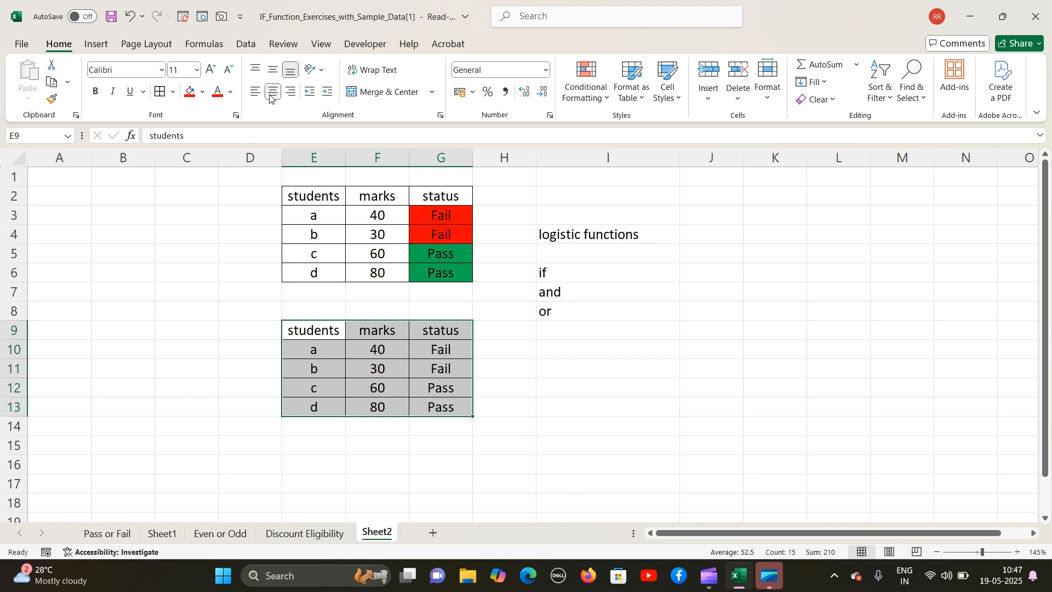
{"action": "left_click", "coordinate": [561, 387]}
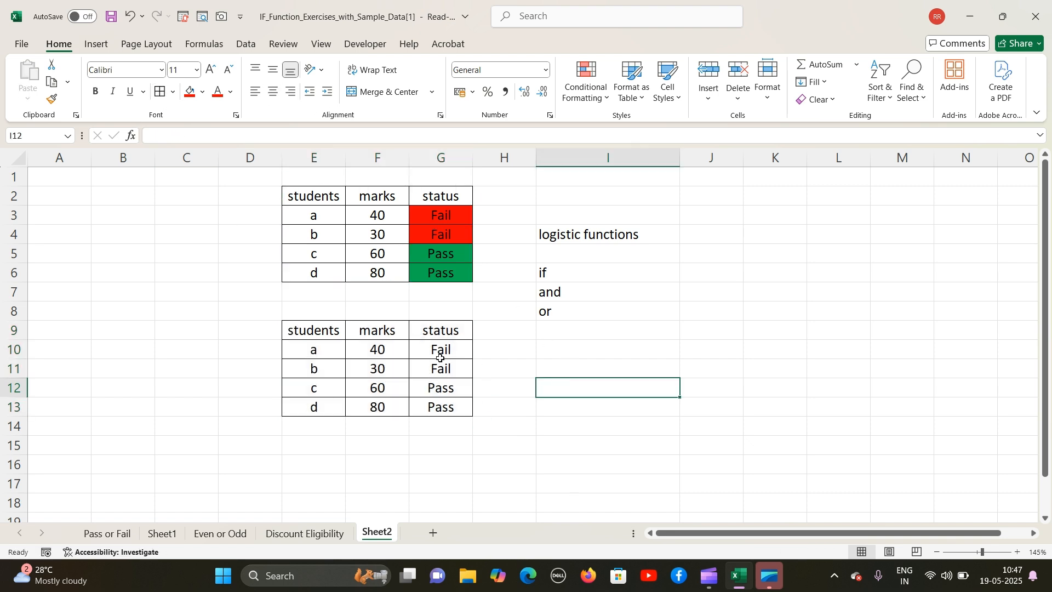
- Change the formula in G10 to =IF(F10>50,"Pass","") so that failing marks return an empty text
{"action": "left_click", "coordinate": [459, 349]}
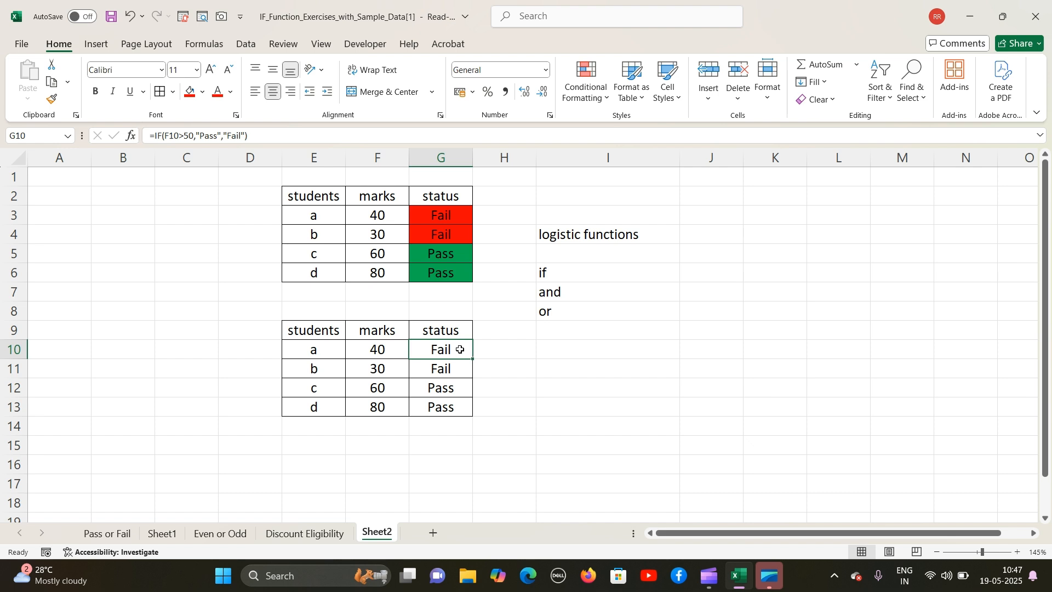
{"action": "double_click", "coordinate": [466, 354]}
{"action": "left_click", "coordinate": [485, 349]}
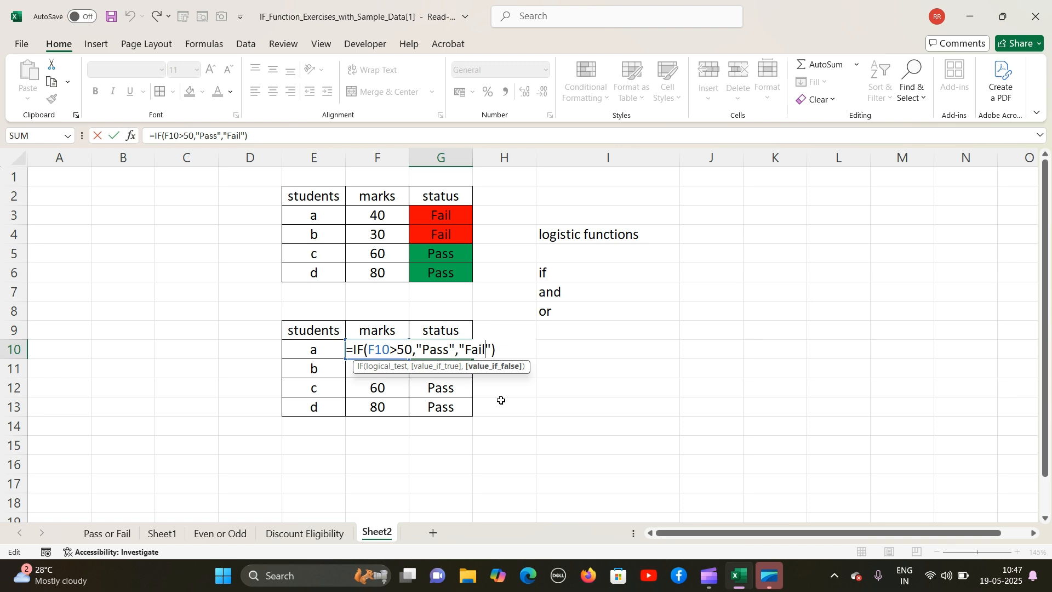
{"action": "key", "text": "BackSpace"}
{"action": "key", "text": "BackSpace"}
{"action": "key", "text": "BackSpace"}
{"action": "key", "text": "BackSpace"}
{"action": "key", "text": "Return"}
- Fill the revised IF formula from G10 down to G13
{"action": "left_click", "coordinate": [444, 348]}
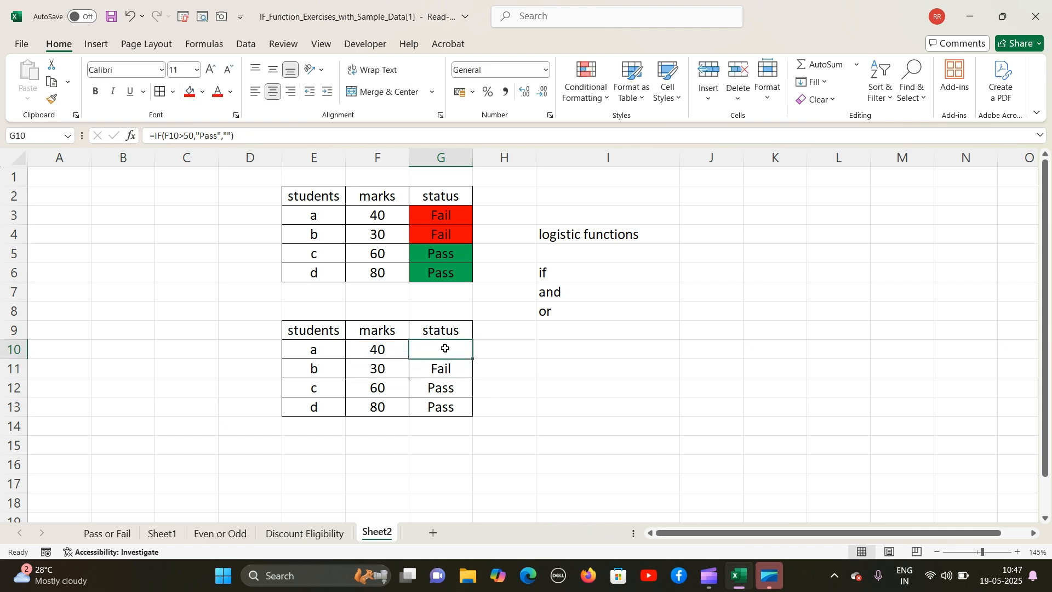
{"action": "left_click_drag", "start_coordinate": [481, 359], "coordinate": [479, 415]}
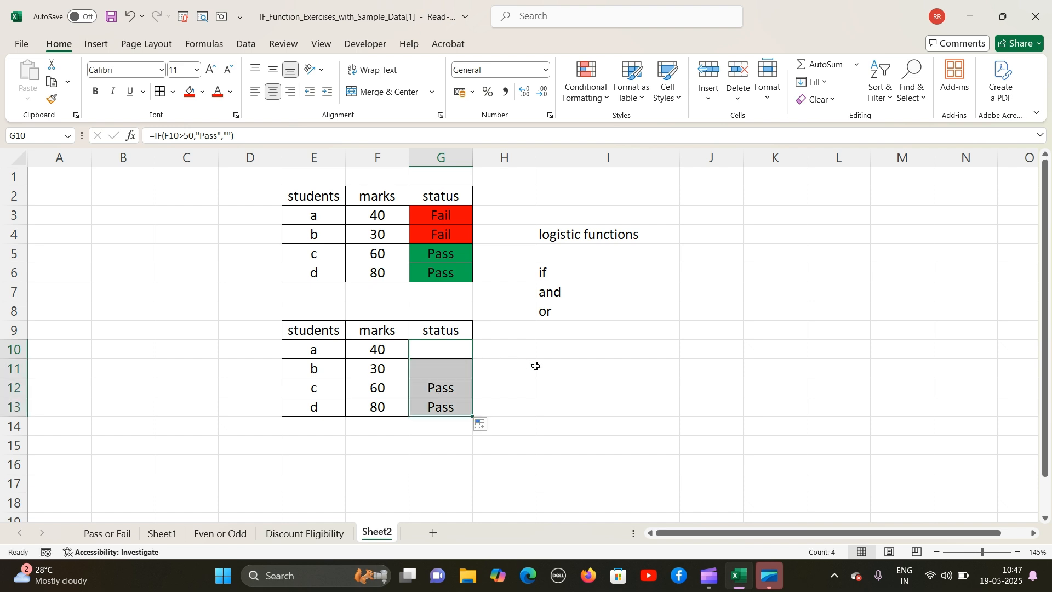
{"action": "left_click", "coordinate": [504, 365]}
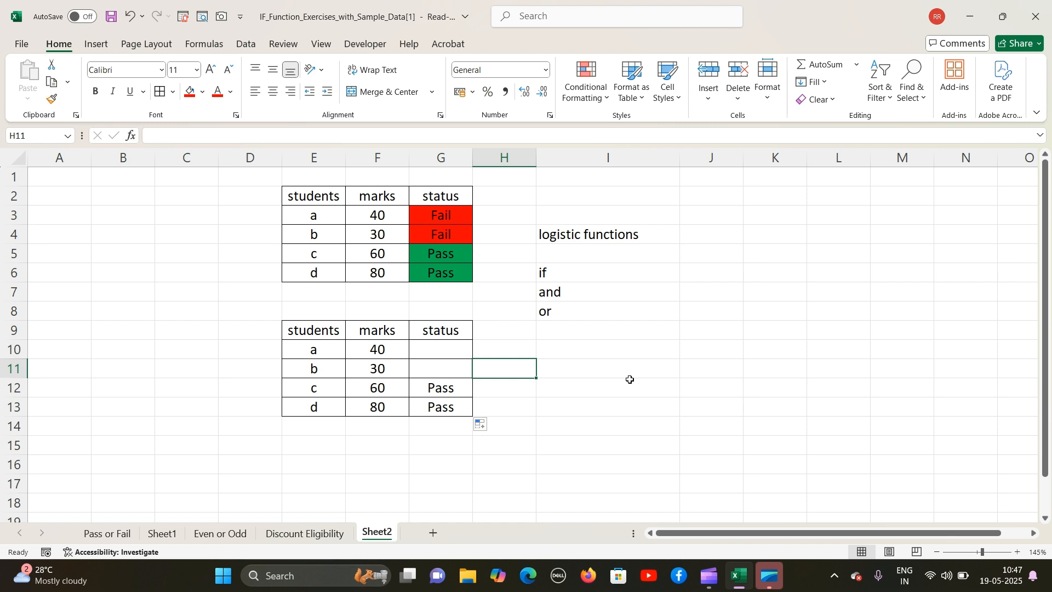
{"action": "left_click", "coordinate": [712, 347]}
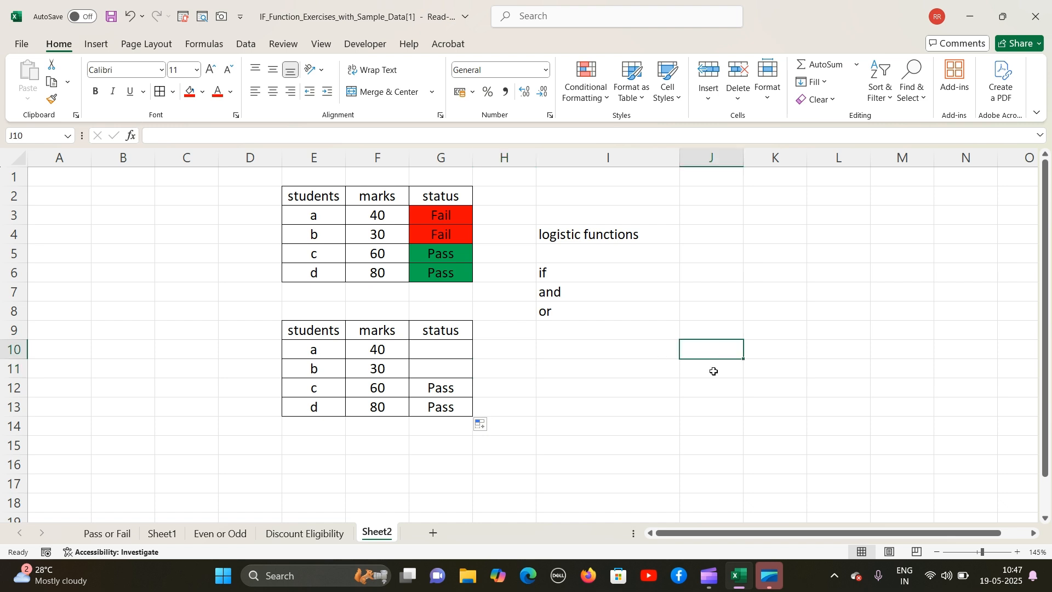
{"action": "type", "text": "\""}
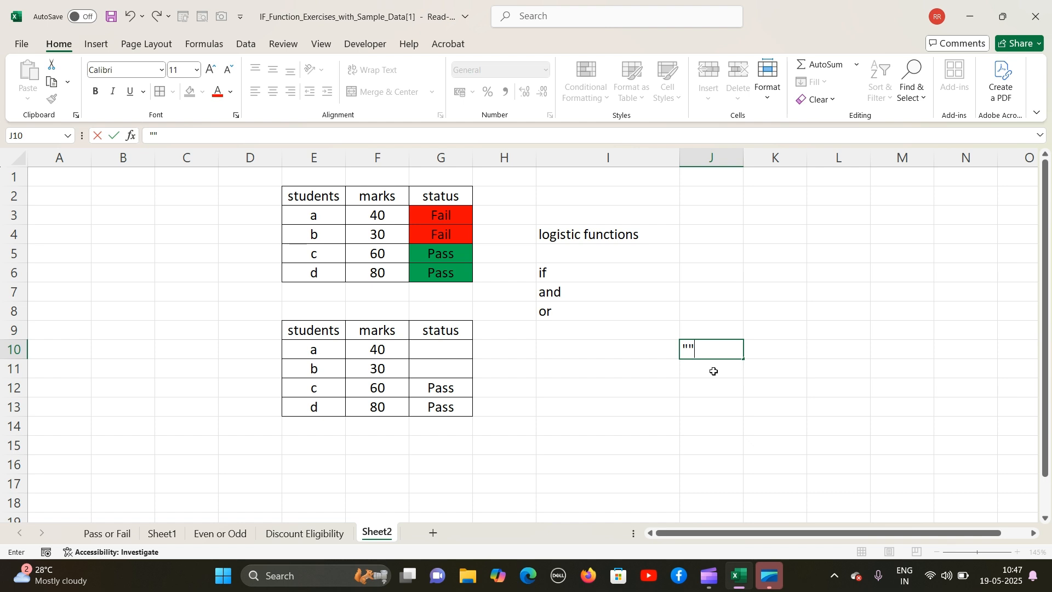
{"action": "key", "text": "BackSpace"}
{"action": "key", "text": "BackSpace"}
{"action": "left_click", "coordinate": [576, 362]}
- Create a new conditional formatting rule for G10:G13 that formats only cells containing Blanks
{"action": "left_click", "coordinate": [454, 349]}
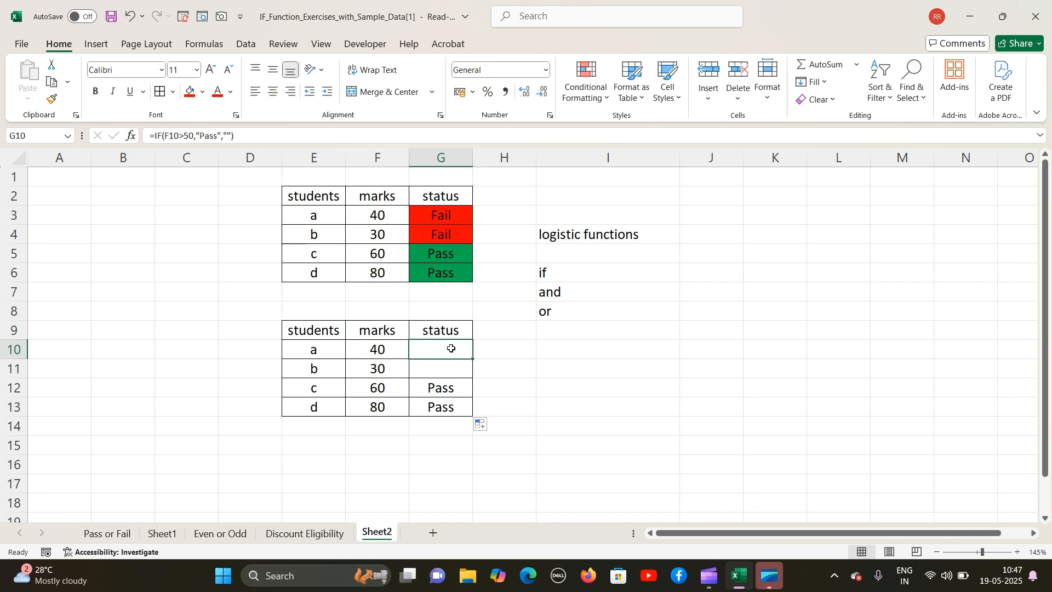
{"action": "key", "text": "ctrl+shift+Down"}
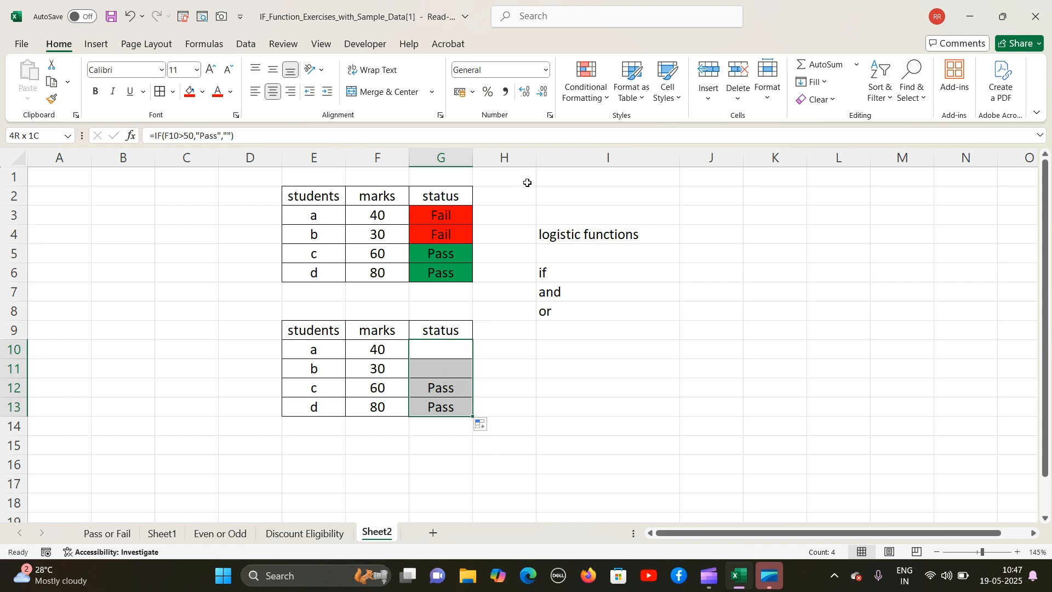
{"action": "left_click", "coordinate": [601, 102]}
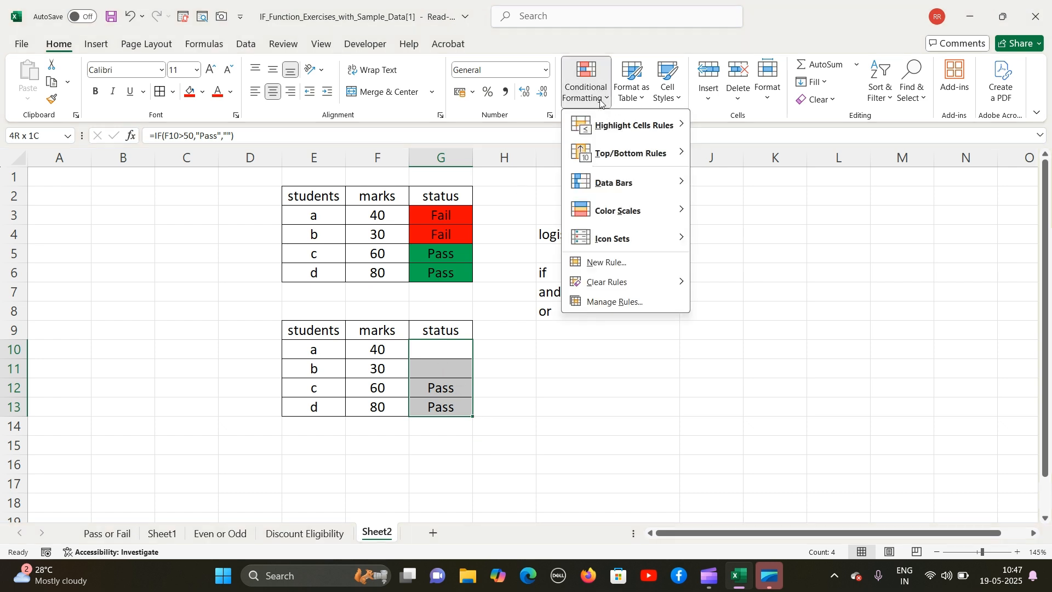
{"action": "mouse_move", "coordinate": [644, 130]}
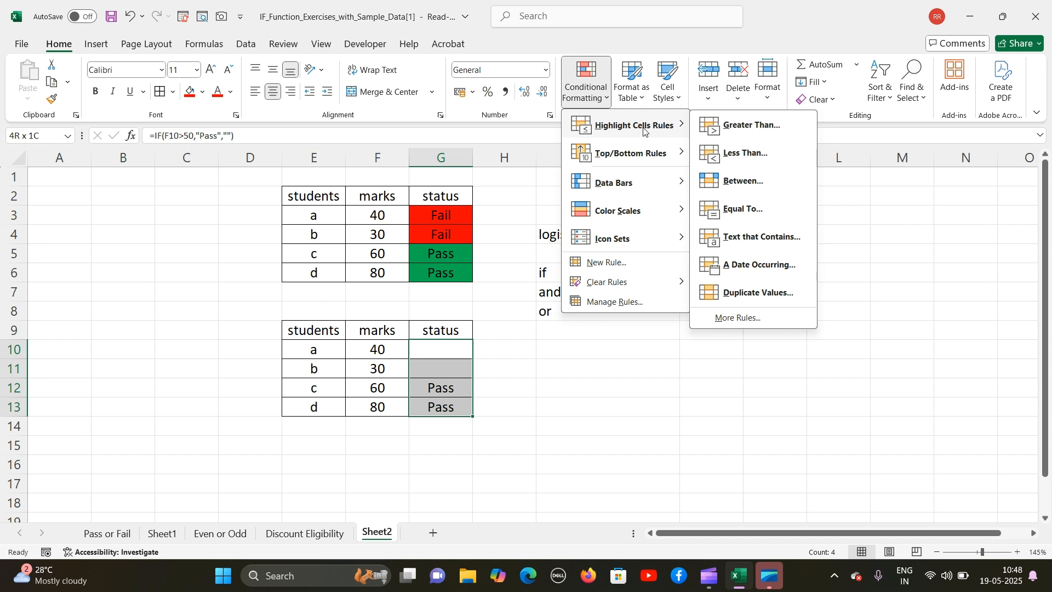
{"action": "left_click", "coordinate": [633, 267]}
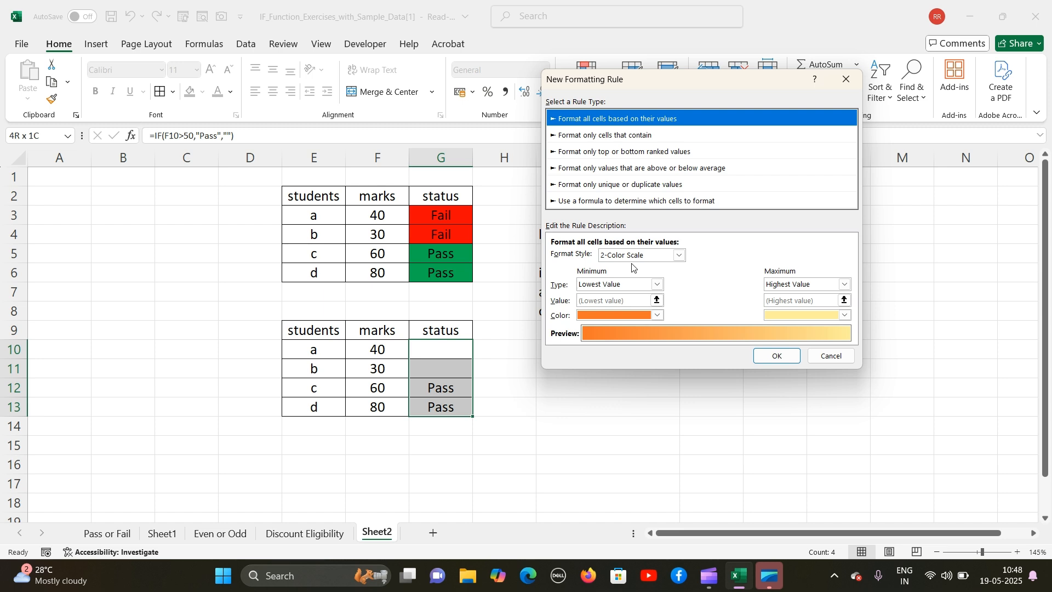
{"action": "left_click", "coordinate": [633, 137]}
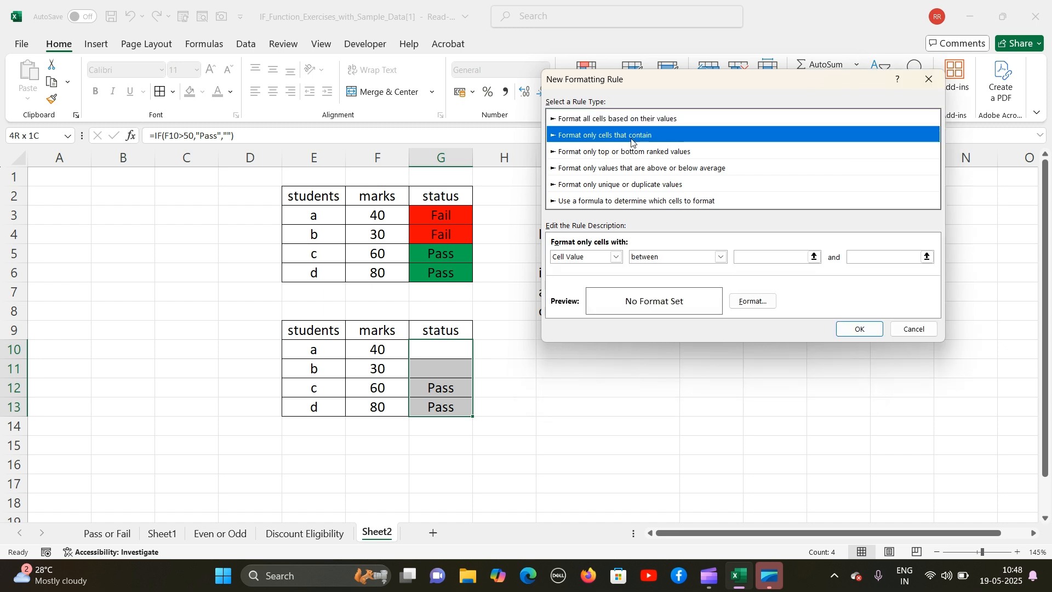
{"action": "left_click", "coordinate": [617, 257]}
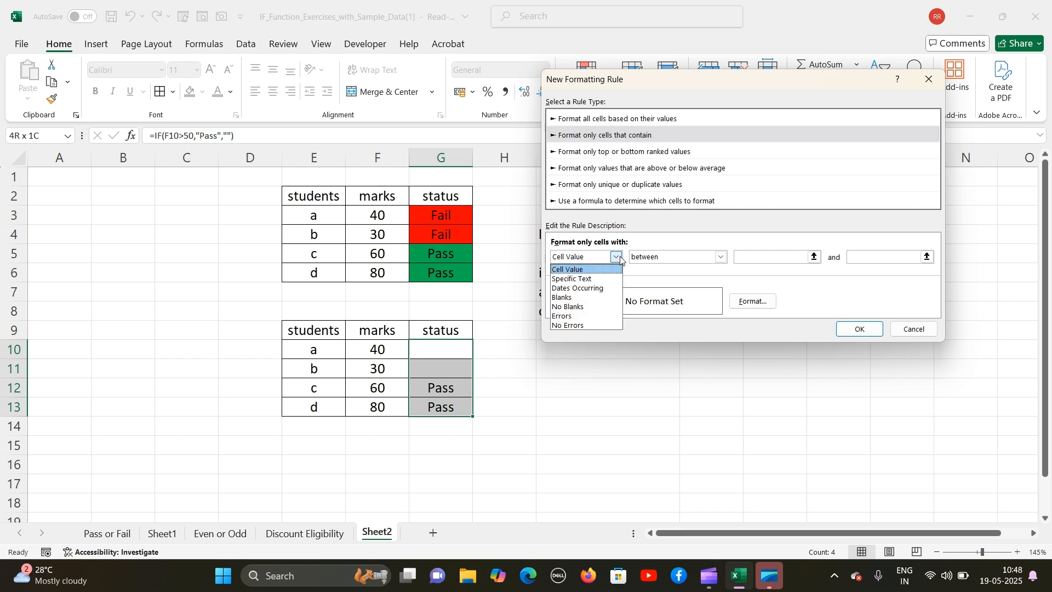
{"action": "left_click", "coordinate": [599, 298]}
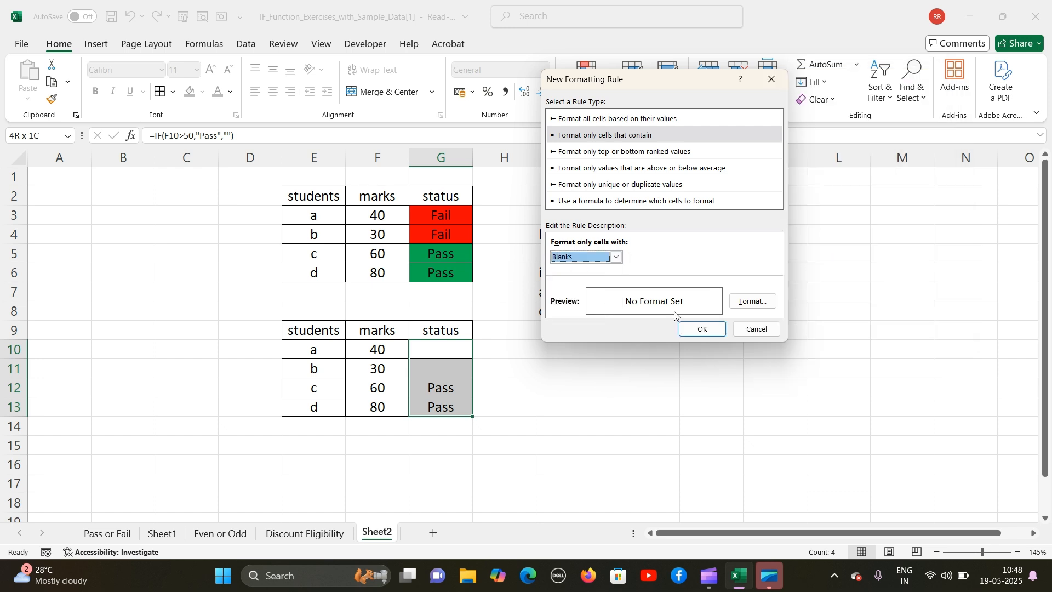
- Give the Blanks rule a solid black background fill and apply it
{"action": "left_click", "coordinate": [755, 302]}
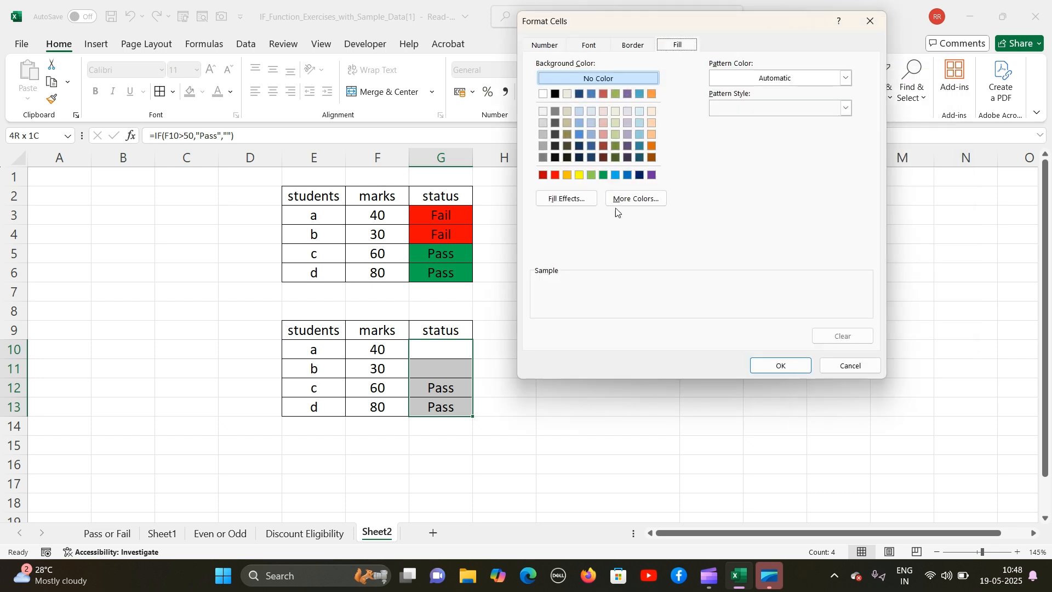
{"action": "left_click", "coordinate": [579, 157]}
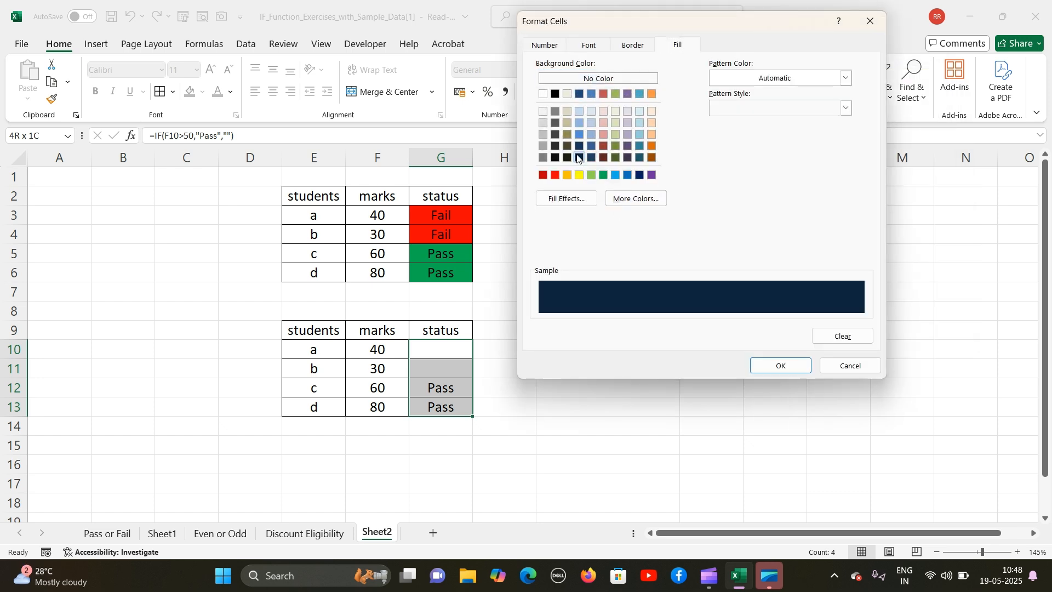
{"action": "left_click", "coordinate": [555, 94]}
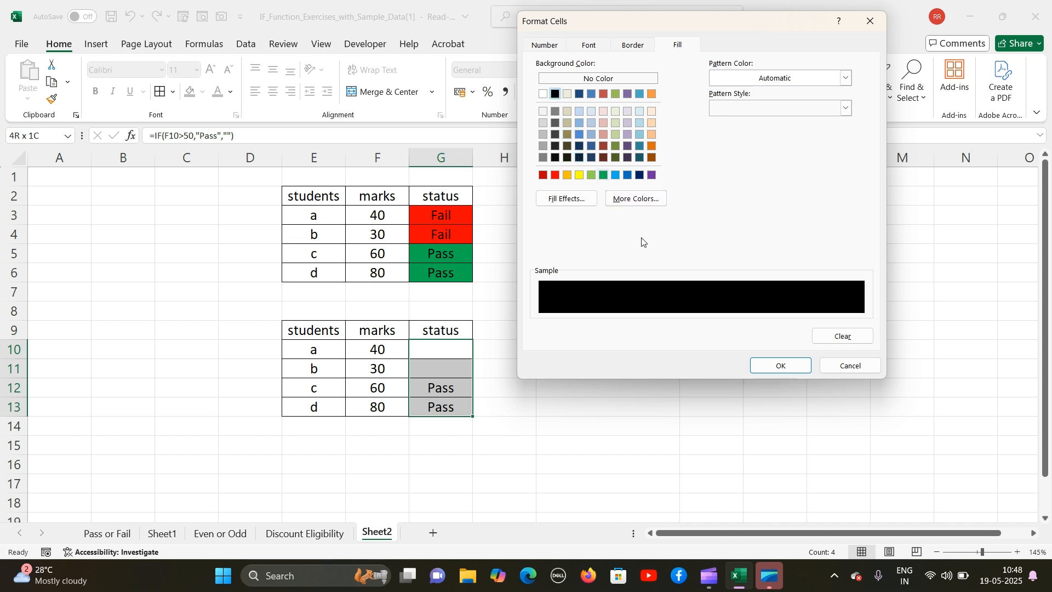
{"action": "left_click", "coordinate": [769, 366]}
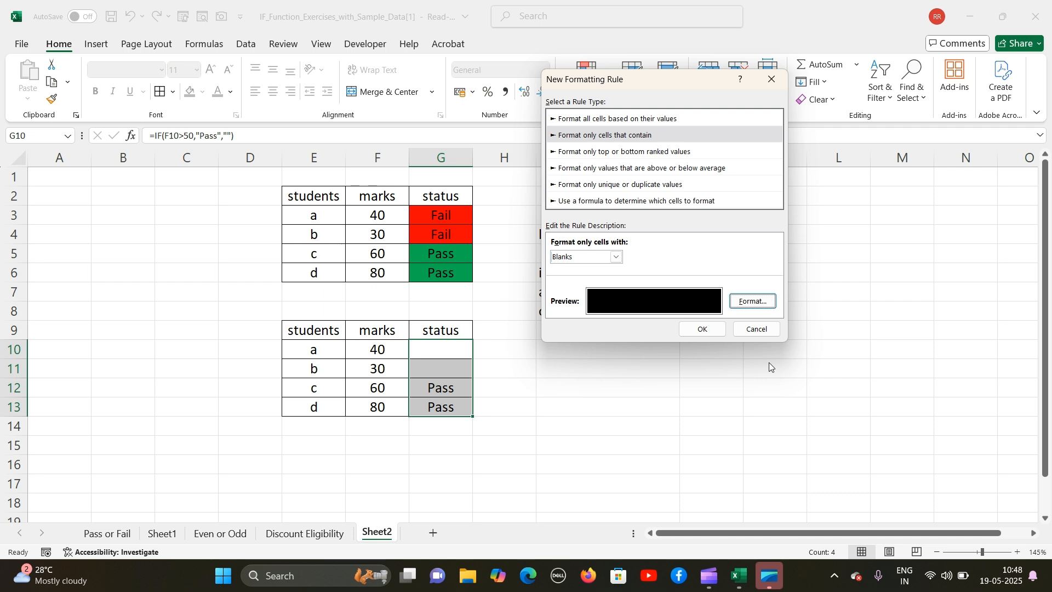
{"action": "left_click", "coordinate": [706, 329]}
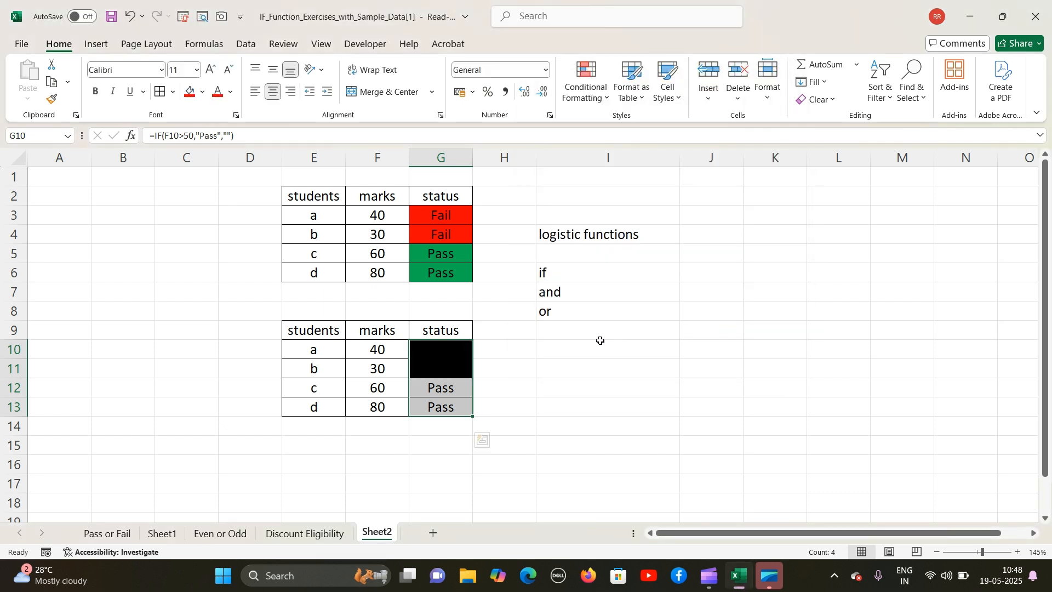
{"action": "left_click", "coordinate": [603, 346]}
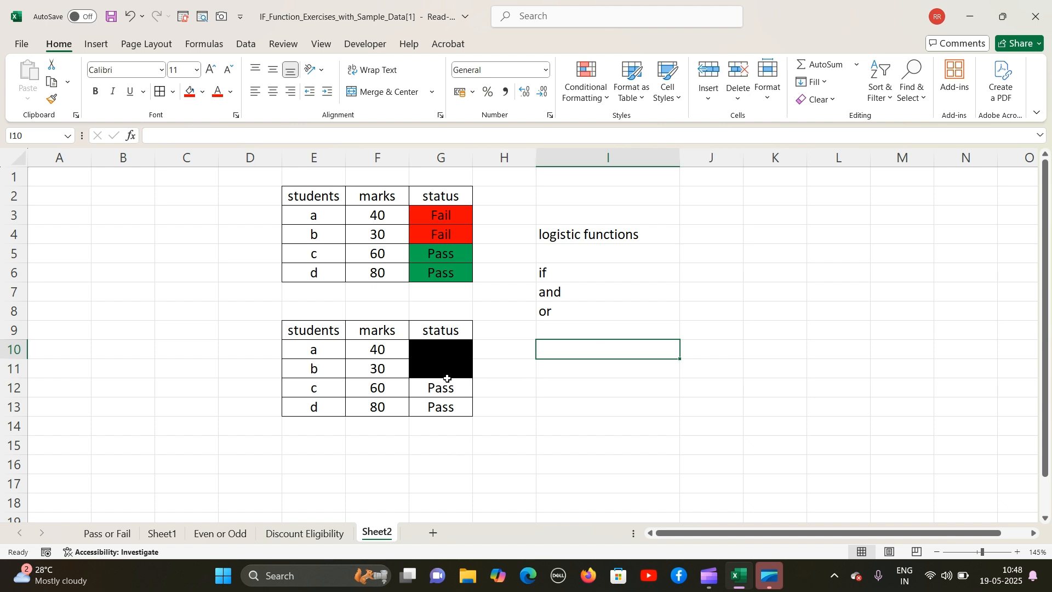
- Add a Text That Contains rule to G12:G13 that formats "Pass" with Green Fill with Dark Green Text
{"action": "left_click", "coordinate": [441, 392]}
{"action": "left_click_drag", "start_coordinate": [442, 398], "coordinate": [440, 408]}
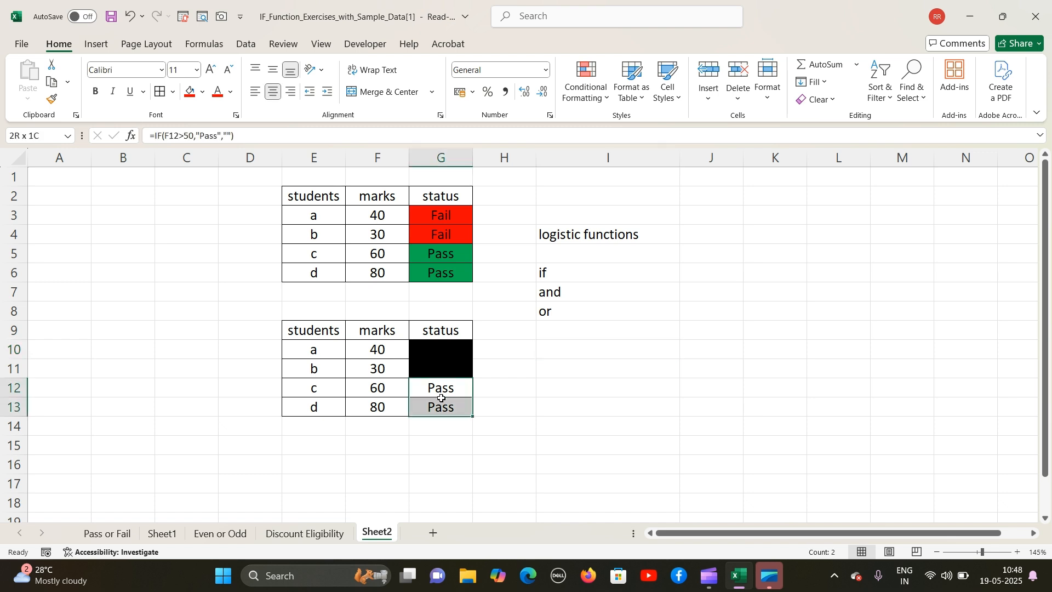
{"action": "left_click", "coordinate": [596, 107]}
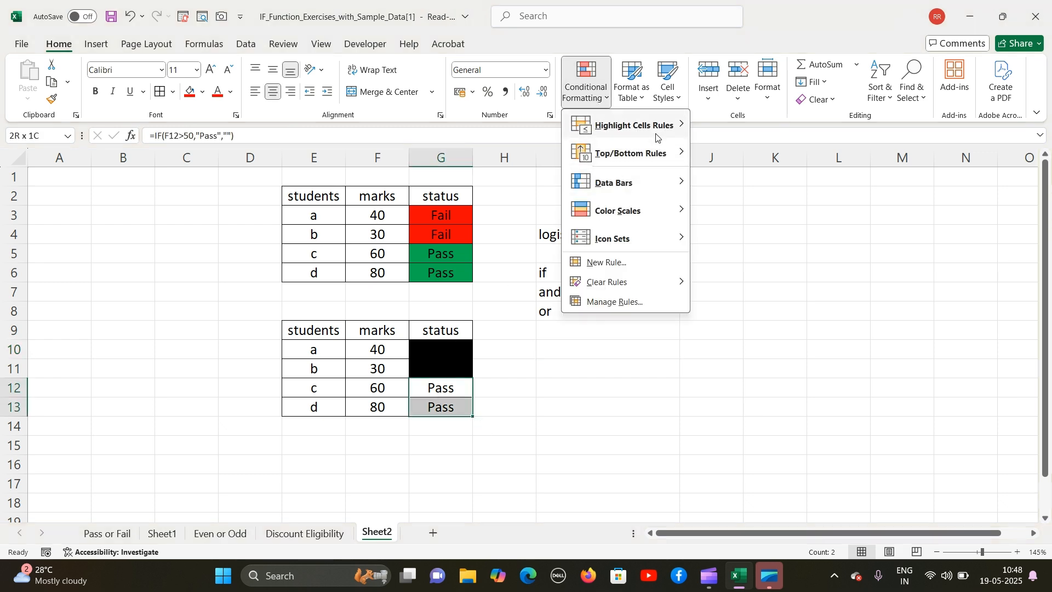
{"action": "mouse_move", "coordinate": [659, 134]}
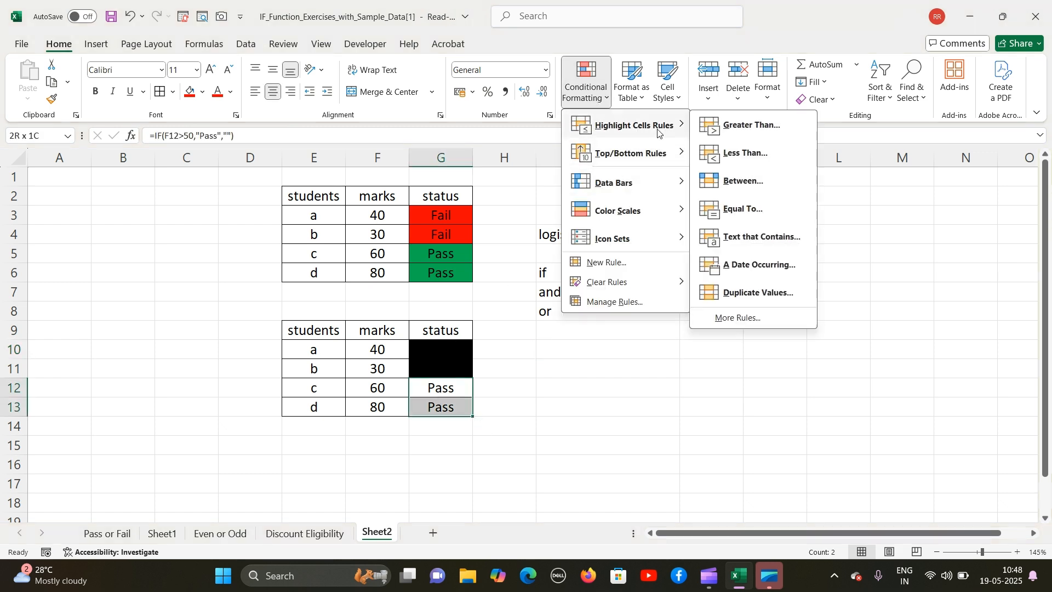
{"action": "left_click", "coordinate": [768, 241]}
{"action": "type", "text": "Pass"}
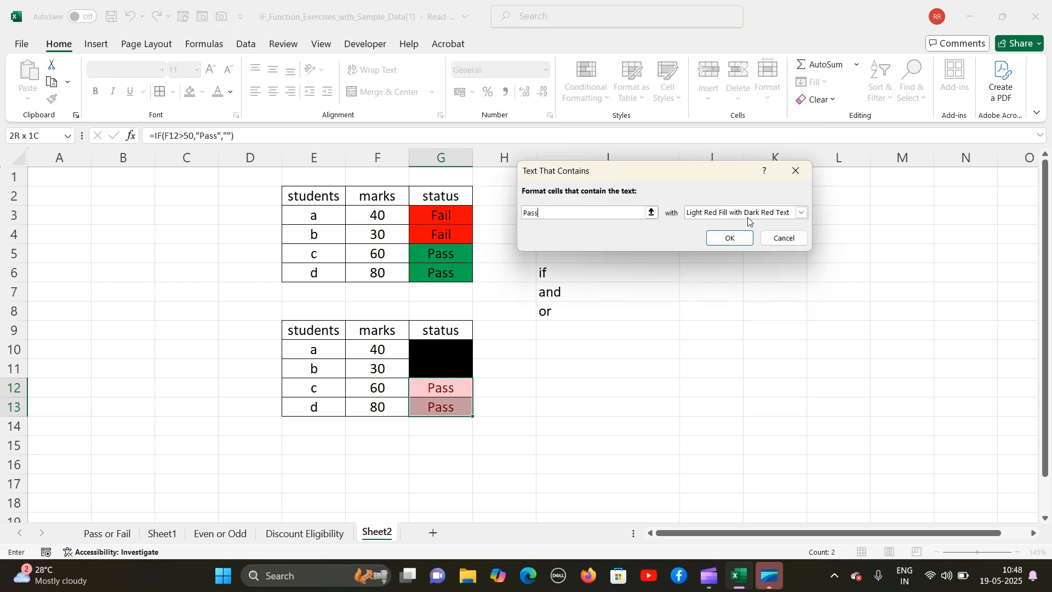
{"action": "left_click", "coordinate": [802, 213]}
{"action": "left_click", "coordinate": [756, 243]}
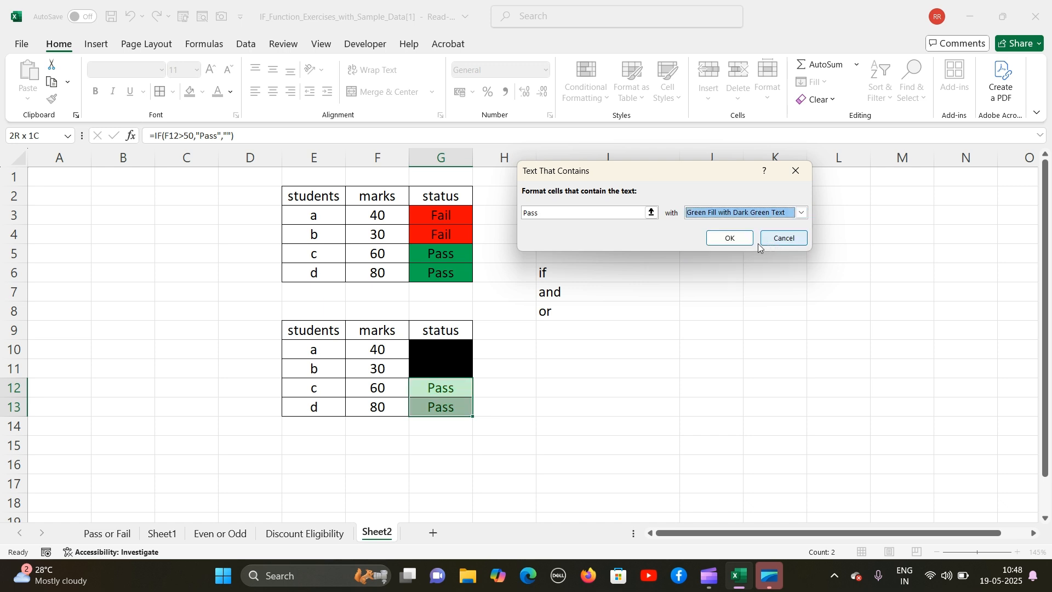
{"action": "left_click", "coordinate": [735, 237]}
{"action": "left_click", "coordinate": [646, 321]}
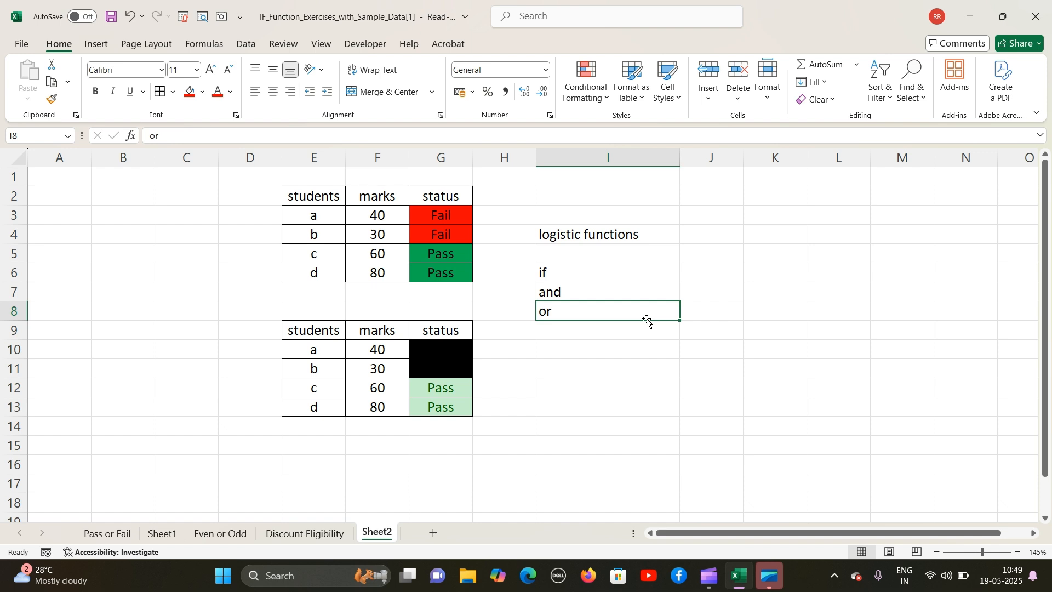
{"action": "left_click", "coordinate": [570, 402]}
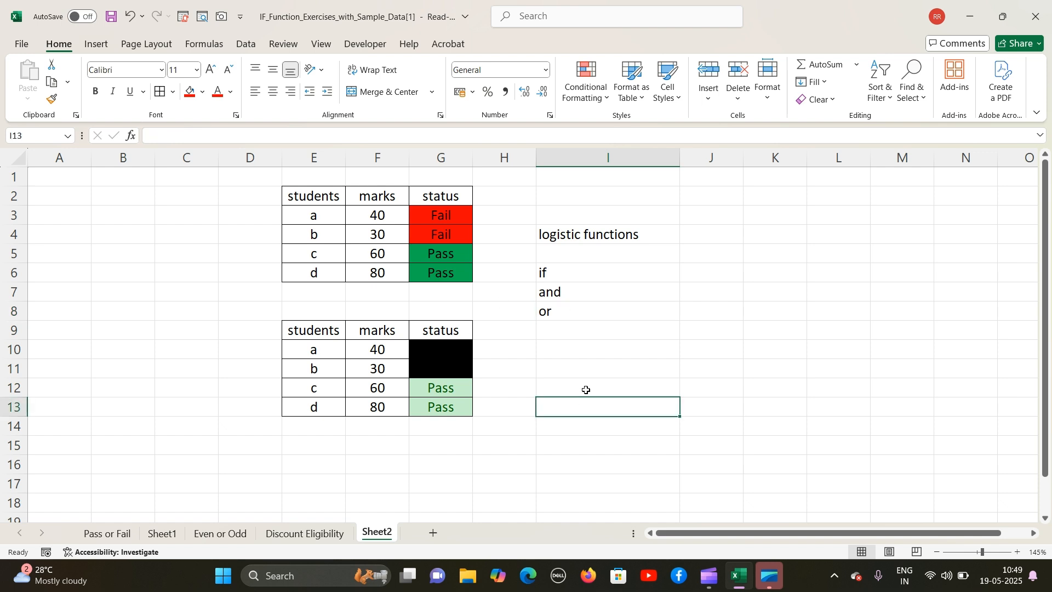
- Open the Pass or Fail sheet and widen the Result (B) column
{"action": "left_click", "coordinate": [124, 539]}
{"action": "left_click", "coordinate": [256, 246]}
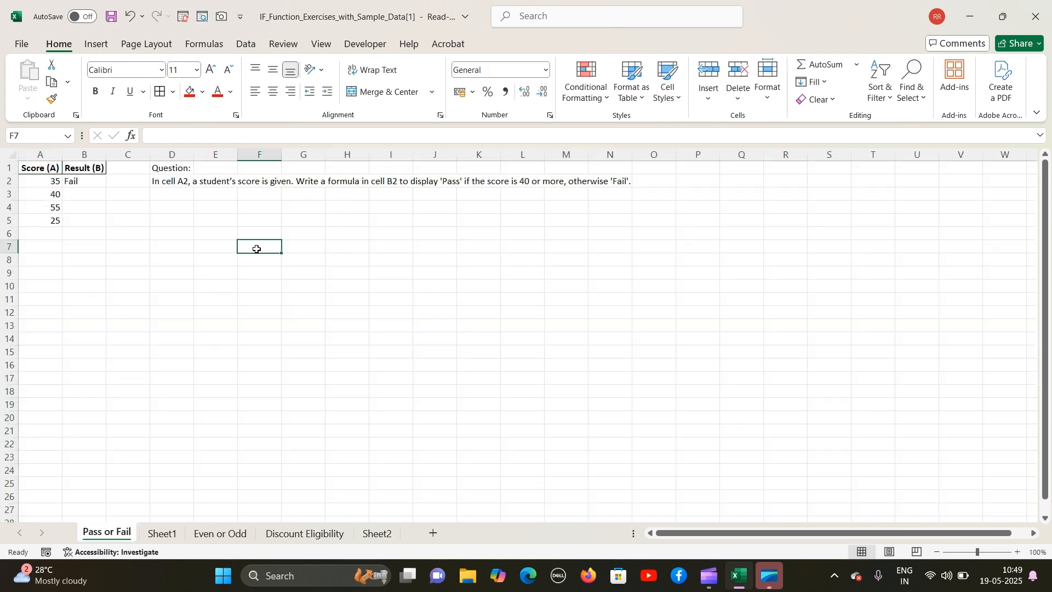
{"action": "left_click_drag", "start_coordinate": [106, 155], "coordinate": [138, 155]}
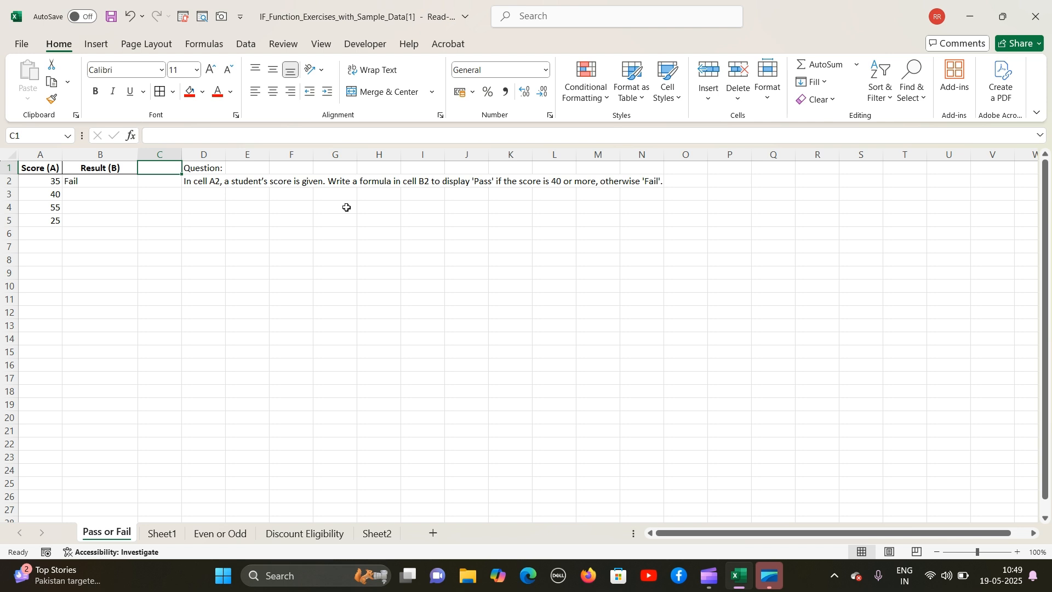
- Erase the existing IF formula in B2 back to its equals sign
{"action": "double_click", "coordinate": [121, 183]}
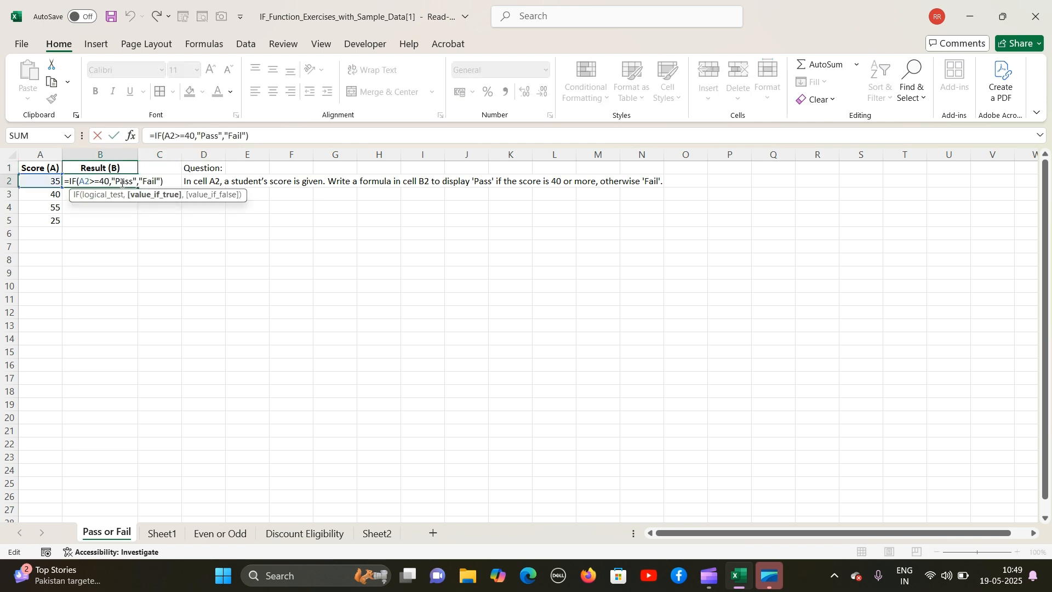
{"action": "left_click", "coordinate": [171, 185]}
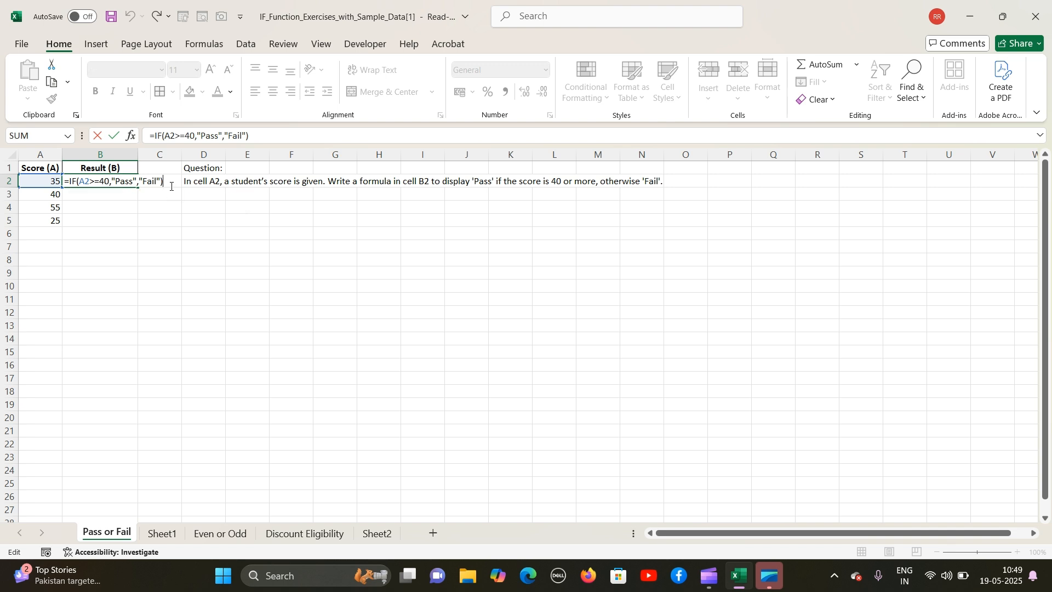
{"action": "key", "text": "BackSpace"}
{"action": "key", "text": "BackSpace"}
{"action": "key", "text": "BackSpace"}
{"action": "key", "text": "BackSpace"}
{"action": "key", "text": "BackSpace"}
{"action": "key", "text": "BackSpace"}
{"action": "key", "text": "BackSpace"}
{"action": "key", "text": "BackSpace"}
{"action": "key", "text": "BackSpace"}
{"action": "key", "text": "BackSpace"}
{"action": "key", "text": "BackSpace"}
{"action": "key", "text": "BackSpace"}
{"action": "key", "text": "BackSpace"}
{"action": "key", "text": "BackSpace"}
{"action": "key", "text": "BackSpace"}
{"action": "key", "text": "BackSpace"}
{"action": "key", "text": "BackSpace"}
{"action": "key", "text": "BackSpace"}
{"action": "key", "text": "BackSpace"}
{"action": "key", "text": "BackSpace"}
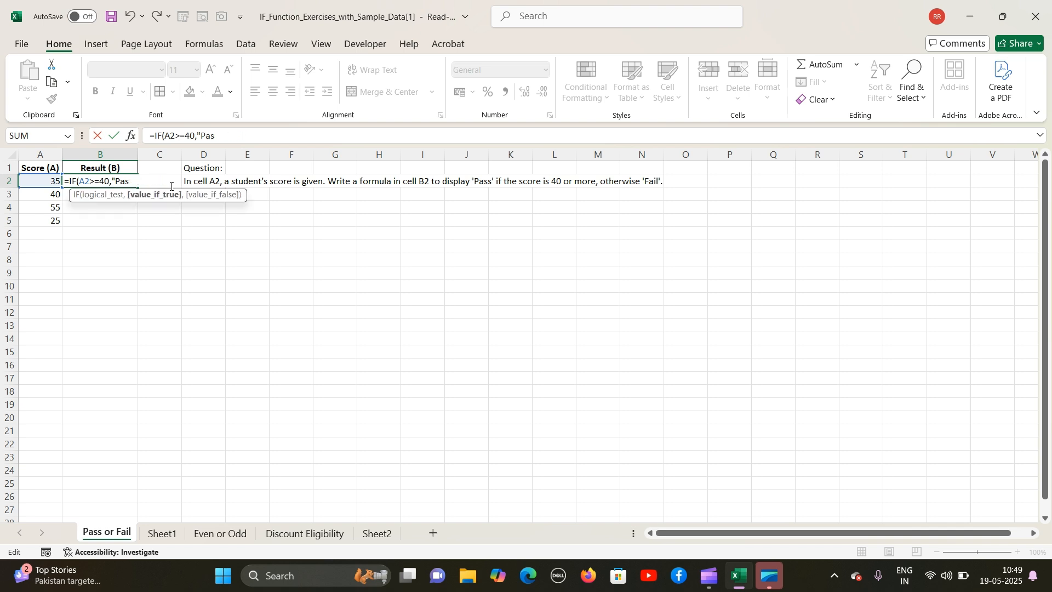
{"action": "key", "text": "BackSpace"}
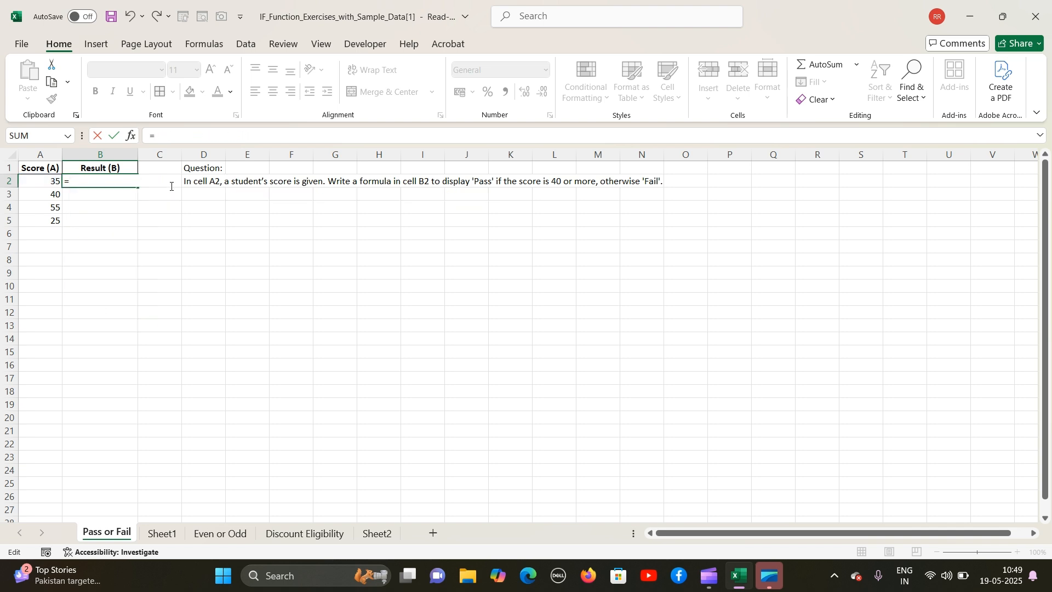
- Enter the formula =IF(A2>40,"Pass","Fail") in cell B2
{"action": "type", "text": "if"}
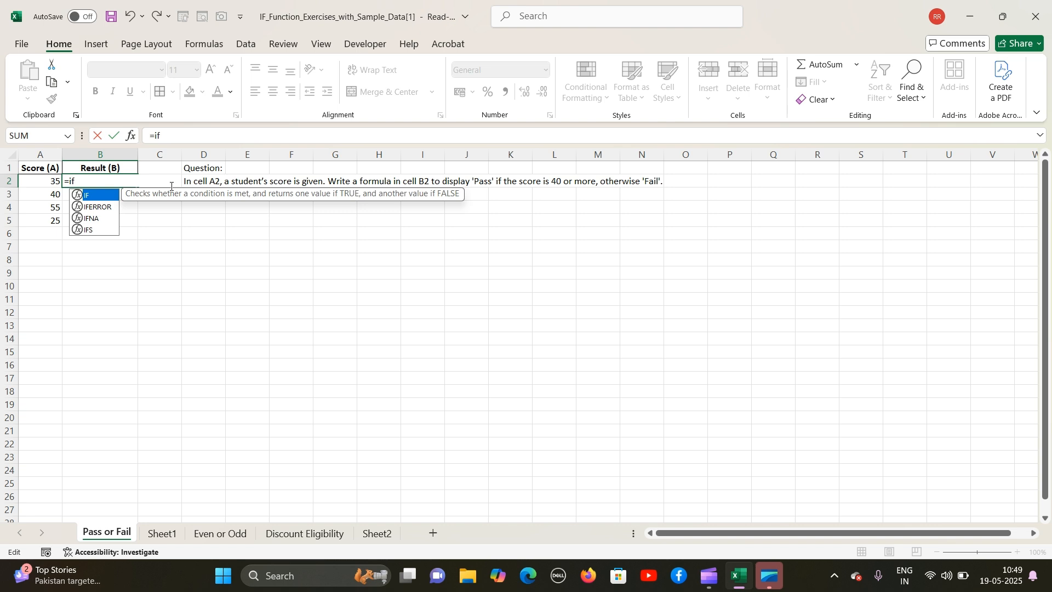
{"action": "type", "text": "("}
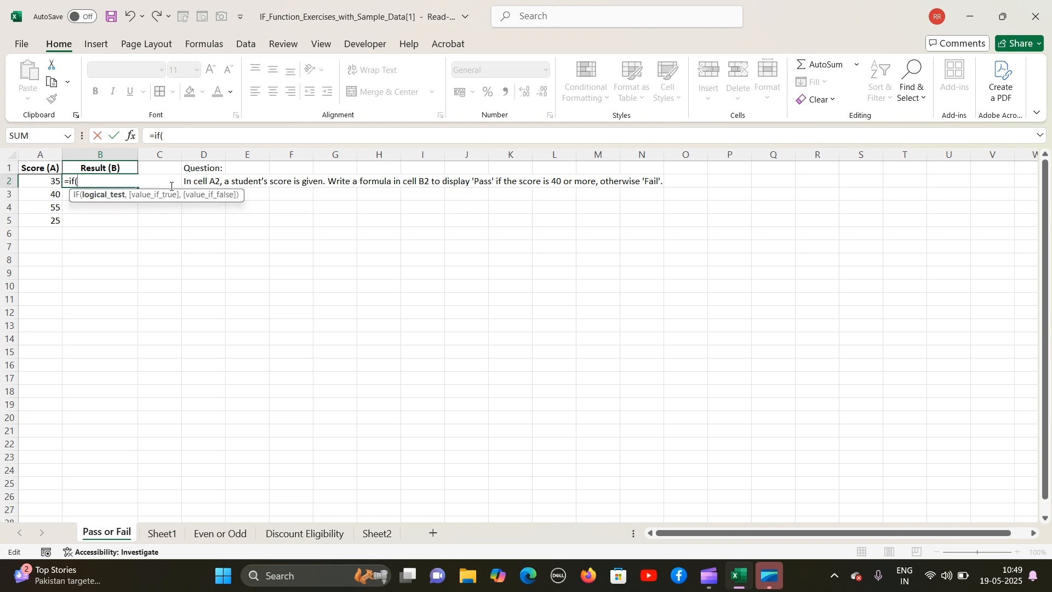
{"action": "left_click", "coordinate": [52, 178]}
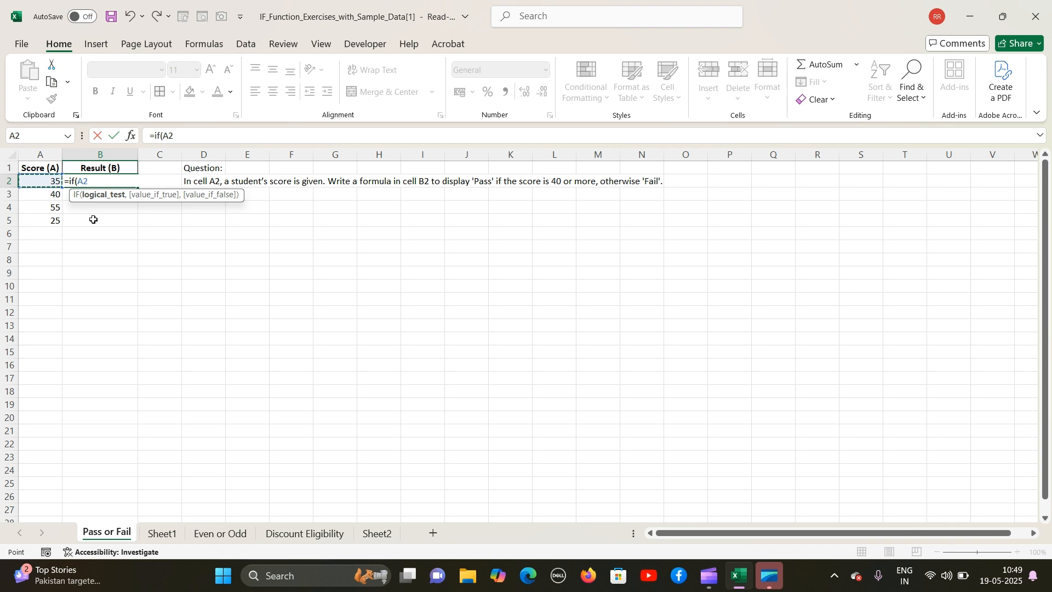
{"action": "type", "text": ">"}
{"action": "type", "text": "50"}
{"action": "key", "text": "BackSpace"}
{"action": "key", "text": "BackSpace"}
{"action": "type", "text": "40,"}
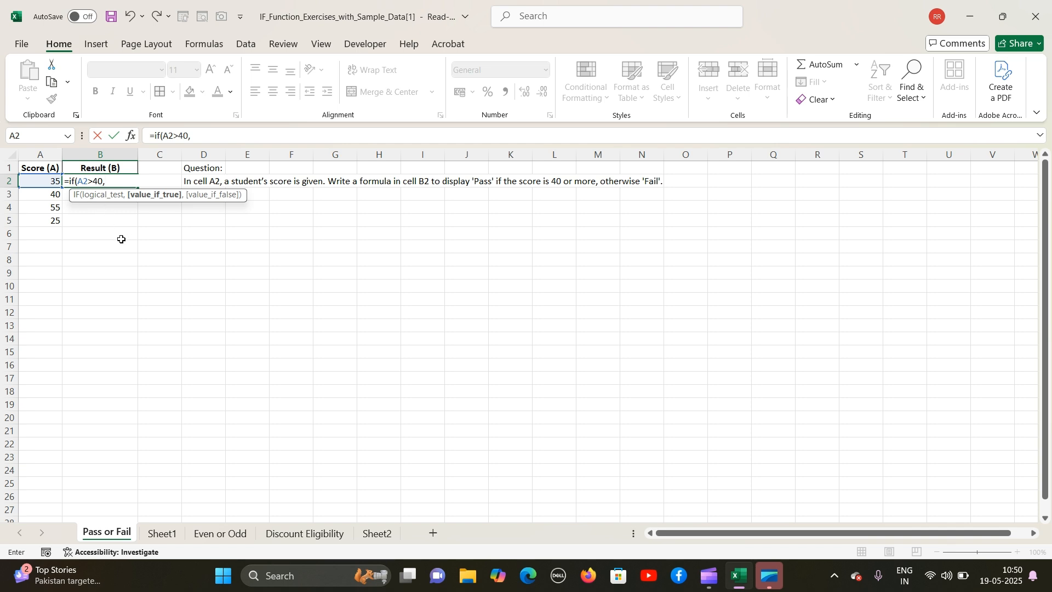
{"action": "type", "text": "\"Pass\",\"Fail"}
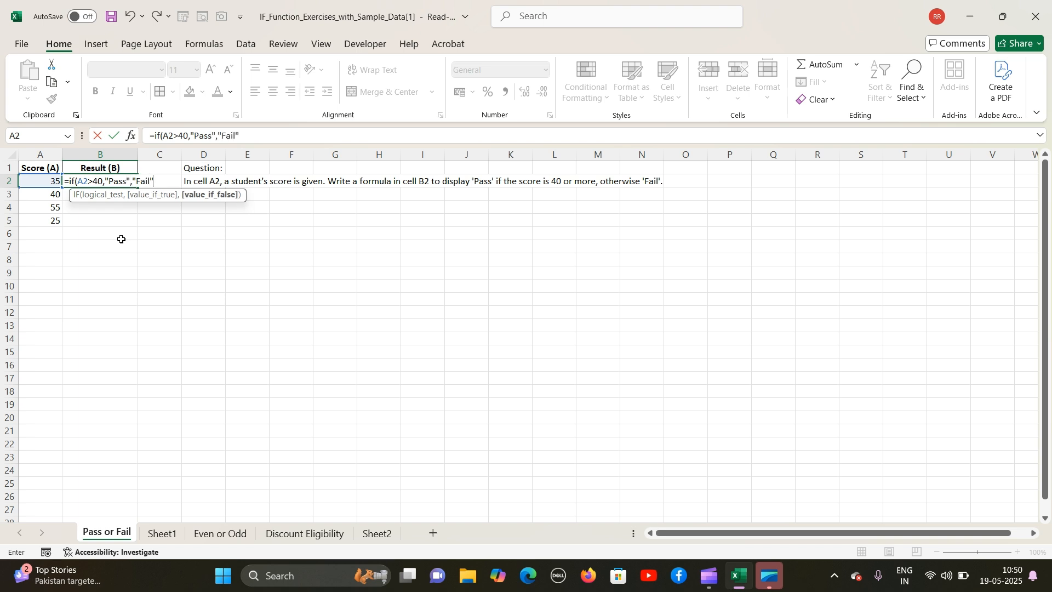
{"action": "key", "text": "Return"}
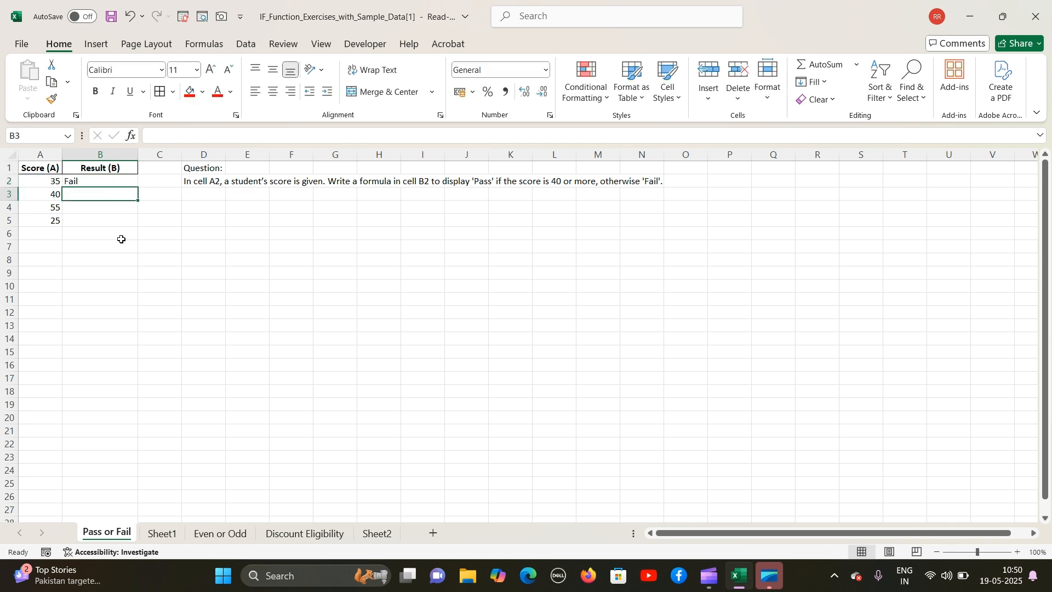
- Fill the pass/fail formula from B2 down to B5
{"action": "left_click", "coordinate": [130, 183]}
{"action": "left_click_drag", "start_coordinate": [136, 187], "coordinate": [142, 227]}
{"action": "left_click", "coordinate": [199, 230]}
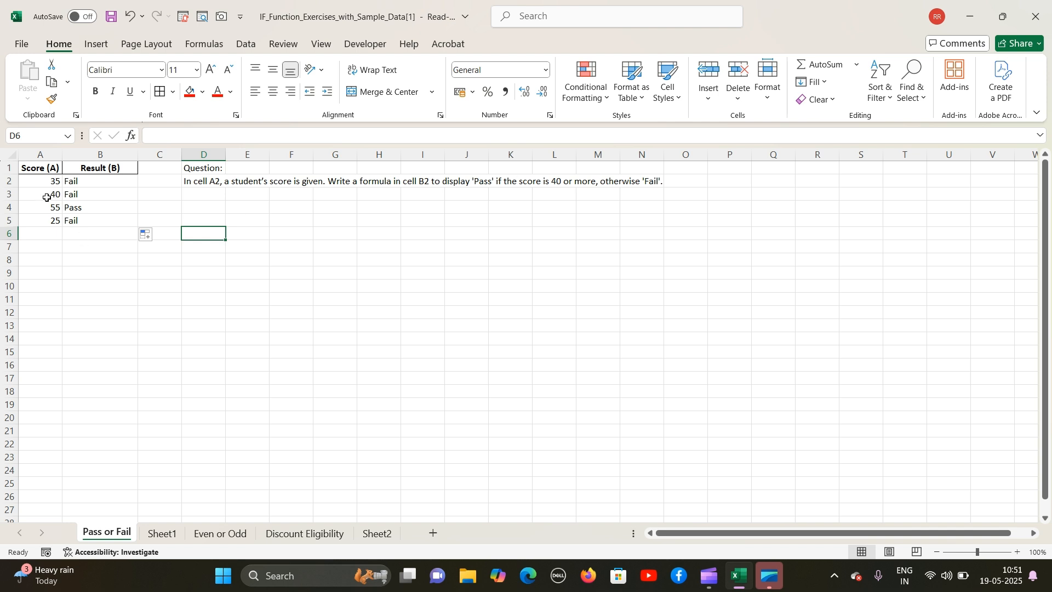
- Edit the logical test in B2's formula to A2>=40
{"action": "left_click", "coordinate": [102, 183]}
{"action": "double_click", "coordinate": [97, 181]}
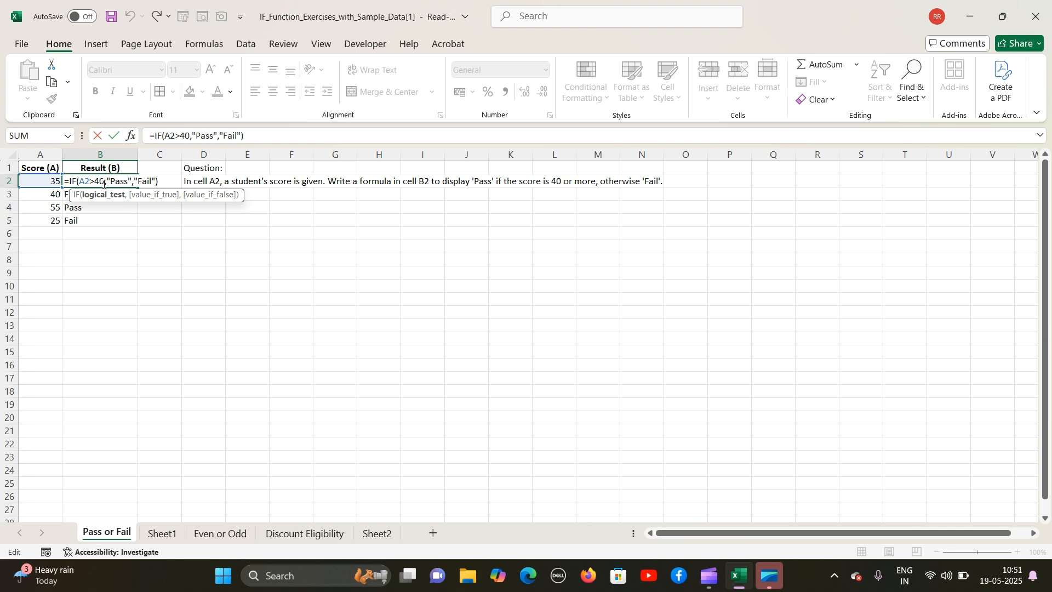
{"action": "double_click", "coordinate": [97, 181]}
{"action": "left_click", "coordinate": [95, 181]}
{"action": "type", "text": "="}
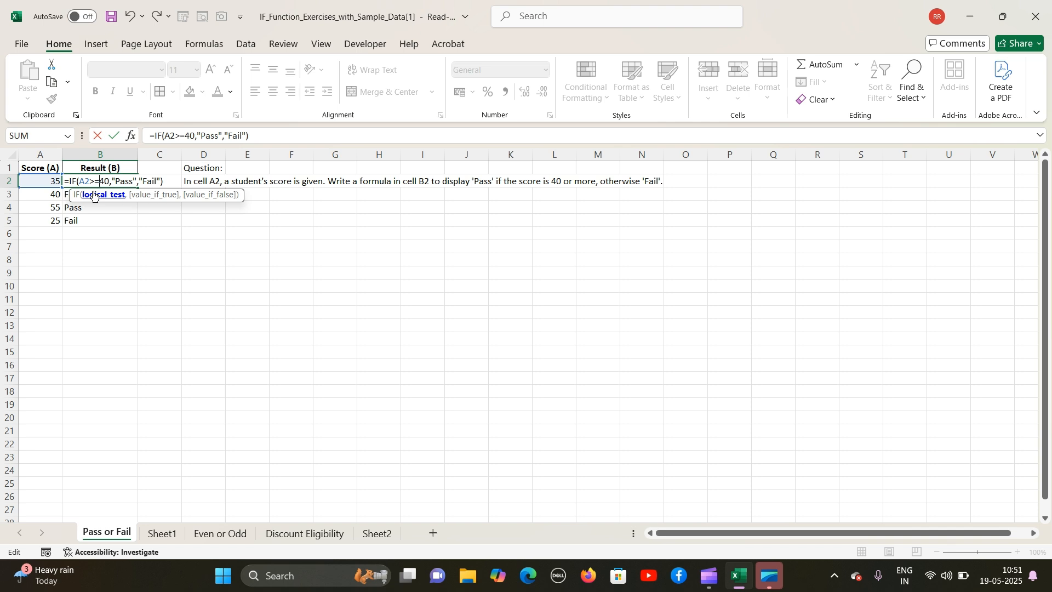
{"action": "key", "text": "Return"}
- Fill the corrected pass/fail formula from B2 down through B5
{"action": "left_click", "coordinate": [113, 180]}
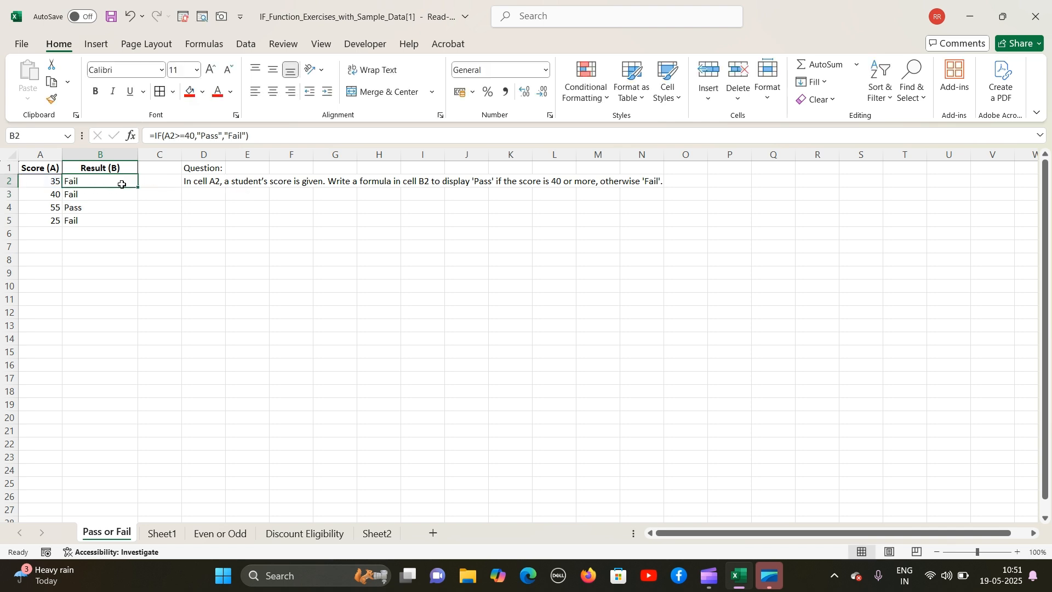
{"action": "left_click_drag", "start_coordinate": [138, 188], "coordinate": [140, 222]}
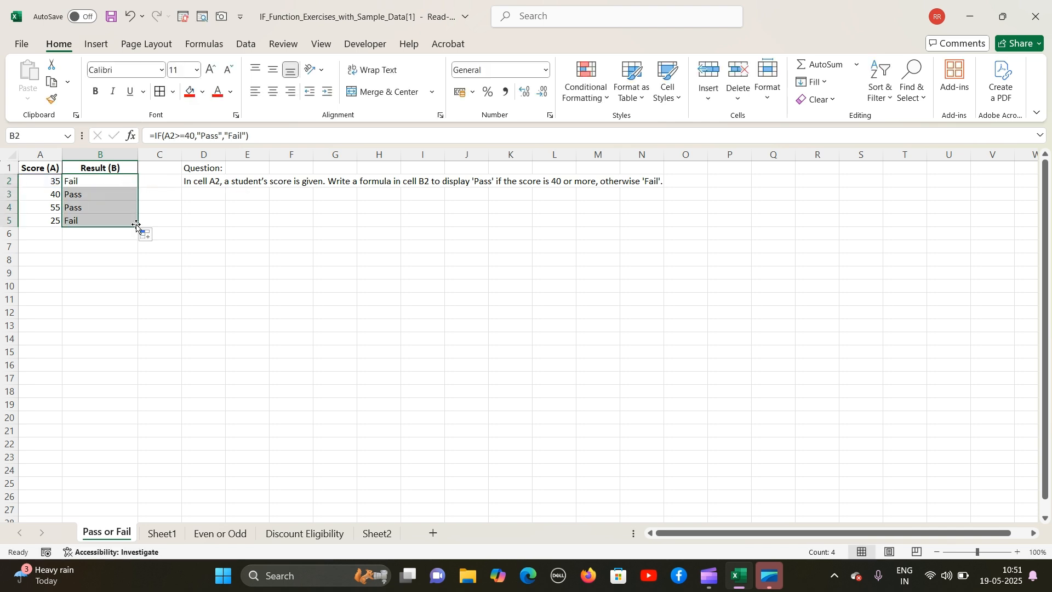
{"action": "left_click", "coordinate": [123, 262]}
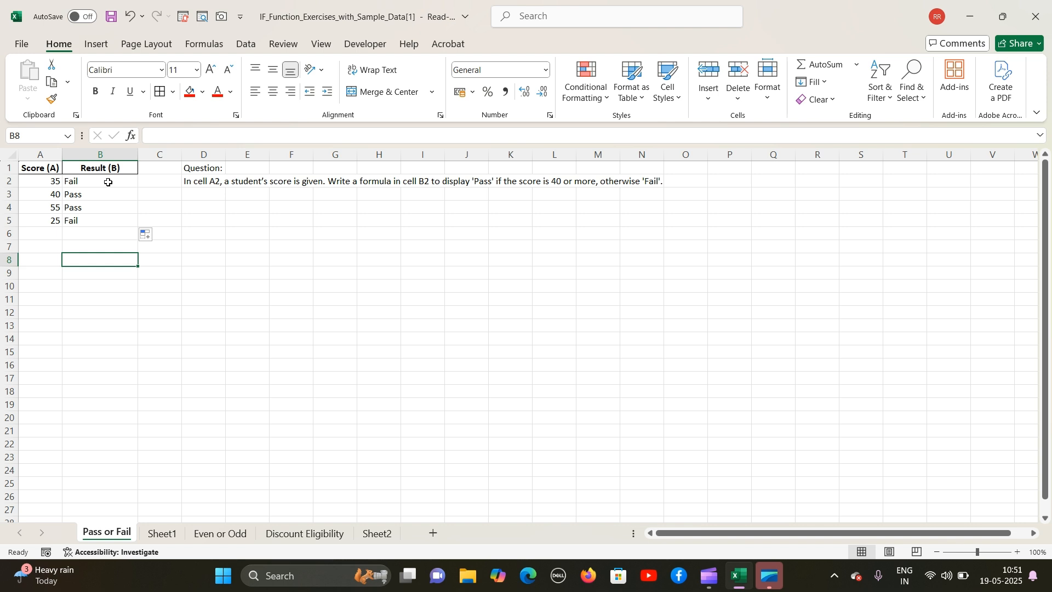
{"action": "left_click", "coordinate": [218, 274]}
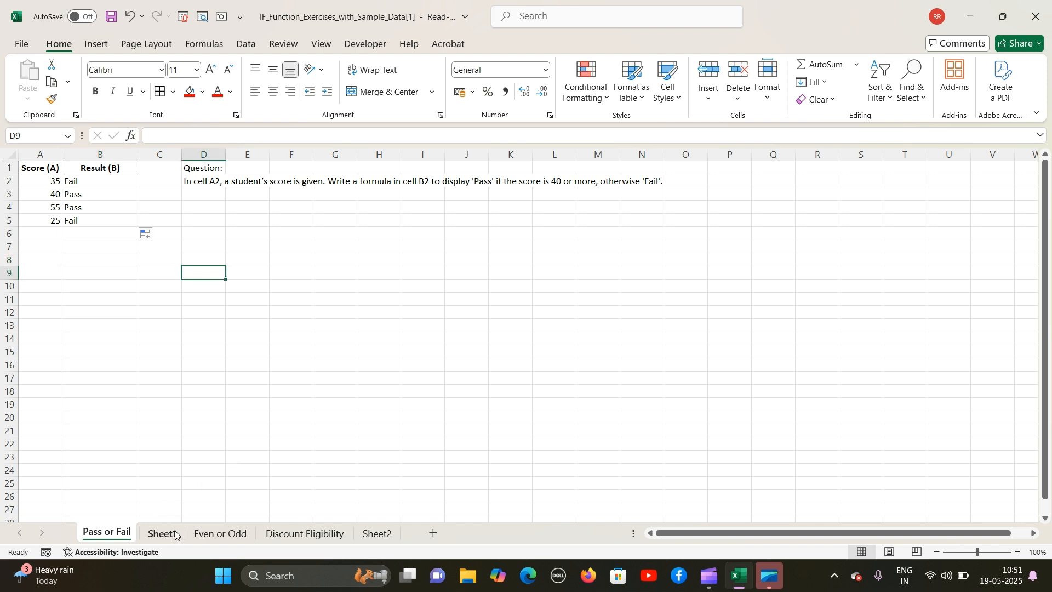
- Open the Even or Odd sheet and autofit columns A and B to their headings
{"action": "left_click", "coordinate": [213, 536]}
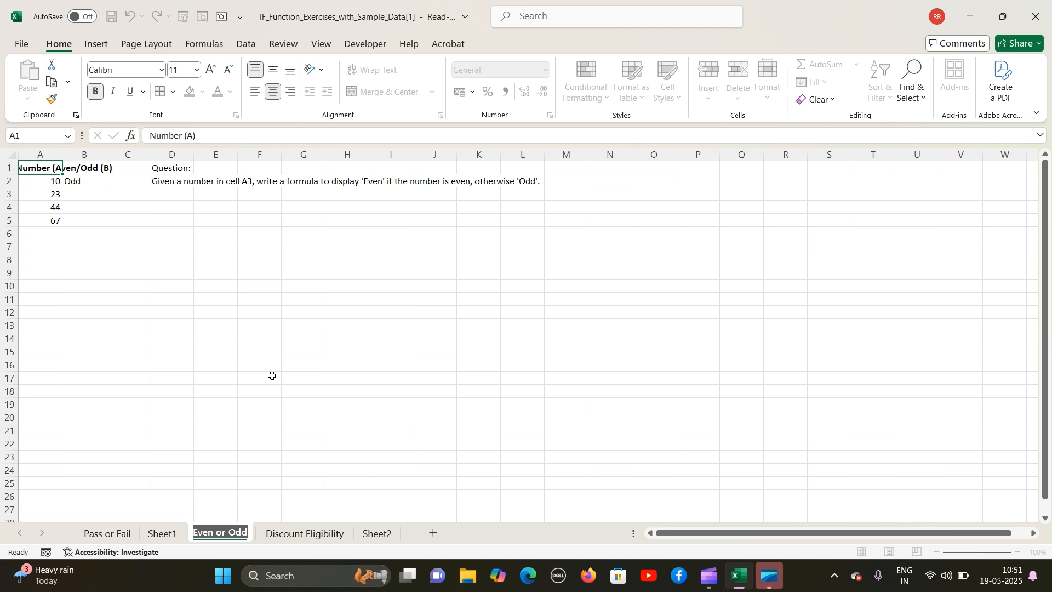
{"action": "left_click", "coordinate": [273, 376]}
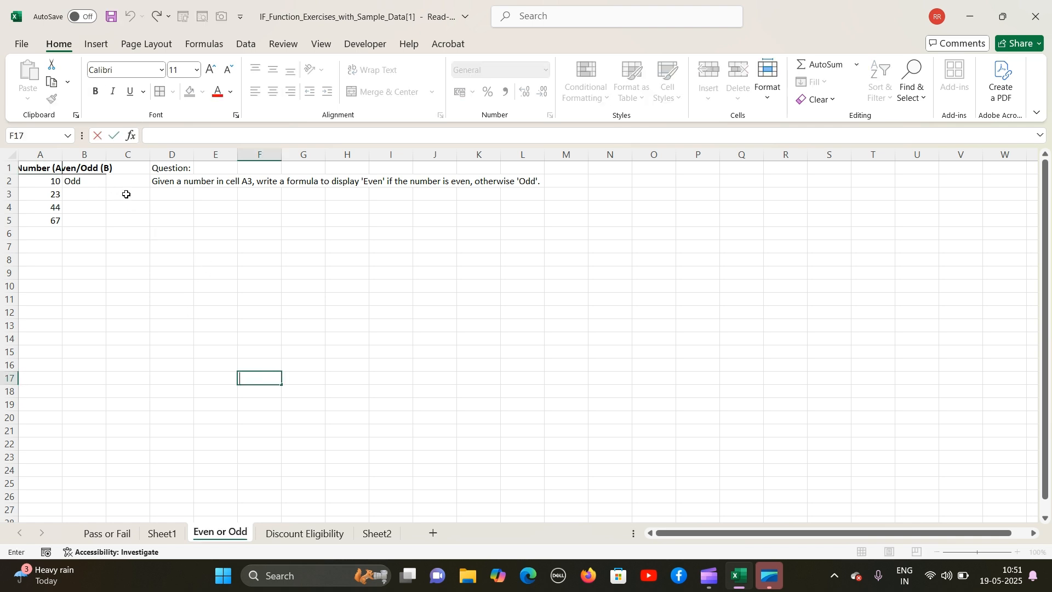
{"action": "left_click", "coordinate": [59, 154]}
{"action": "double_click", "coordinate": [62, 153]}
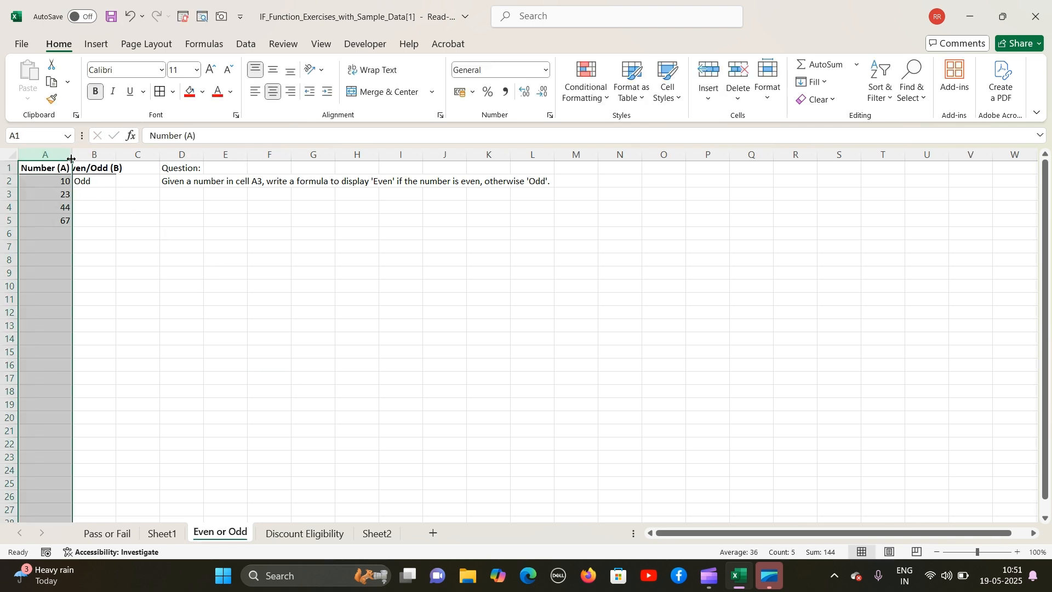
{"action": "left_click", "coordinate": [109, 155]}
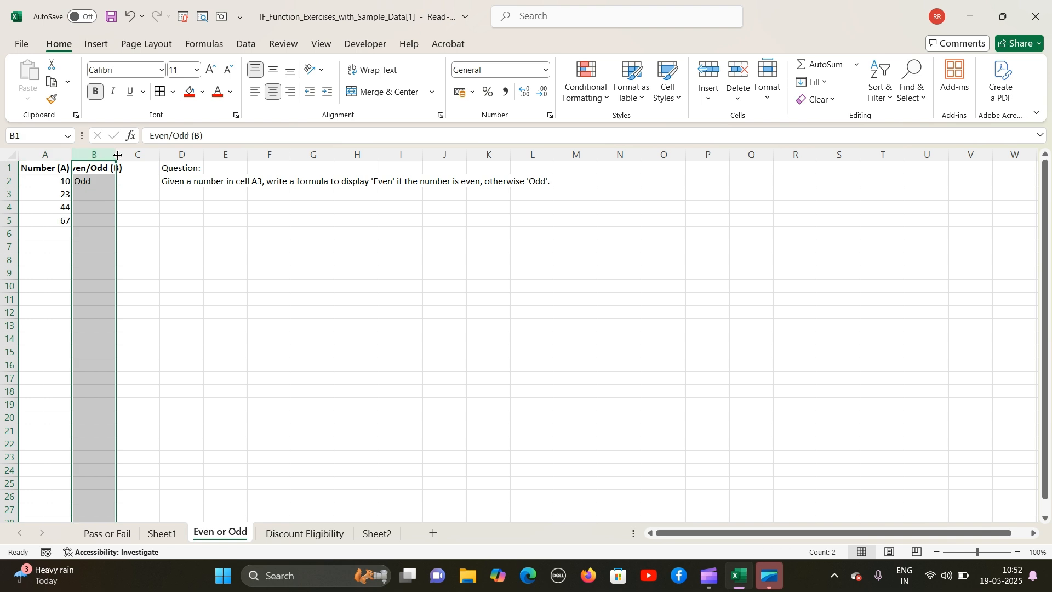
{"action": "double_click", "coordinate": [120, 154]}
{"action": "left_click", "coordinate": [239, 301]}
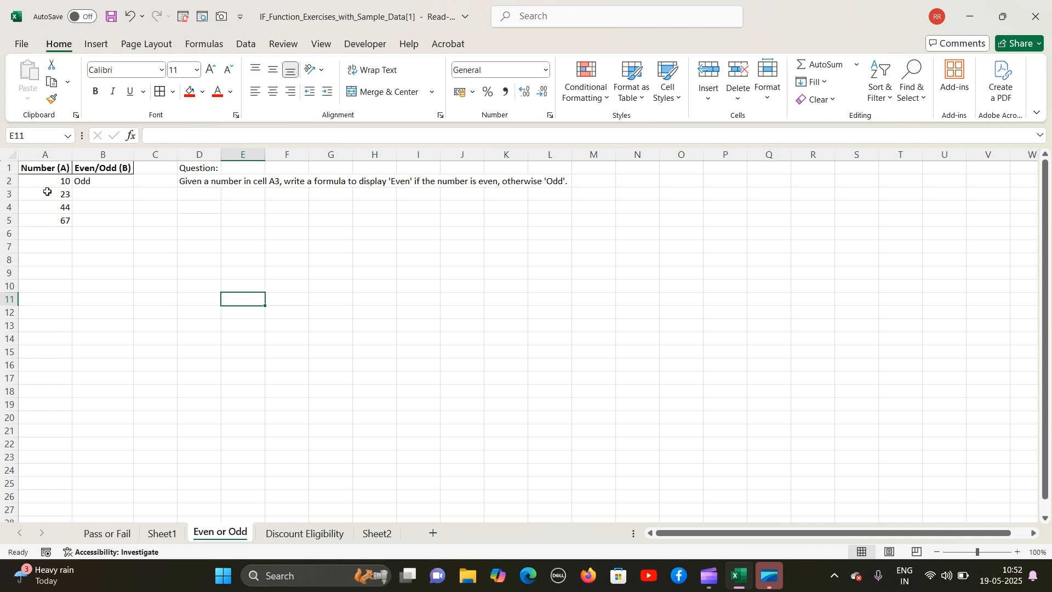
- Correct the MOD reference in B2 so the formula reads =IF(MOD(A2,2)=0,"Even","Odd")
{"action": "double_click", "coordinate": [99, 181]}
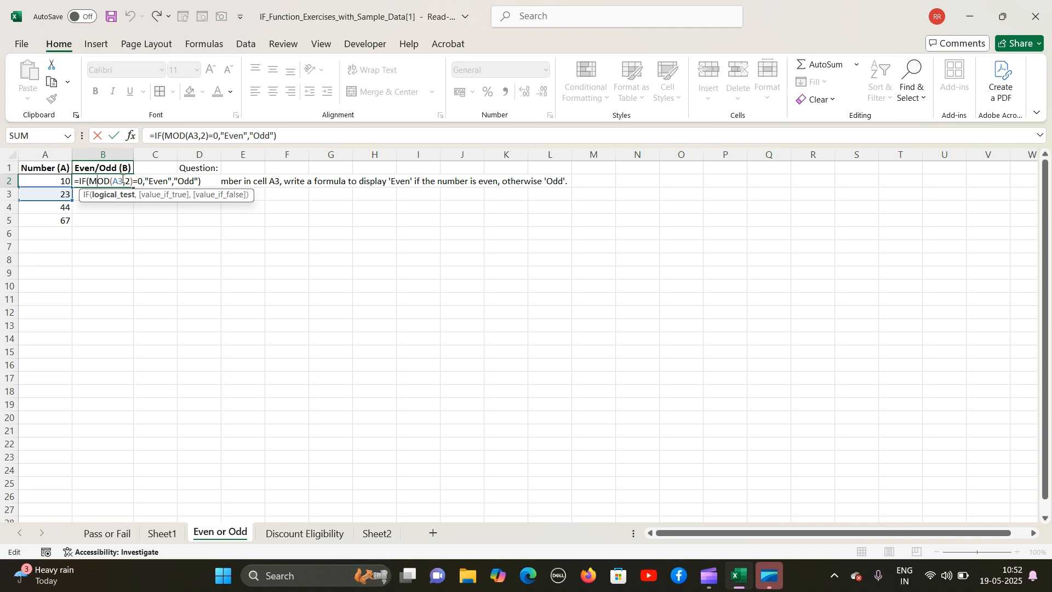
{"action": "left_click", "coordinate": [122, 181]}
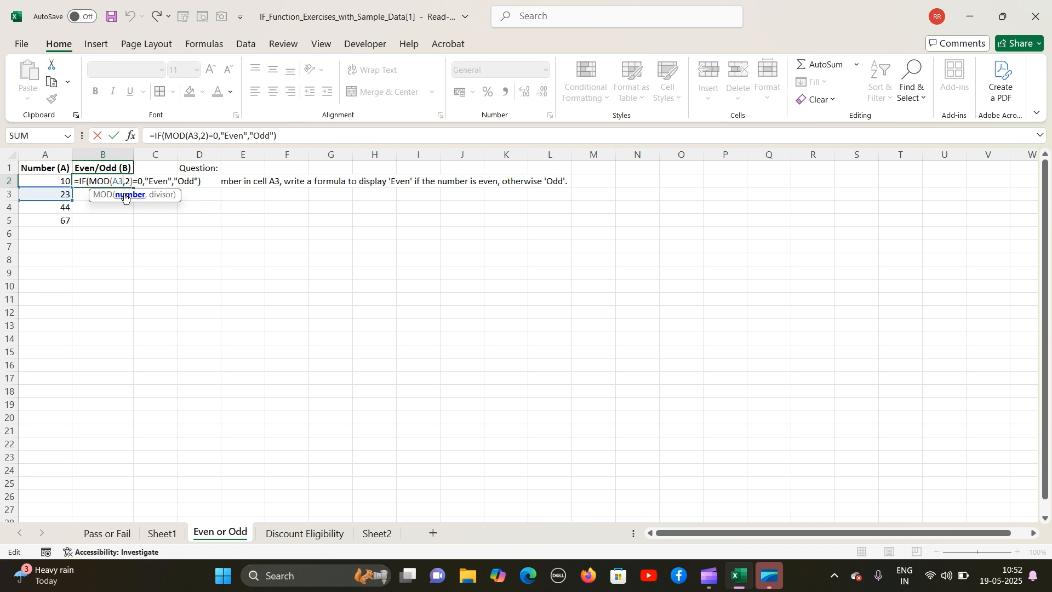
{"action": "key", "text": "BackSpace"}
{"action": "type", "text": "2"}
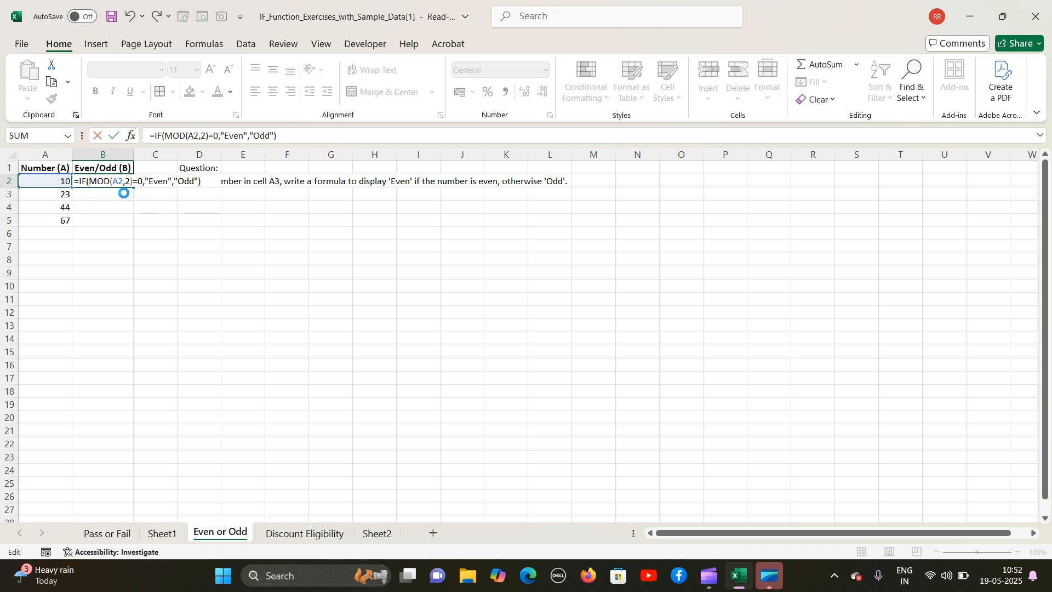
{"action": "key", "text": "Return"}
- Erase all arguments of B2's even/odd formula, keeping only =IF()
{"action": "double_click", "coordinate": [125, 181]}
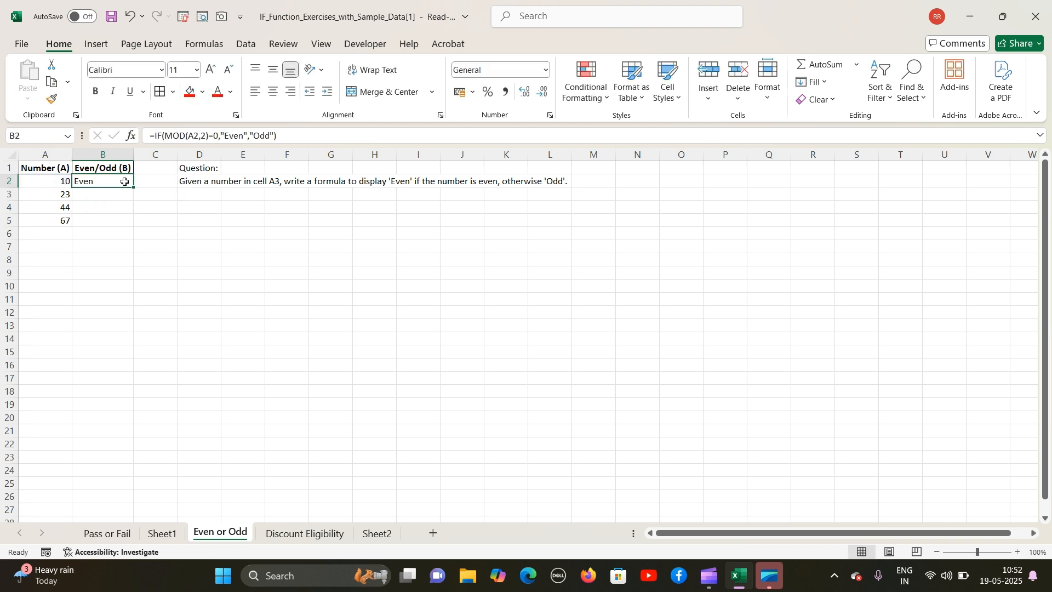
{"action": "left_click", "coordinate": [199, 181]}
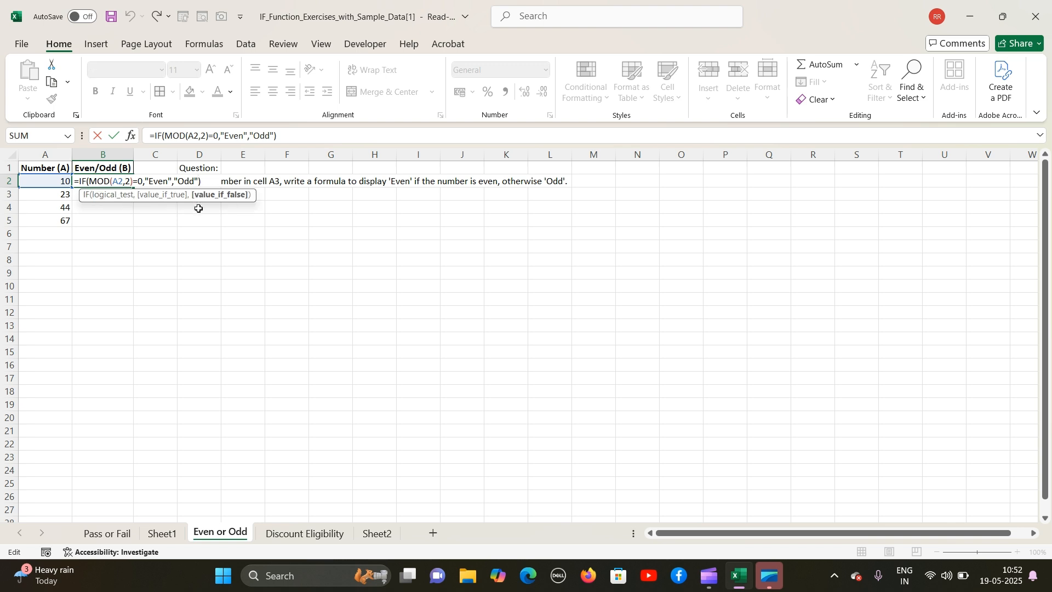
{"action": "key", "text": "BackSpace"}
{"action": "key", "text": "BackSpace"}
{"action": "key", "text": "BackSpace"}
{"action": "key", "text": "BackSpace"}
{"action": "key", "text": "BackSpace"}
{"action": "key", "text": "BackSpace"}
{"action": "key", "text": "BackSpace"}
{"action": "key", "text": "BackSpace"}
{"action": "key", "text": "BackSpace"}
{"action": "key", "text": "BackSpace"}
{"action": "key", "text": "BackSpace"}
{"action": "key", "text": "BackSpace"}
{"action": "key", "text": "BackSpace"}
{"action": "key", "text": "BackSpace"}
{"action": "key", "text": "BackSpace"}
{"action": "key", "text": "BackSpace"}
{"action": "key", "text": "BackSpace"}
{"action": "key", "text": "BackSpace"}
{"action": "key", "text": "BackSpace"}
{"action": "key", "text": "BackSpace"}
{"action": "key", "text": "BackSpace"}
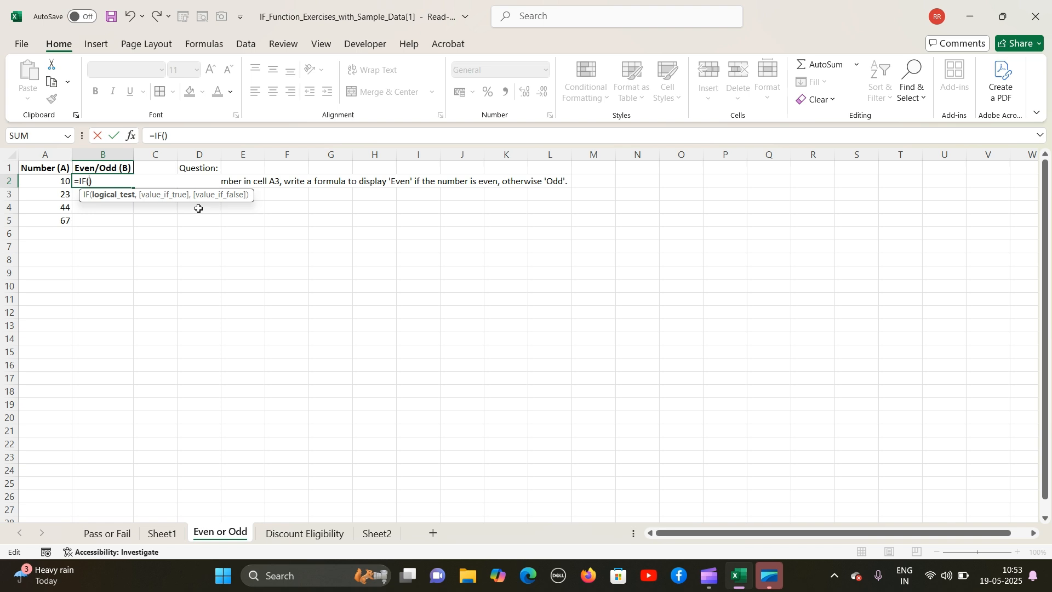
- Try to enter MOD as the logical test of the IF formula in B2
{"action": "type", "text": "mod"}
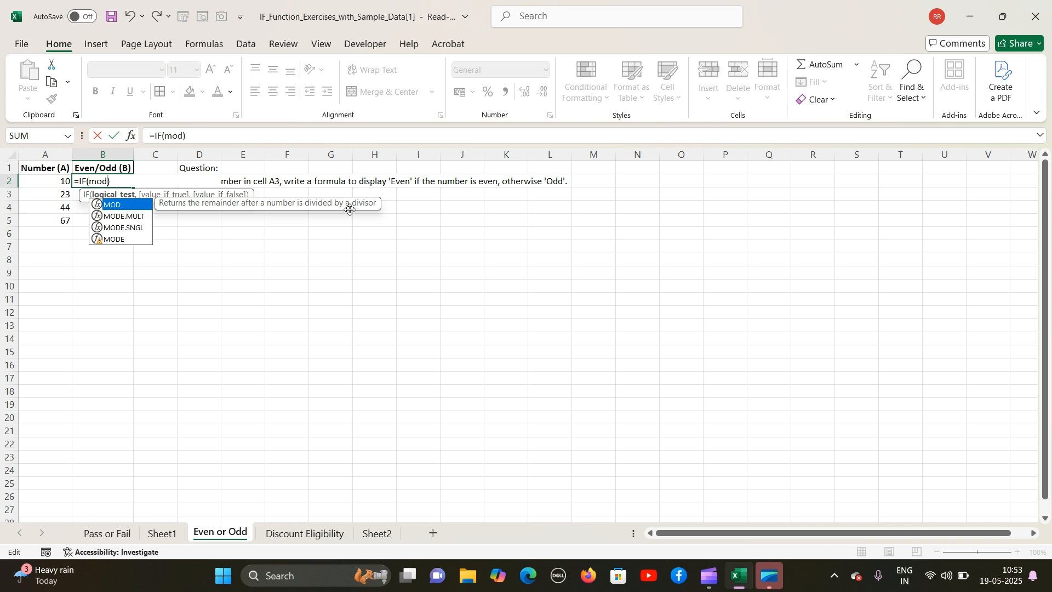
{"action": "key", "text": "BackSpace"}
{"action": "key", "text": "BackSpace"}
{"action": "key", "text": "BackSpace"}
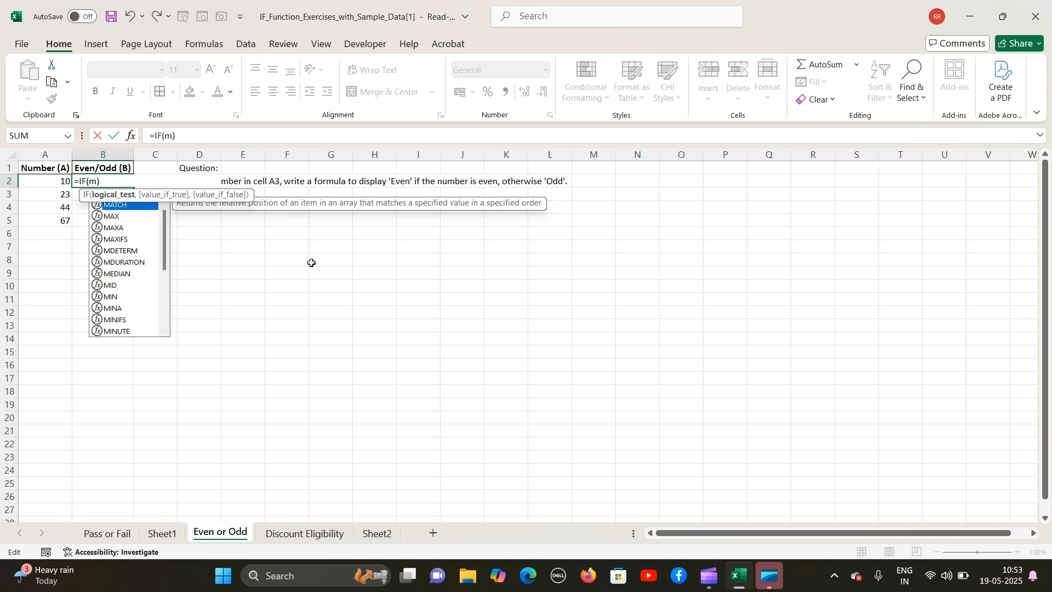
{"action": "key", "text": "Return"}
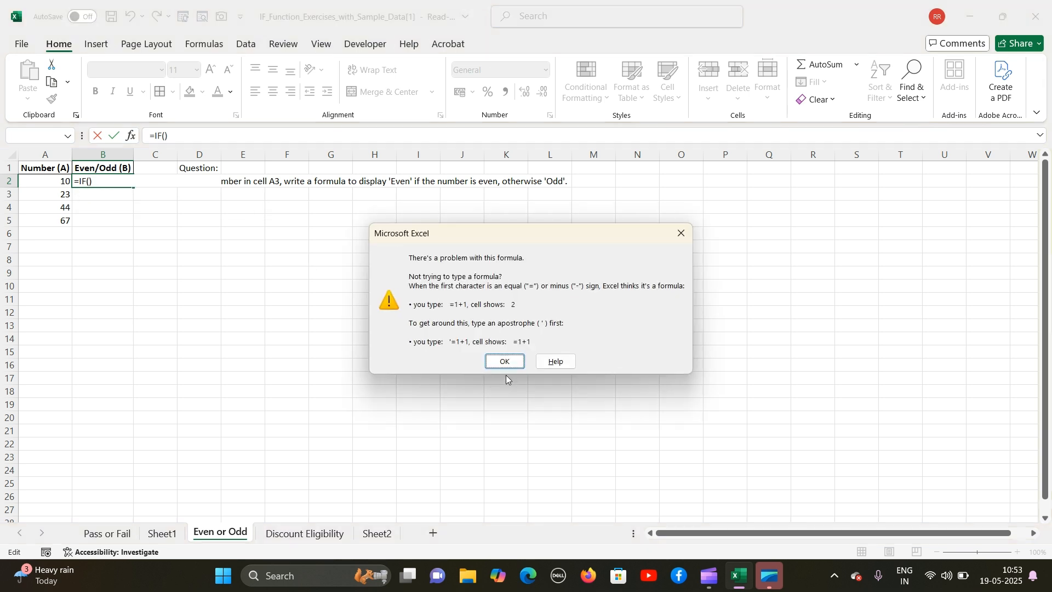
{"action": "left_click", "coordinate": [516, 359]}
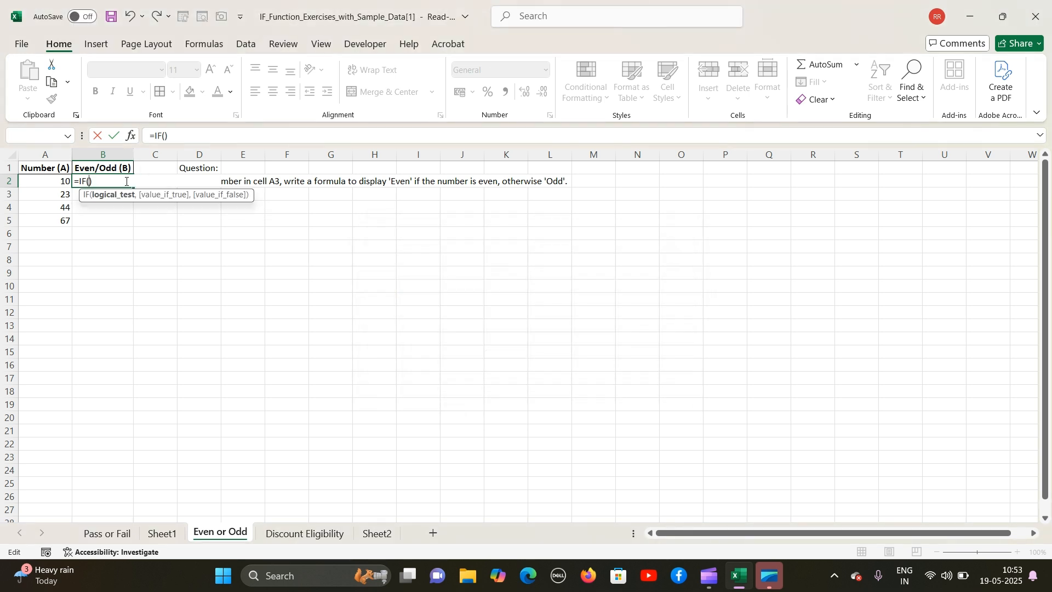
{"action": "key", "text": "Escape"}
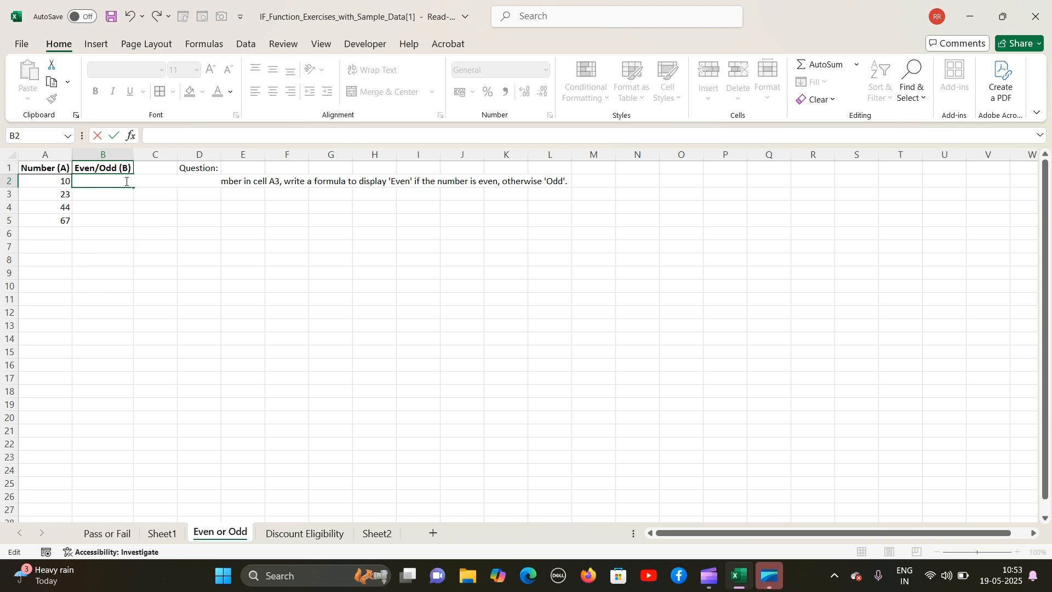
- Enter the sample numbers 10 in H8 and 13 in H9
{"action": "left_click", "coordinate": [329, 323]}
{"action": "left_click", "coordinate": [366, 260]}
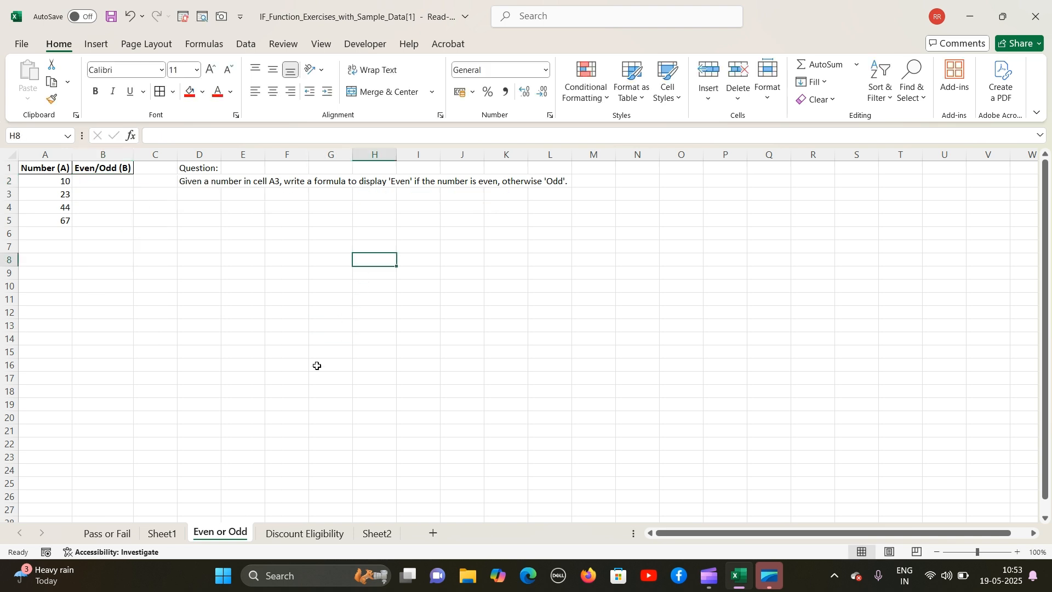
{"action": "type", "text": "="}
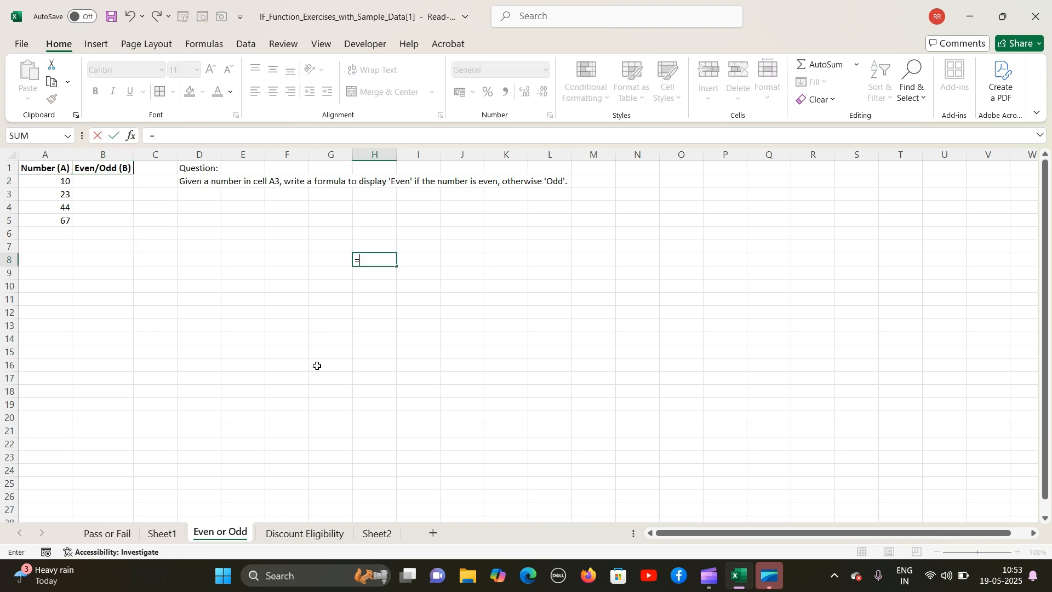
{"action": "key", "text": "BackSpace"}
{"action": "type", "text": "10"}
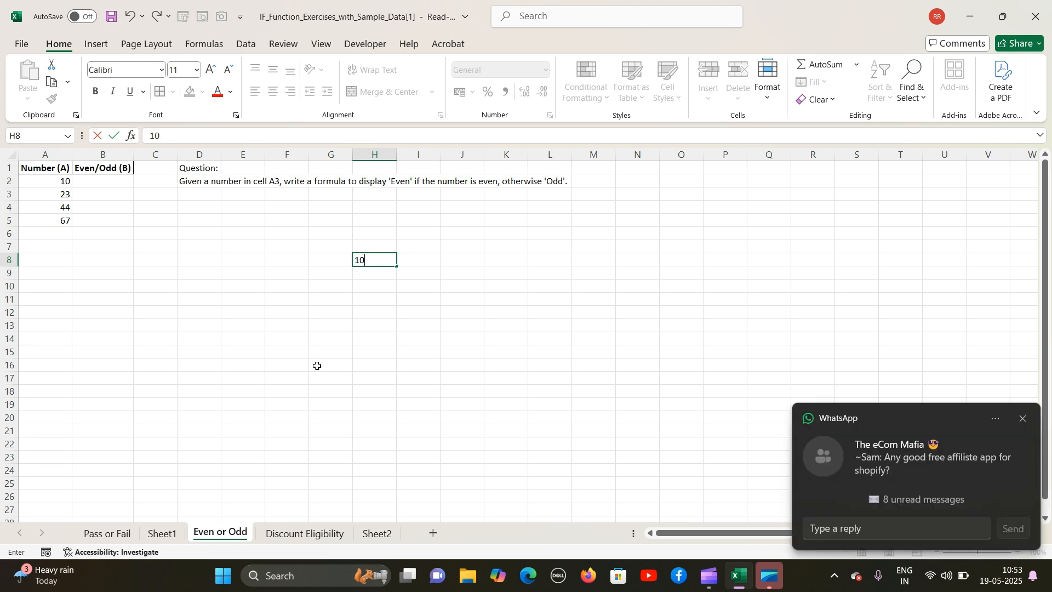
{"action": "left_click", "coordinate": [1022, 419]}
{"action": "key", "text": "Return"}
{"action": "type", "text": "13"}
{"action": "left_click", "coordinate": [414, 307]}
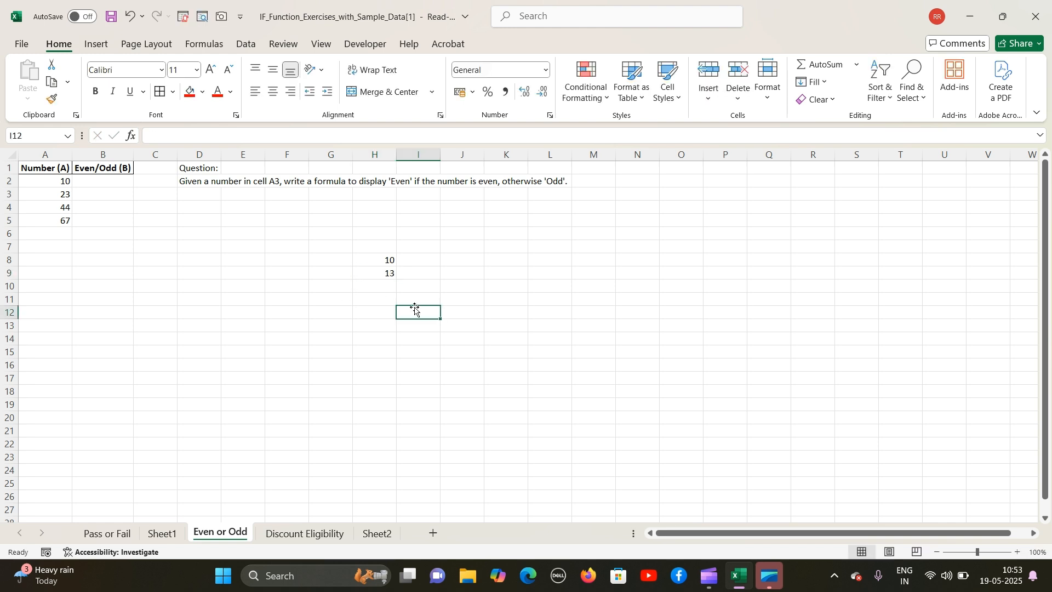
- Enter =MOD(H8,2) in I8 to get the remainder of the sample number in H8
{"action": "left_click", "coordinate": [408, 258]}
{"action": "type", "text": "="}
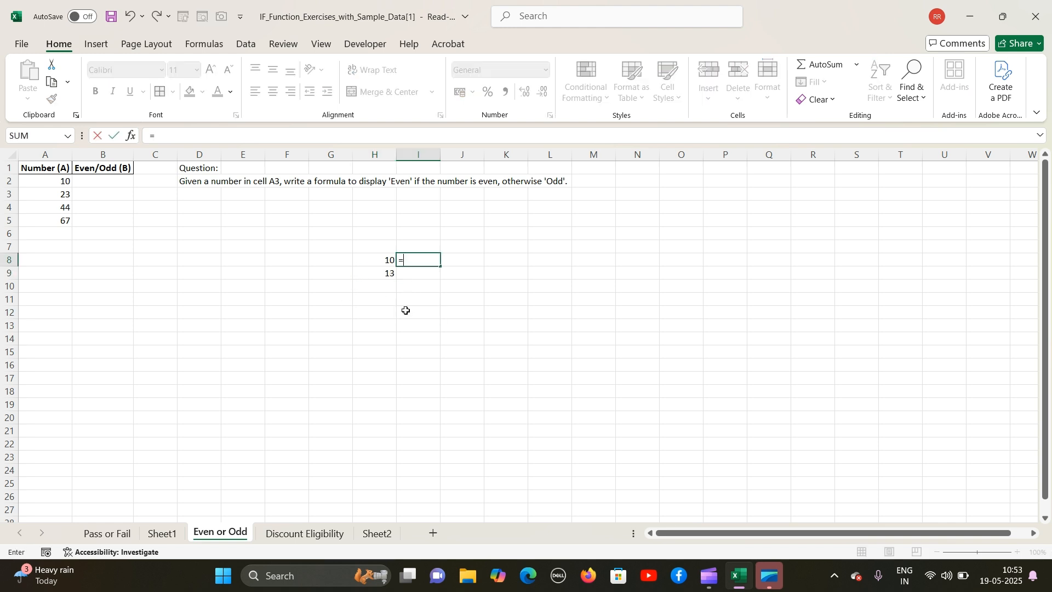
{"action": "type", "text": "mod"}
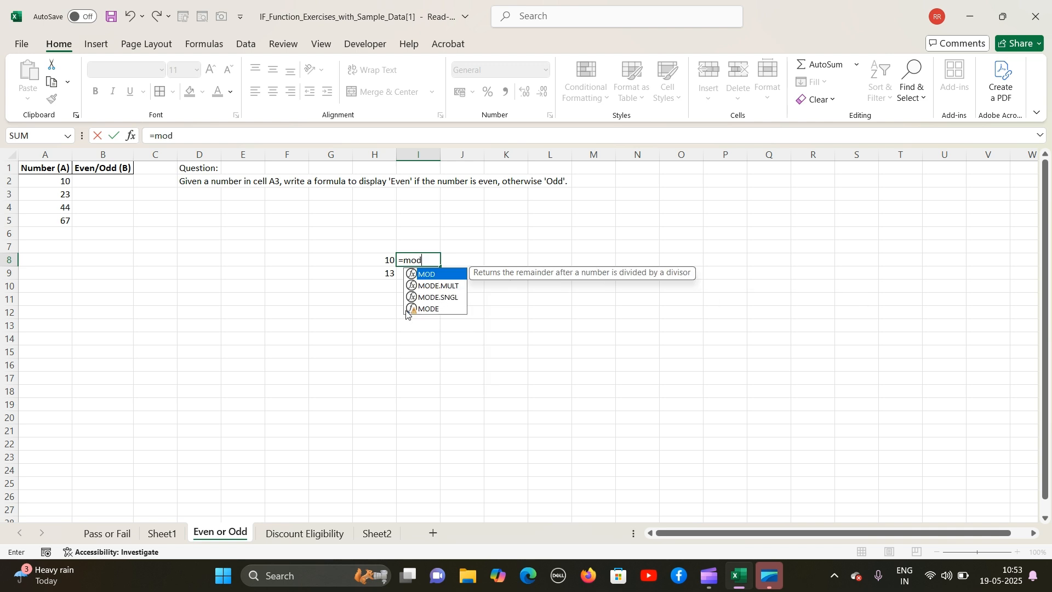
{"action": "type", "text": "("}
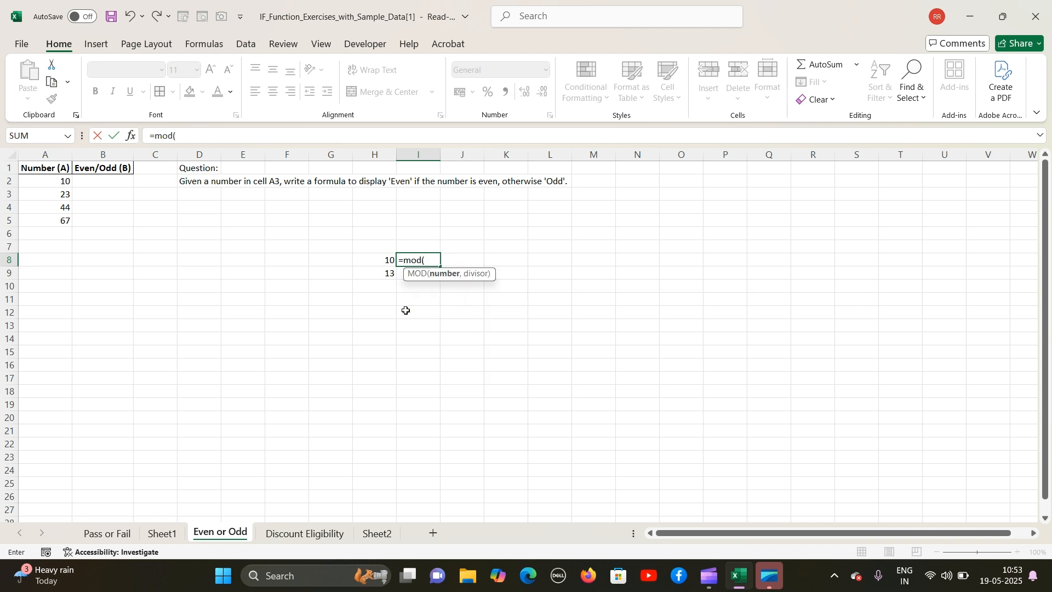
{"action": "left_click", "coordinate": [383, 261]}
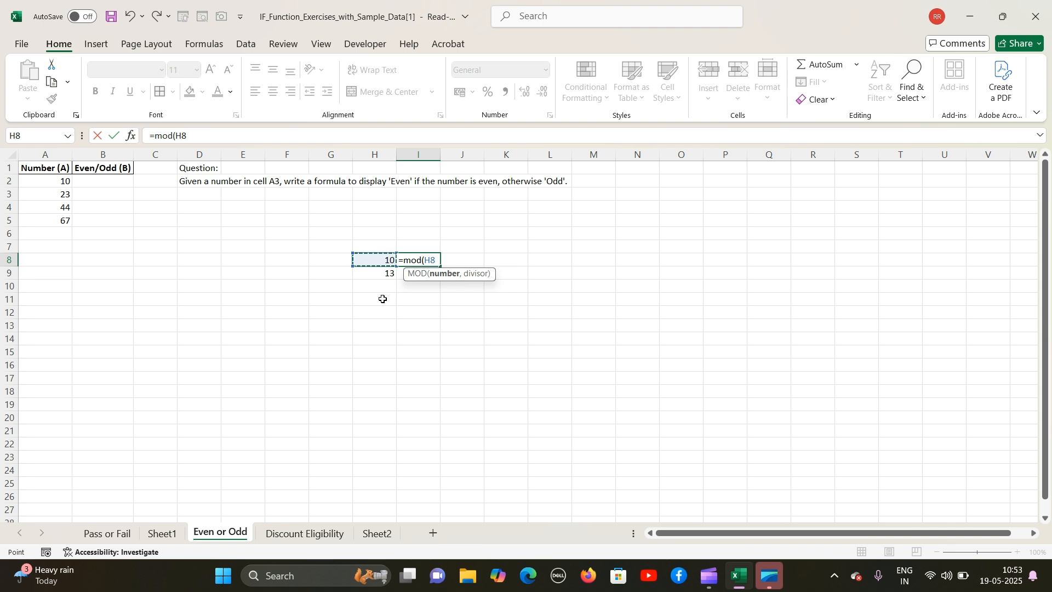
{"action": "type", "text": ",2"}
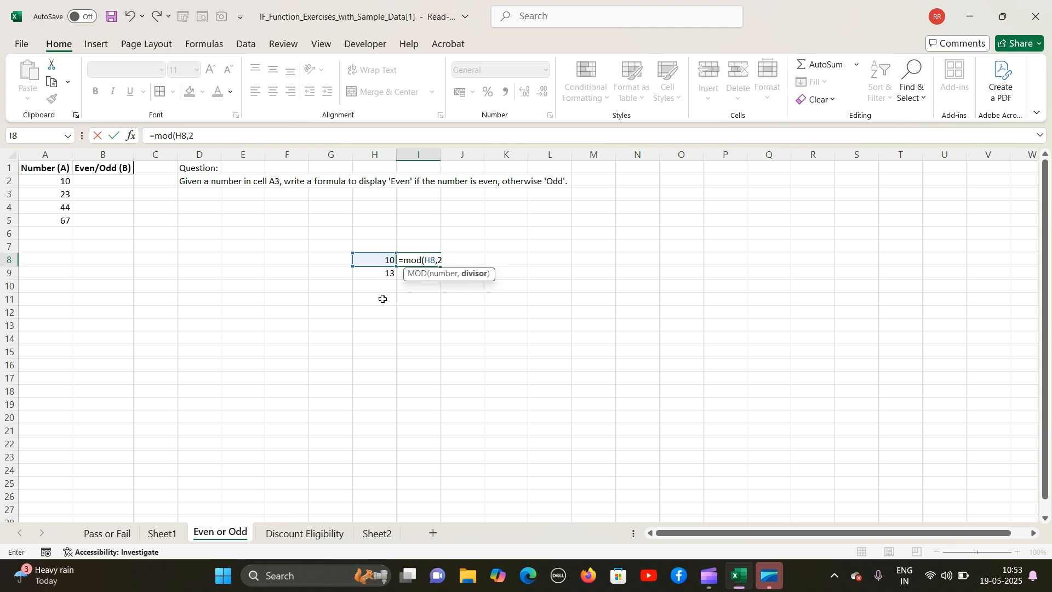
{"action": "type", "text": ")"}
{"action": "key", "text": "Return"}
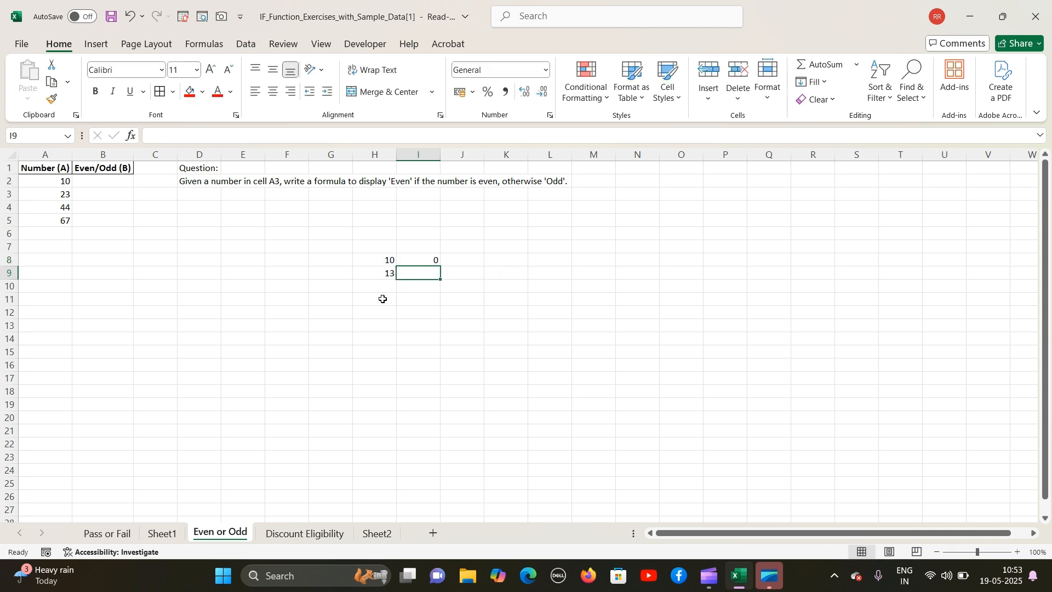
- Fill the MOD formula from I8 down to I9
{"action": "left_click", "coordinate": [434, 262]}
{"action": "left_click_drag", "start_coordinate": [440, 266], "coordinate": [441, 278]}
{"action": "left_click", "coordinate": [489, 283]}
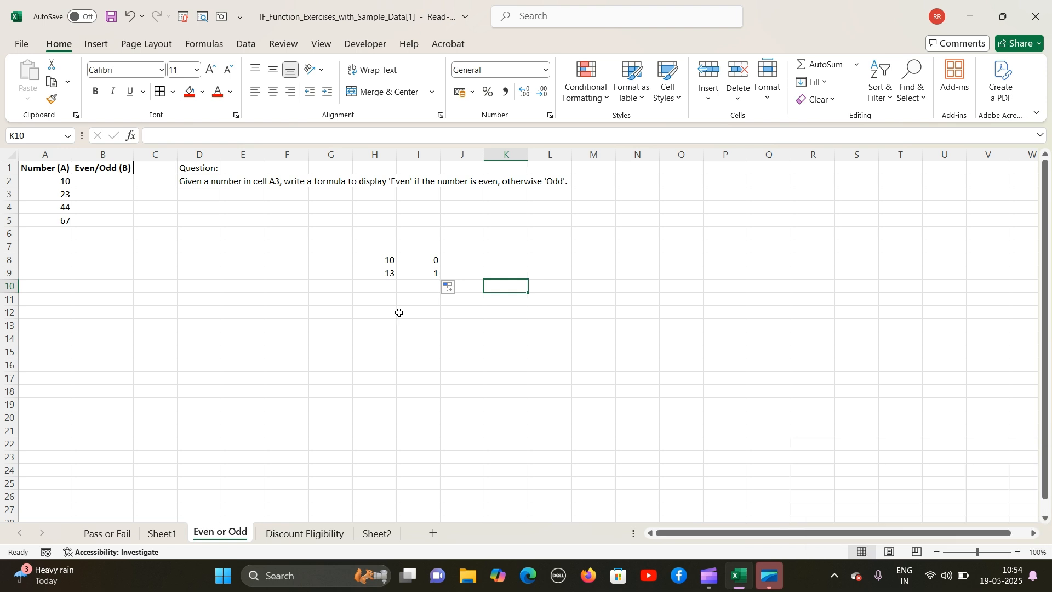
- Add the sample numbers 9 in H10 and 8 in H11
{"action": "left_click", "coordinate": [374, 292]}
{"action": "type", "text": "9"}
{"action": "key", "text": "Return"}
{"action": "type", "text": "8"}
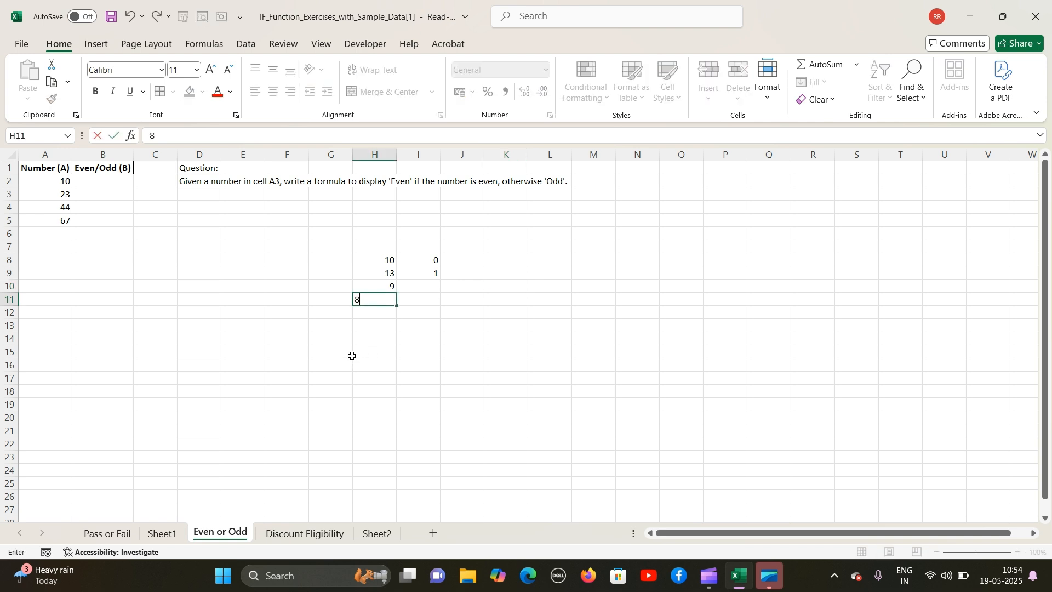
{"action": "left_click", "coordinate": [437, 334]}
- Fill the MOD formula from I9 down to I11 for the added sample numbers
{"action": "left_click", "coordinate": [424, 276]}
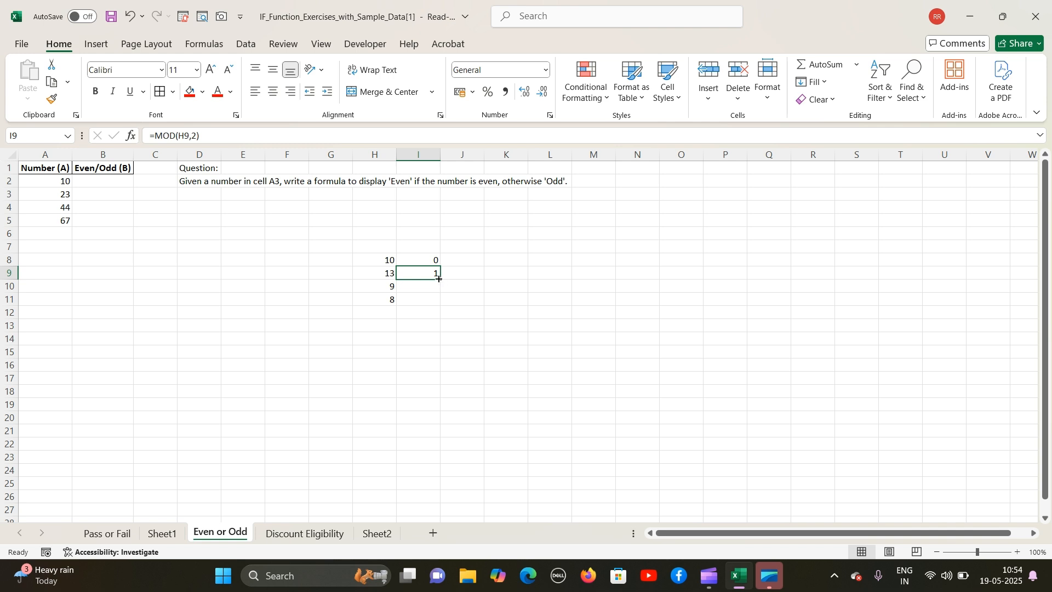
{"action": "left_click_drag", "start_coordinate": [440, 279], "coordinate": [442, 305]}
{"action": "left_click", "coordinate": [464, 303]}
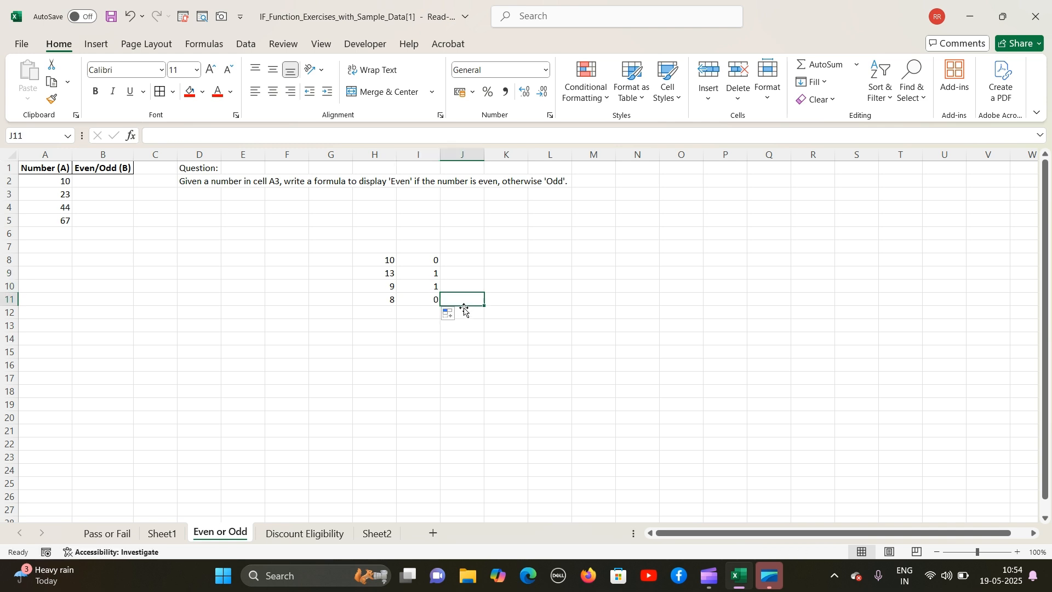
{"action": "left_click", "coordinate": [400, 325]}
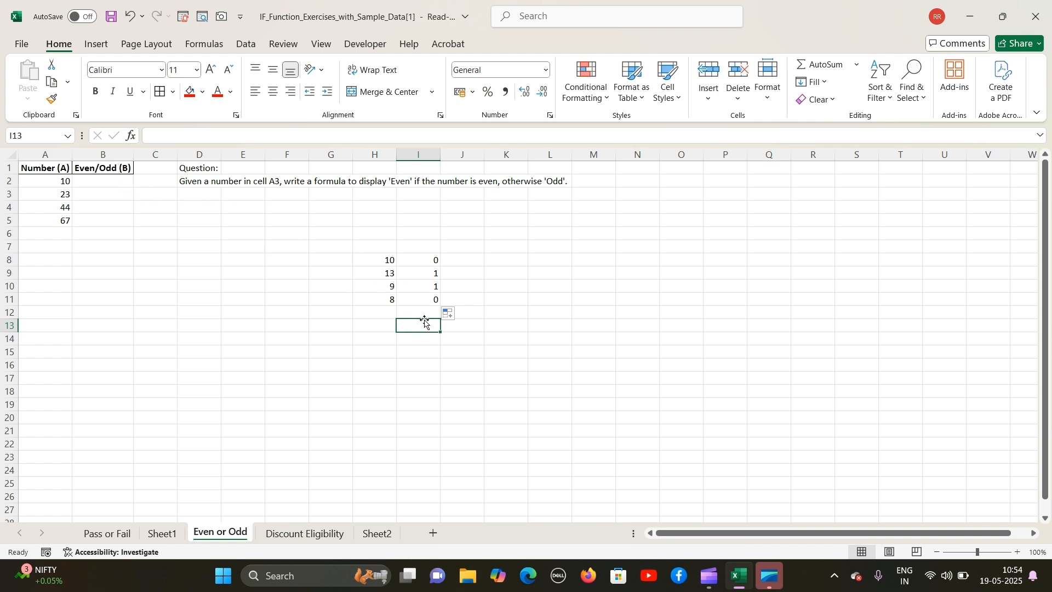
{"action": "left_click", "coordinate": [428, 258]}
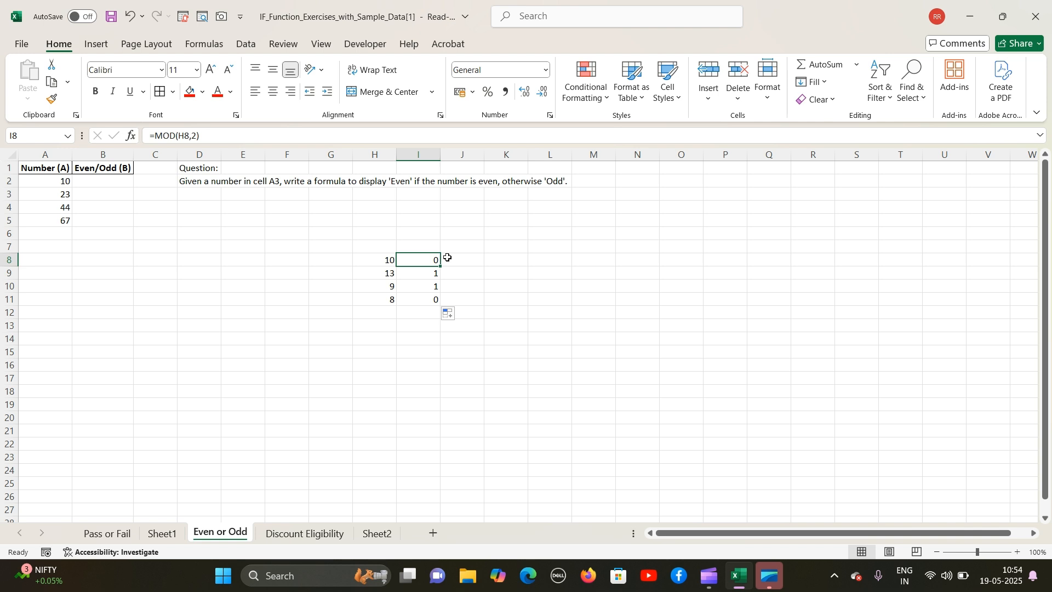
- Enter the formula =IF(MOD(A2,2),"Even","Odd") in B2
{"action": "left_click", "coordinate": [123, 181]}
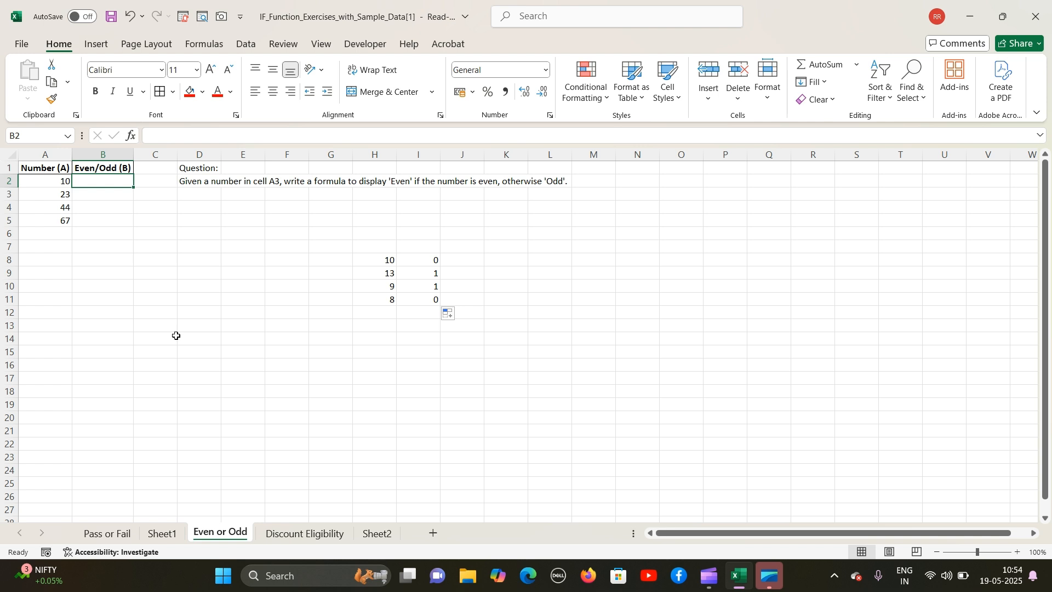
{"action": "type", "text": "=i"}
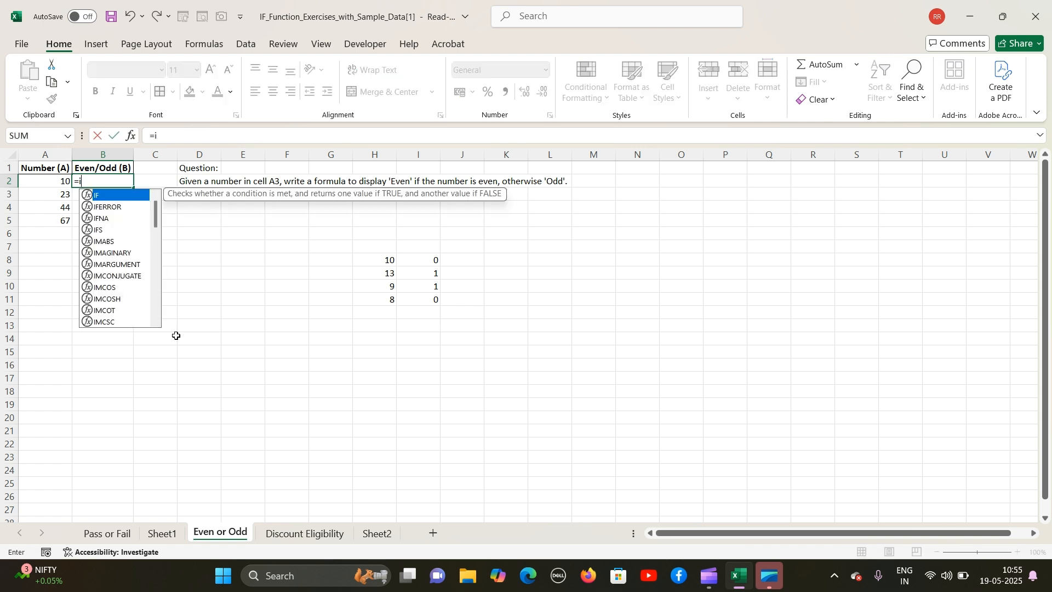
{"action": "type", "text": "f(mod"}
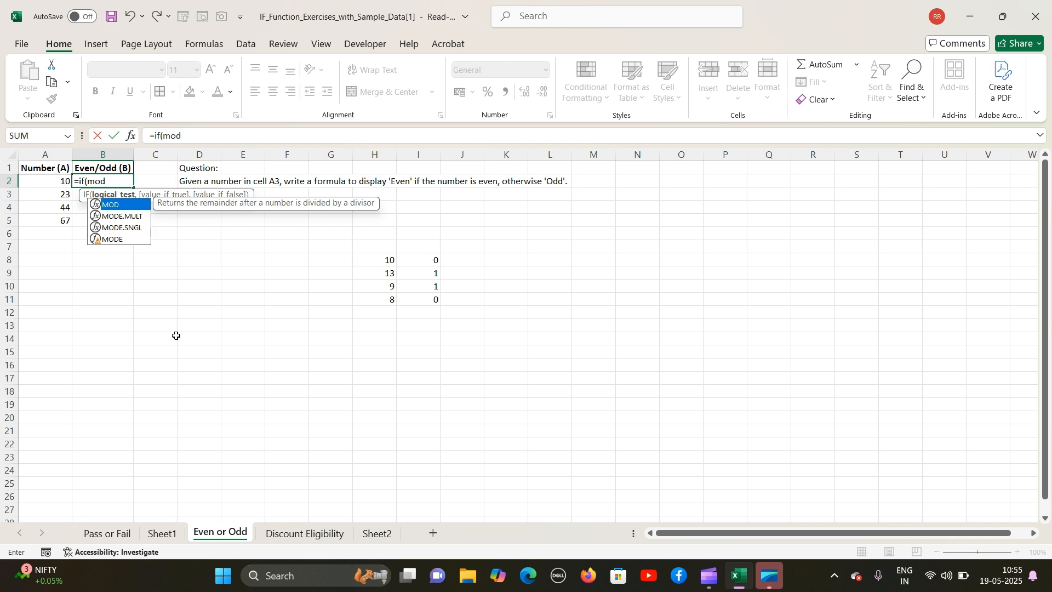
{"action": "type", "text": "("}
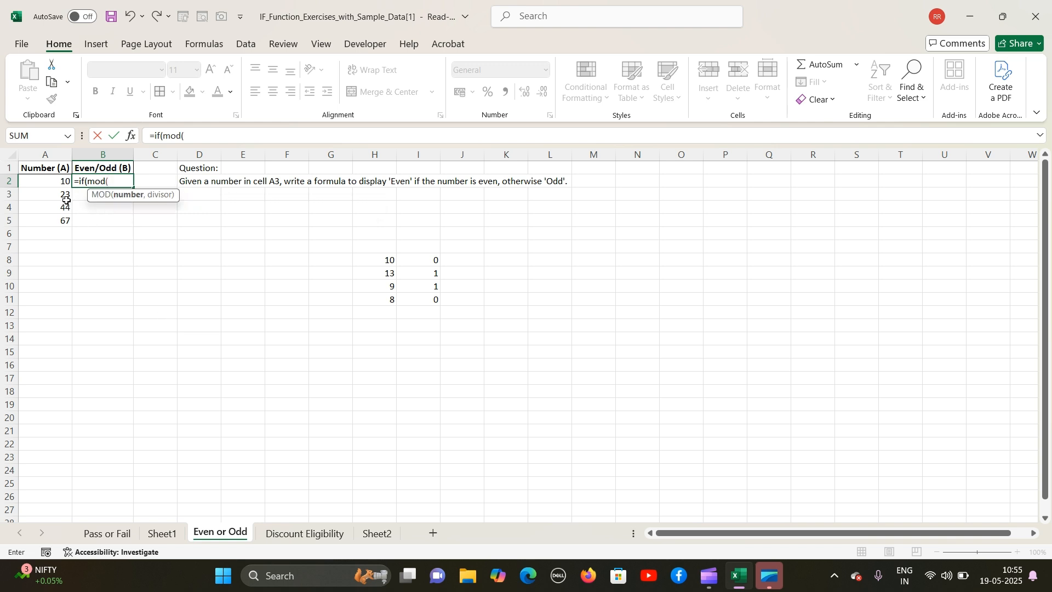
{"action": "left_click", "coordinate": [57, 183]}
{"action": "type", "text": ",2"}
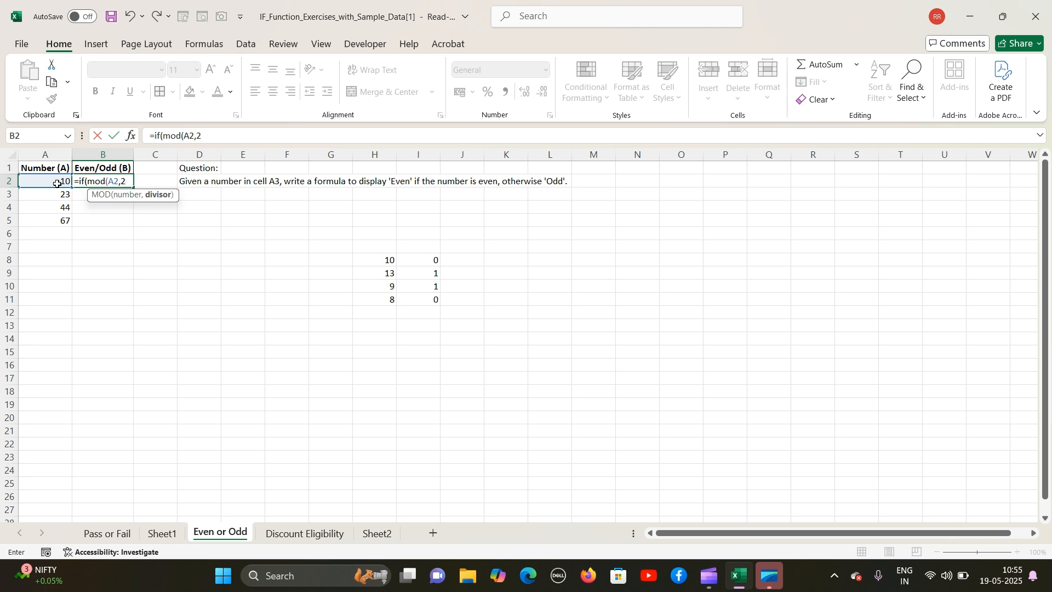
{"action": "type", "text": "),\"Even\",\"Odd"}
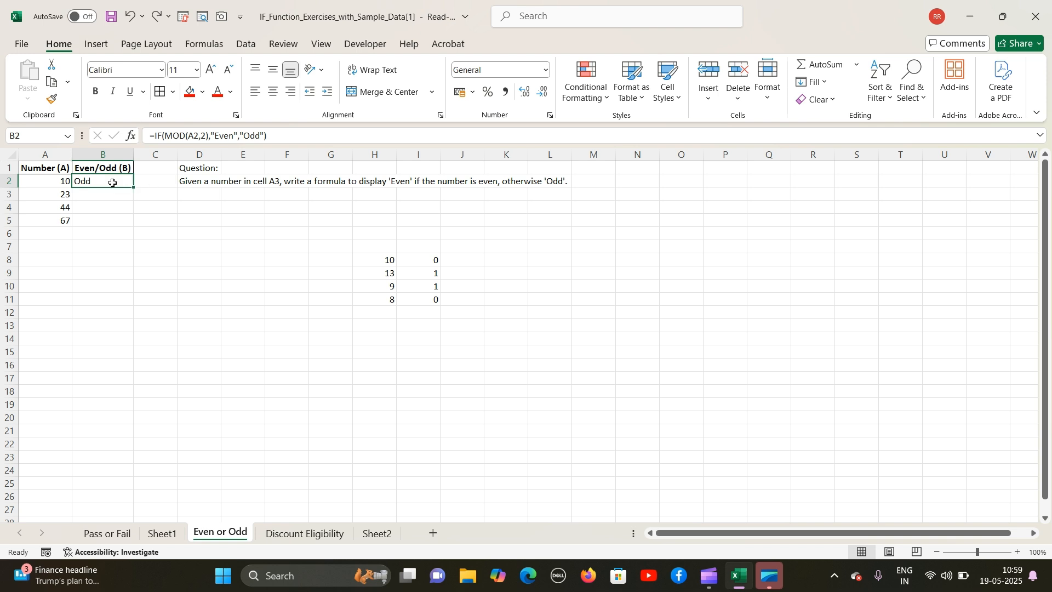
- Add =0 to the logical test in B2 so the formula reads =IF(MOD(A2,2)=0,"Even","Odd")
{"action": "double_click", "coordinate": [112, 183]}
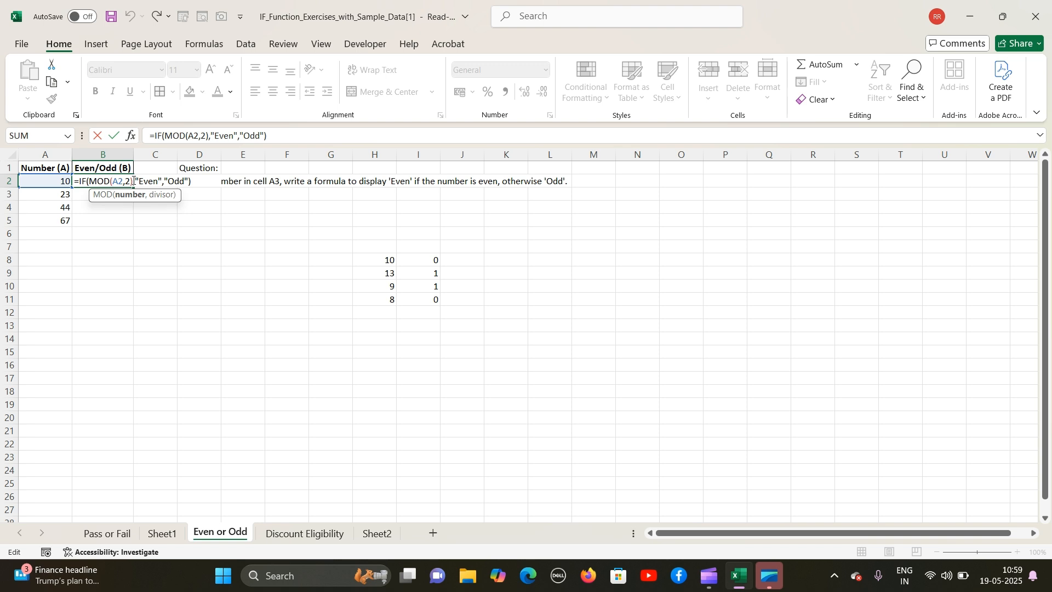
{"action": "left_click", "coordinate": [135, 183]}
{"action": "type", "text": "=0"}
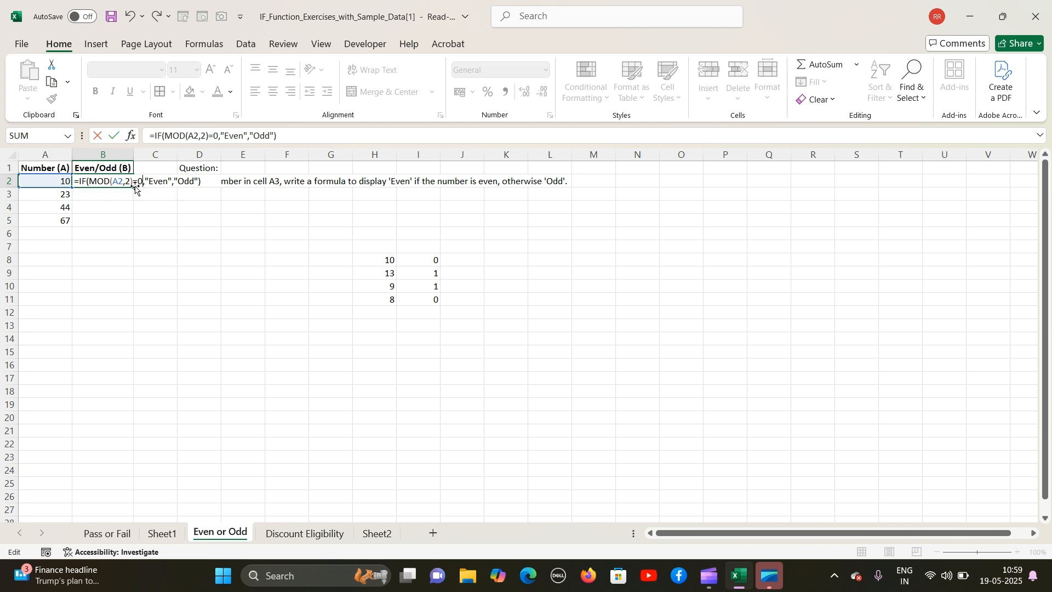
{"action": "key", "text": "Return"}
- Fill the even/odd formula from B2 down to B5
{"action": "left_click", "coordinate": [106, 180]}
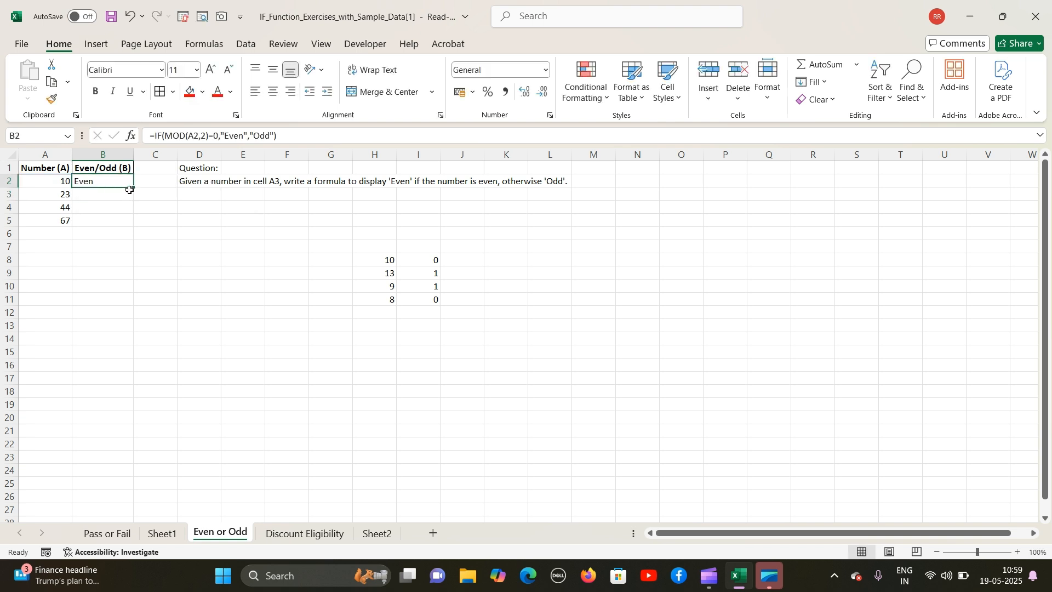
{"action": "left_click_drag", "start_coordinate": [133, 187], "coordinate": [137, 224]}
{"action": "left_click", "coordinate": [182, 211]}
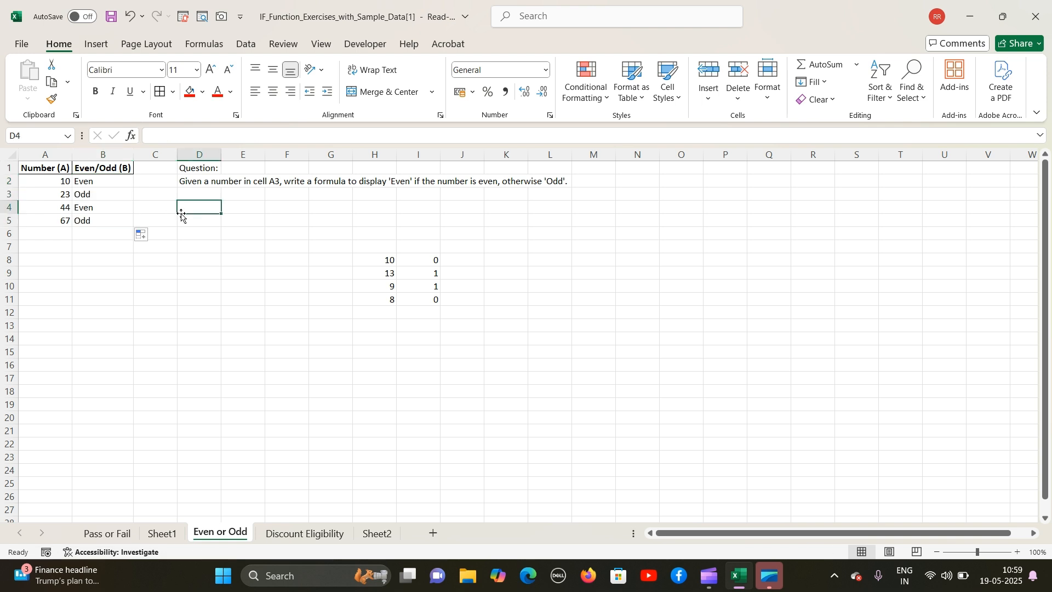